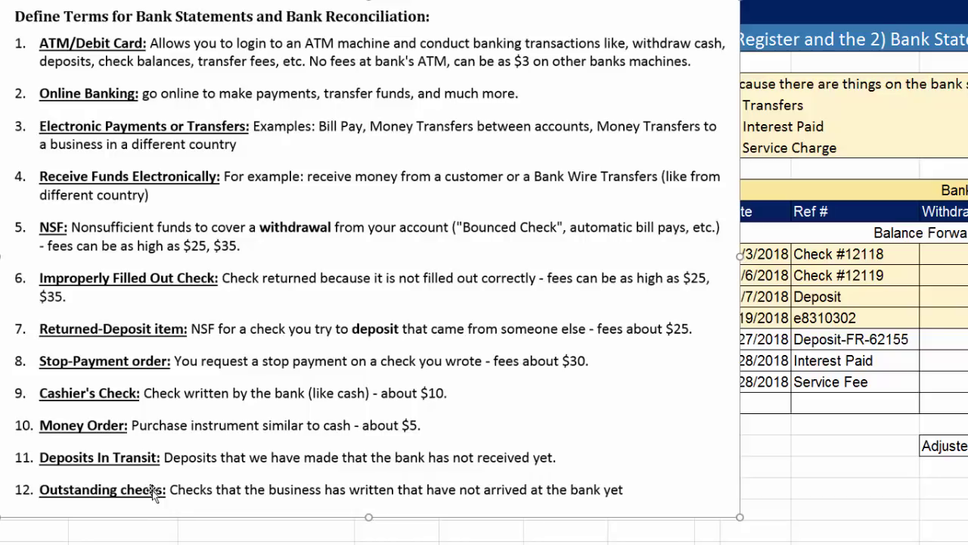
Move the bank terms picture below the tables and review the unreconciled entries in the check book register and bank statement.
{"action": "left_click_drag", "start_coordinate": [17, 6], "coordinate": [592, 457]}
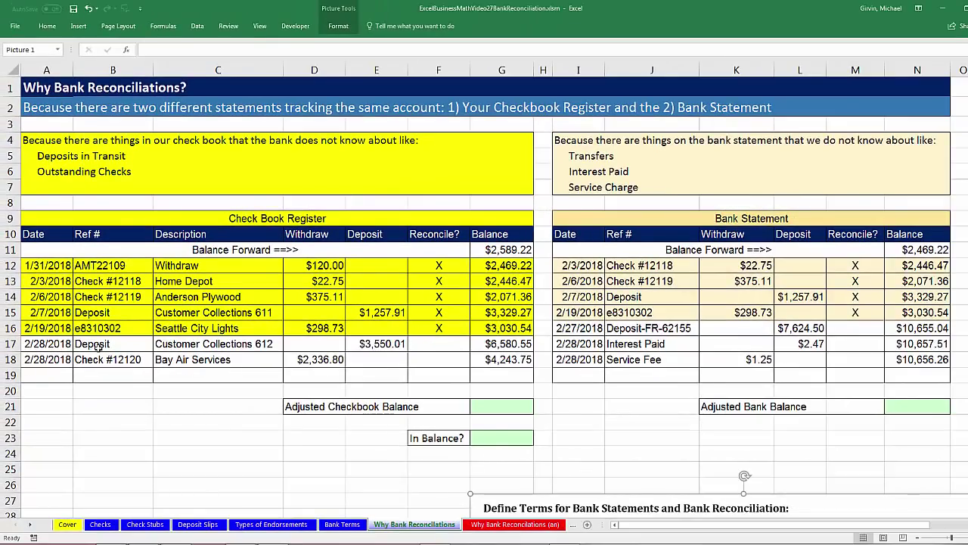
{"action": "left_click_drag", "start_coordinate": [43, 345], "coordinate": [508, 375]}
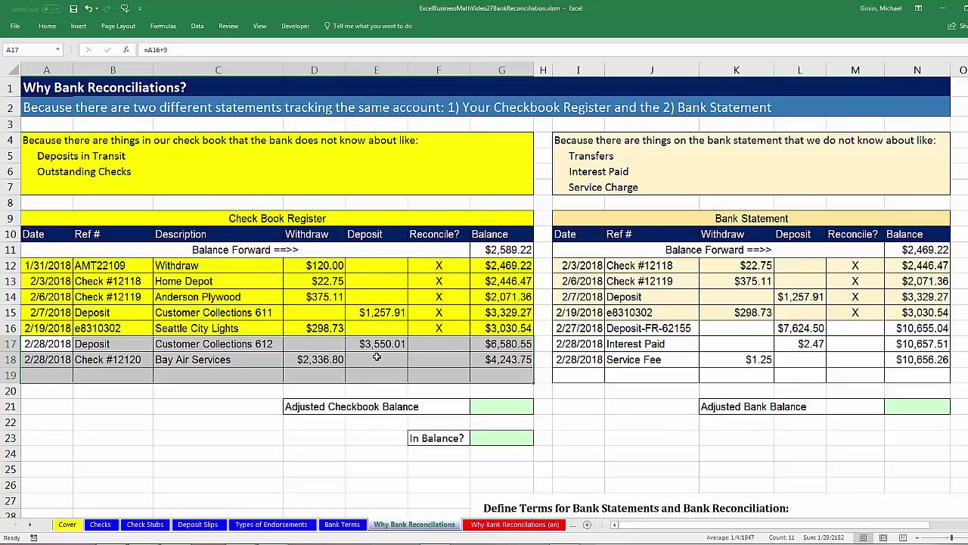
{"action": "mouse_move", "coordinate": [576, 331]}
{"action": "left_mouse_down"}
{"action": "mouse_move", "coordinate": [926, 348]}
{"action": "mouse_move", "coordinate": [936, 365]}
{"action": "left_mouse_up"}
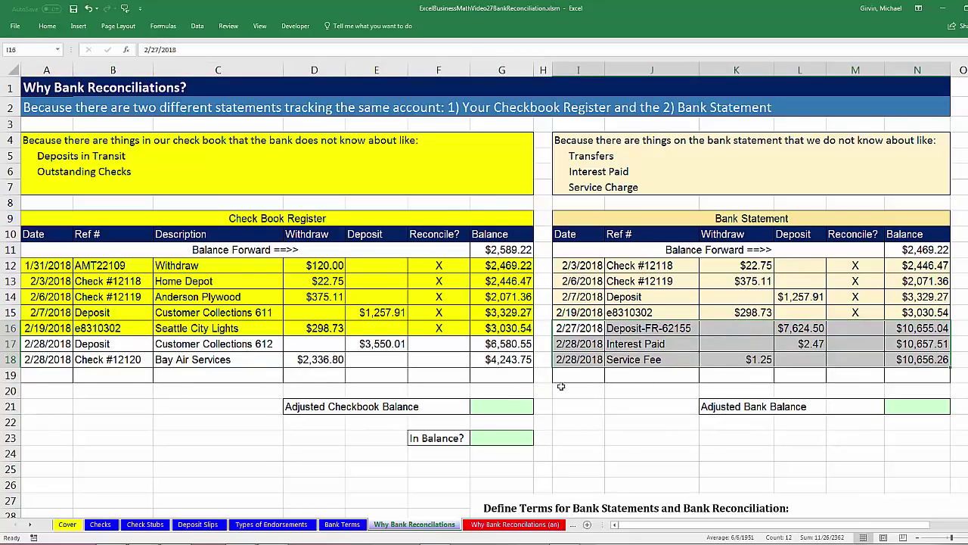
{"action": "left_click", "coordinate": [491, 405]}
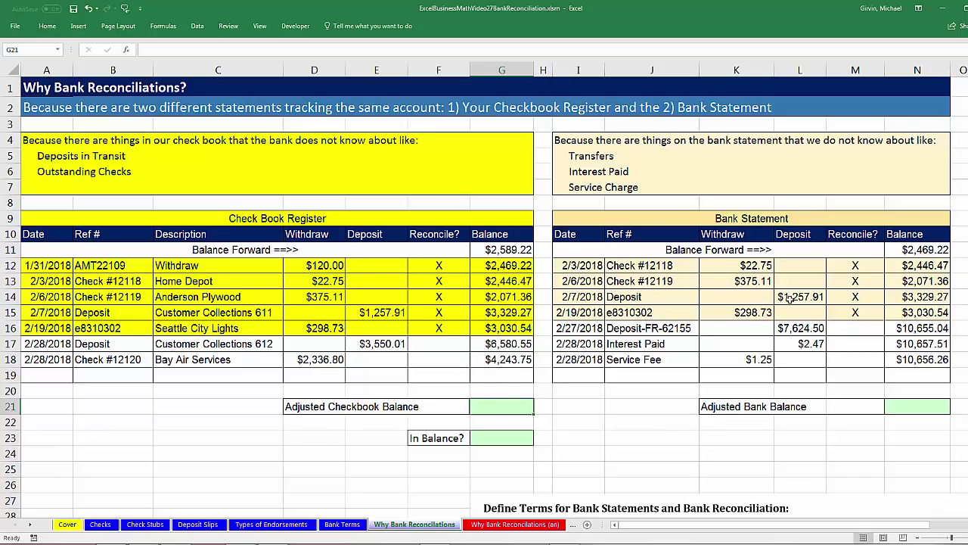
{"action": "left_click", "coordinate": [800, 344]}
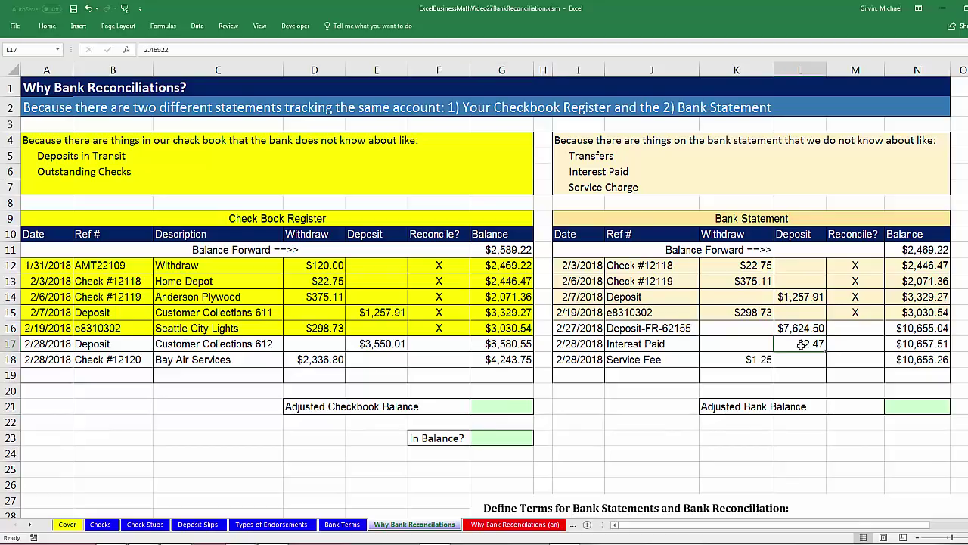
{"action": "left_click", "coordinate": [732, 358]}
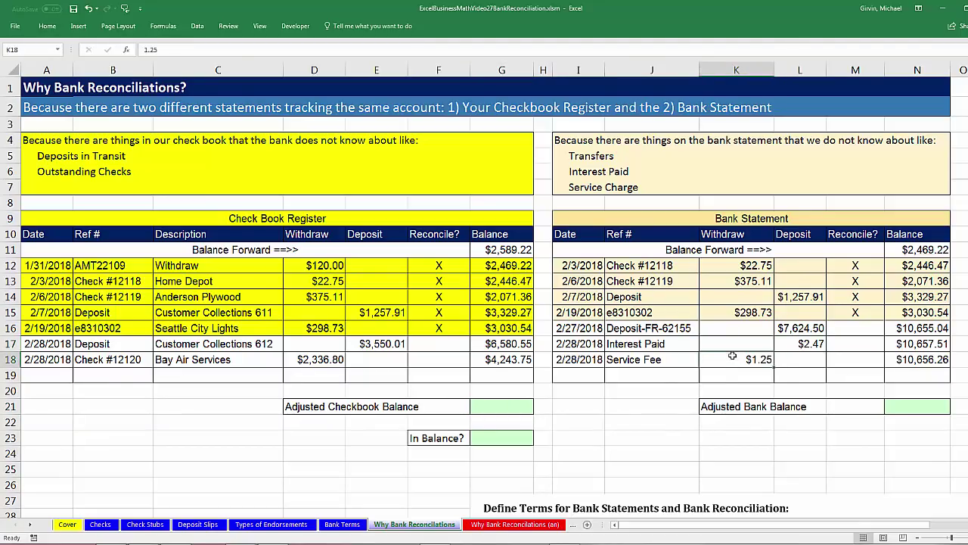
Calculate the Adjusted Checkbook Balance in G21 with the formula =G18+L16+L17-K18.
{"action": "left_click", "coordinate": [507, 413]}
{"action": "type", "text": "="}
{"action": "left_click", "coordinate": [501, 362]}
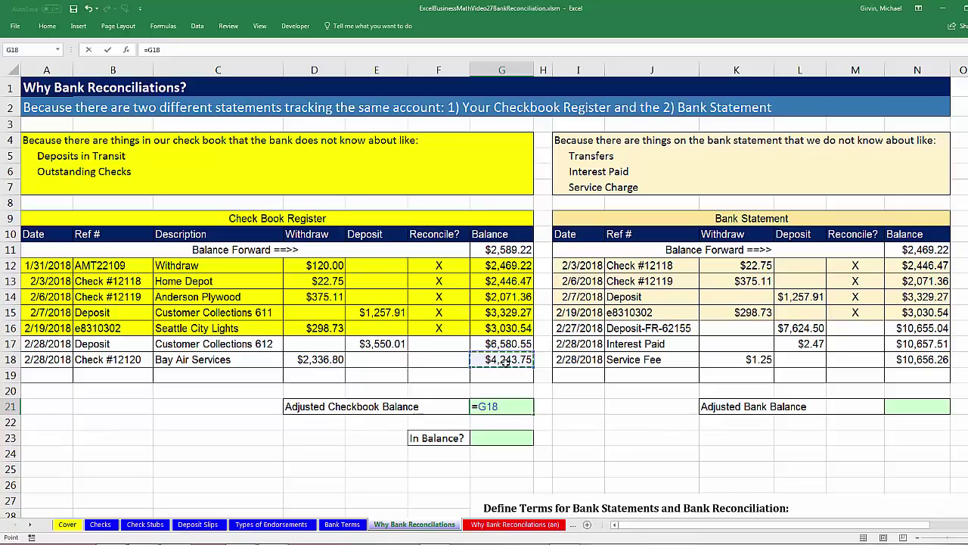
{"action": "type", "text": "+"}
{"action": "left_click", "coordinate": [798, 328]}
{"action": "type", "text": "+"}
{"action": "left_click", "coordinate": [804, 345]}
{"action": "type", "text": "-"}
{"action": "left_click", "coordinate": [746, 361]}
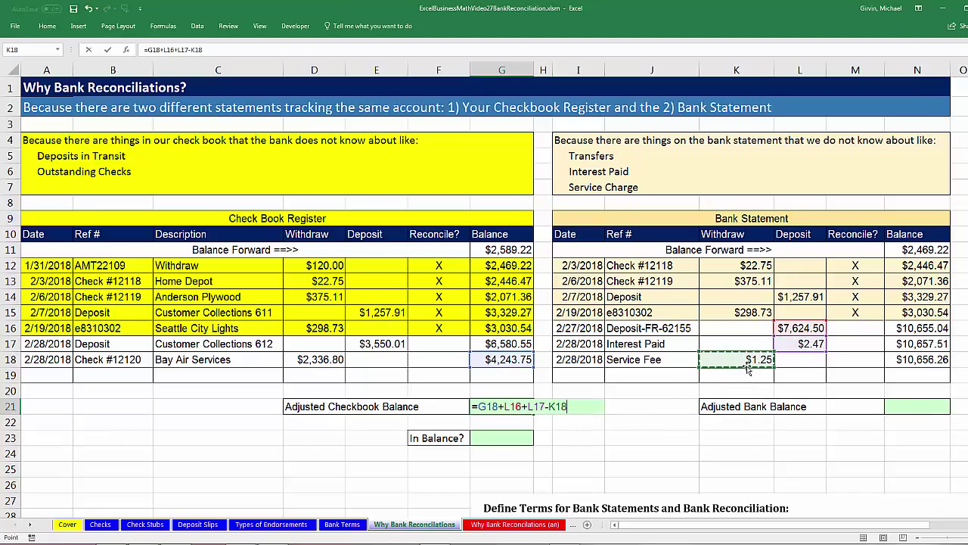
{"action": "key", "text": "Return"}
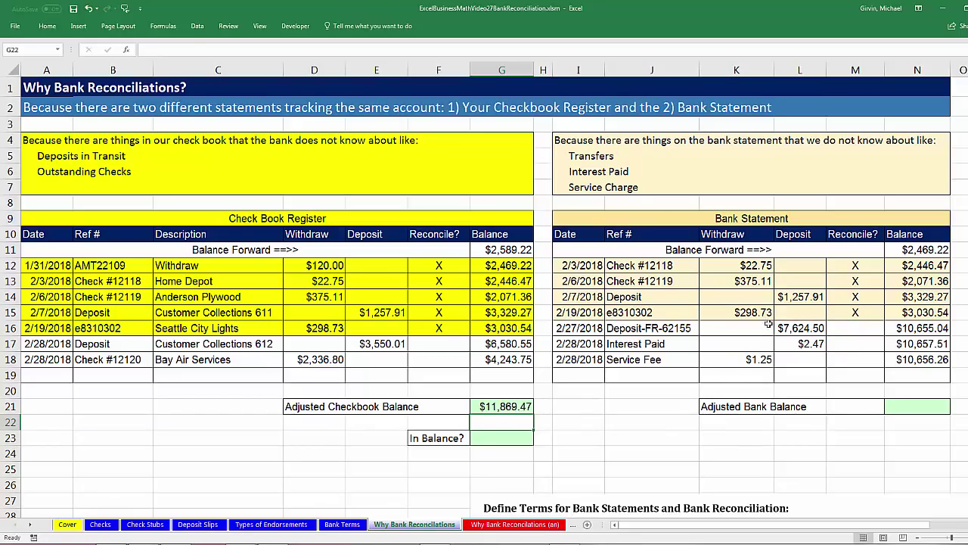
Calculate the Adjusted Bank Balance in N21 with the formula =N18+E17-D18.
{"action": "left_click", "coordinate": [900, 405]}
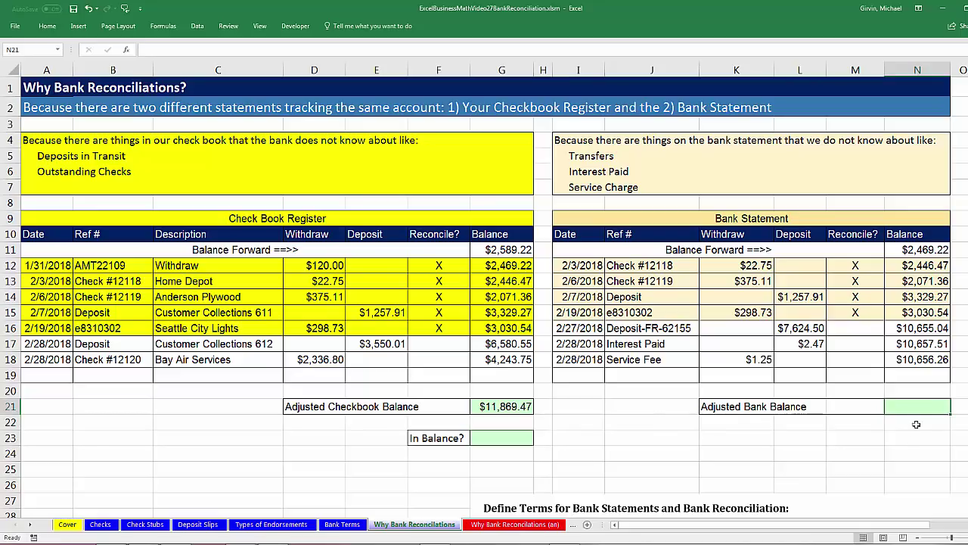
{"action": "type", "text": "="}
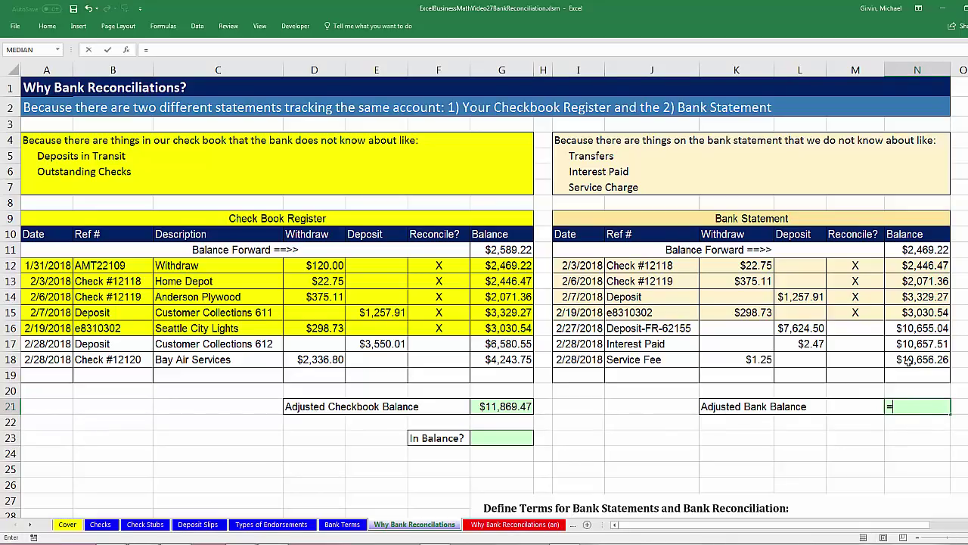
{"action": "left_click", "coordinate": [908, 361]}
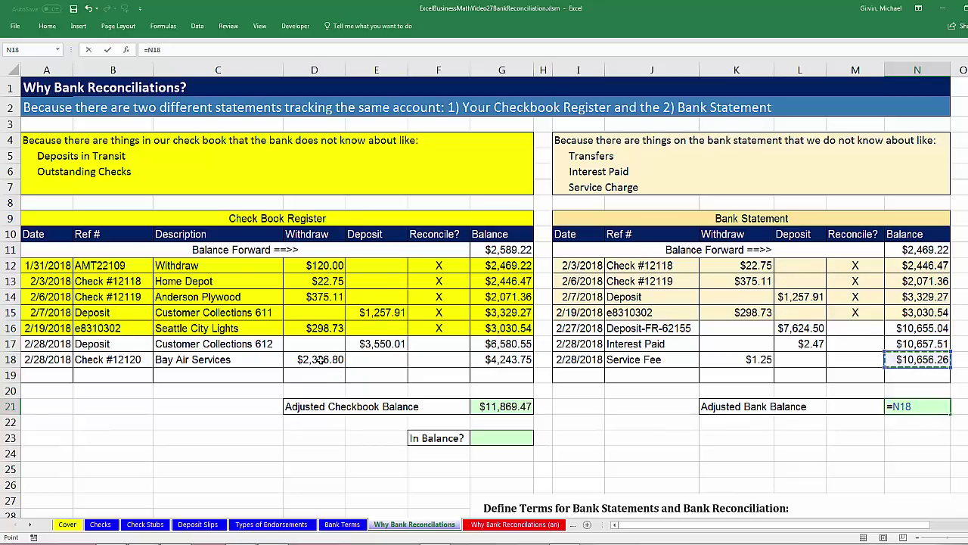
{"action": "type", "text": "+"}
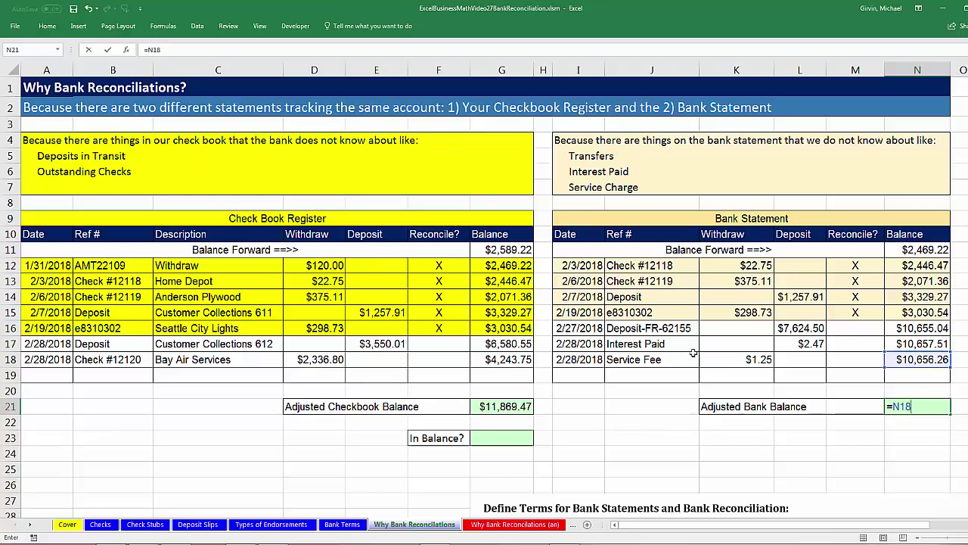
{"action": "left_click", "coordinate": [399, 343]}
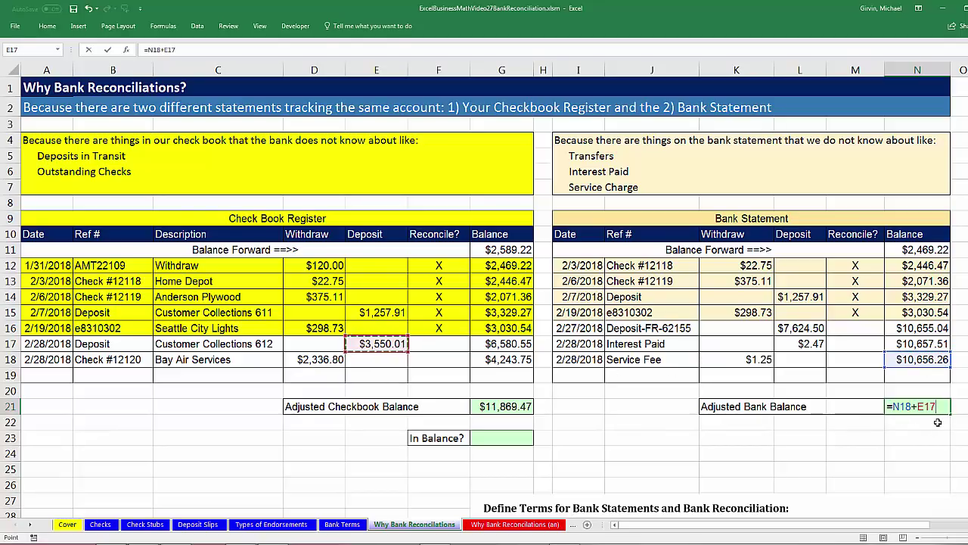
{"action": "type", "text": "-"}
{"action": "left_click", "coordinate": [319, 360]}
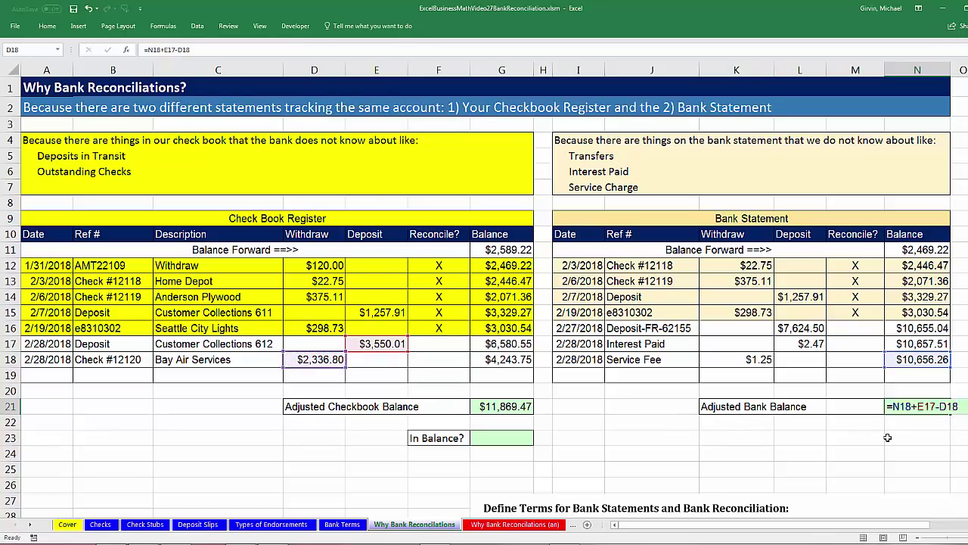
{"action": "key", "text": "Return"}
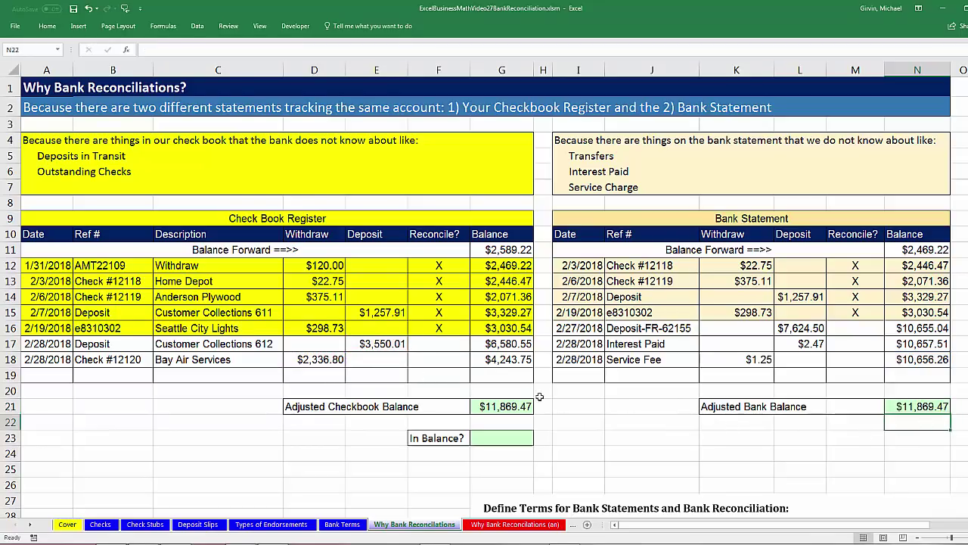
Test whether the two adjusted balances match by entering =G21=N21 in the In Balance? cell G23.
{"action": "left_click", "coordinate": [522, 443]}
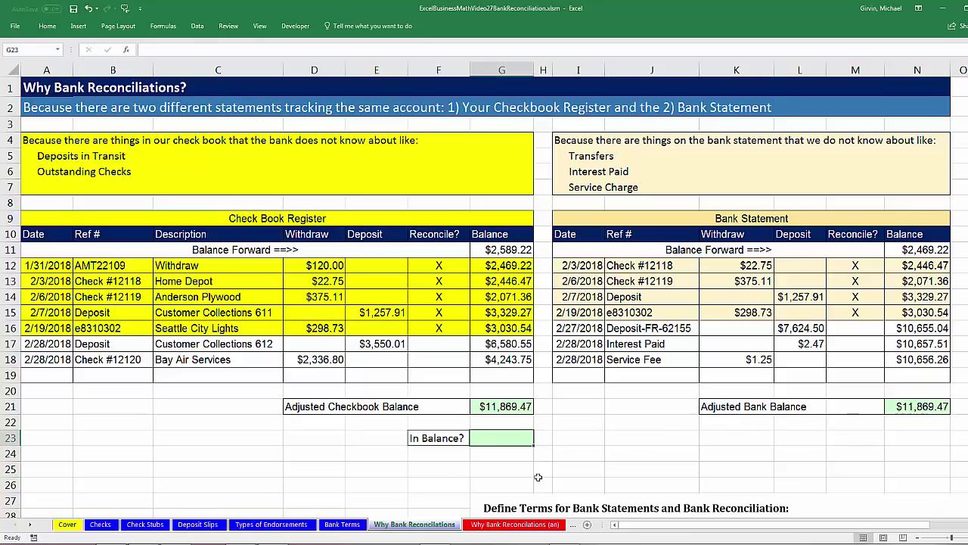
{"action": "type", "text": "="}
{"action": "left_click", "coordinate": [510, 406]}
{"action": "type", "text": "="}
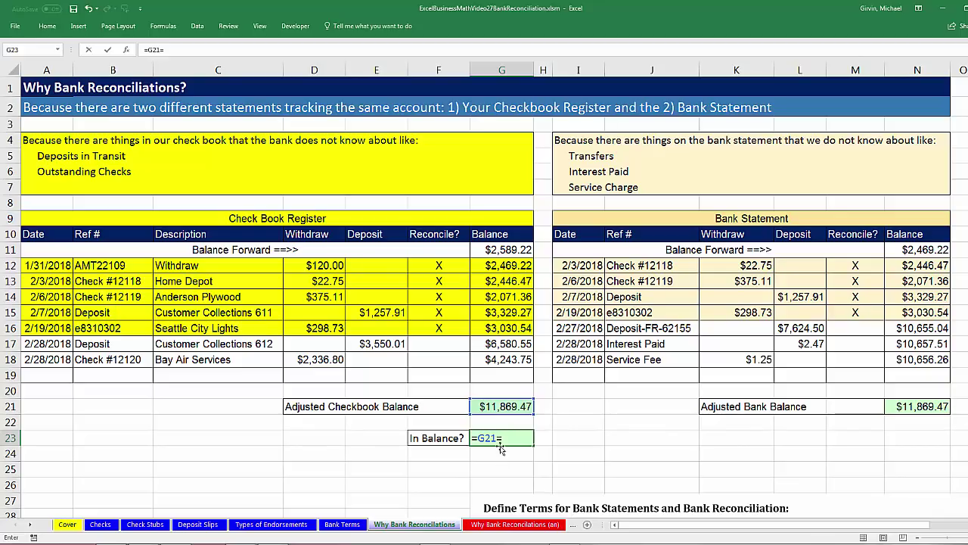
{"action": "left_click", "coordinate": [914, 408]}
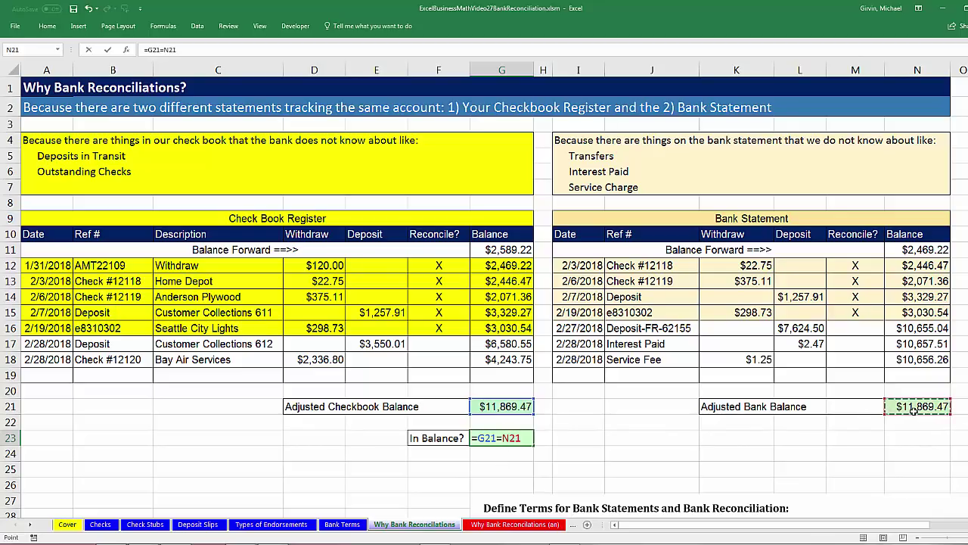
{"action": "key", "text": "Return"}
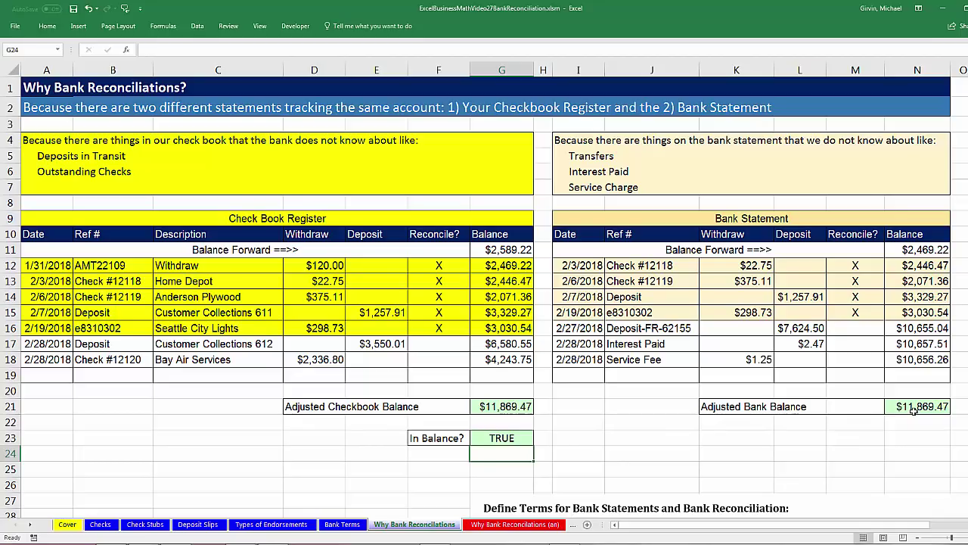
Review the formulas of the adjusted checkbook and bank balances, and save the workbook.
{"action": "key", "text": "Up"}
{"action": "key", "text": "Up"}
{"action": "key", "text": "Up"}
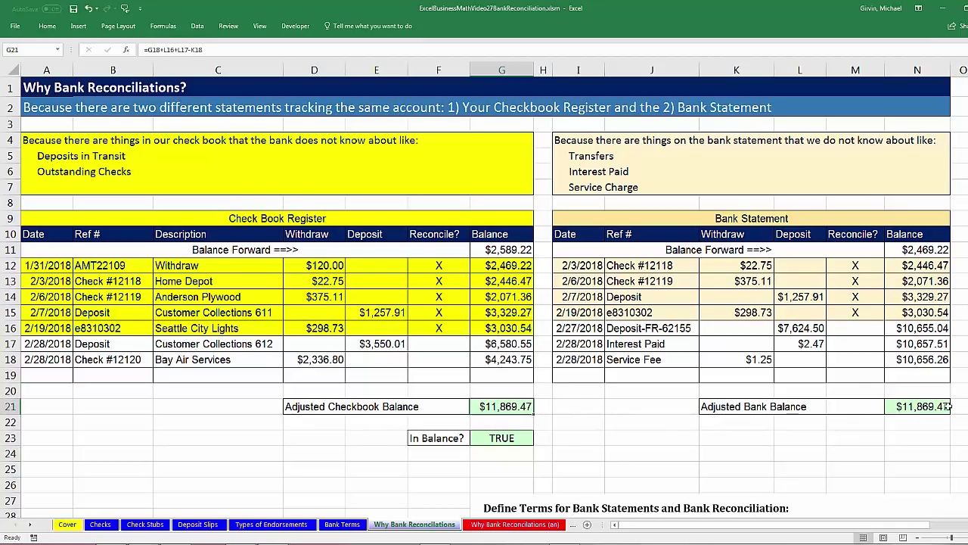
{"action": "left_click", "coordinate": [922, 407]}
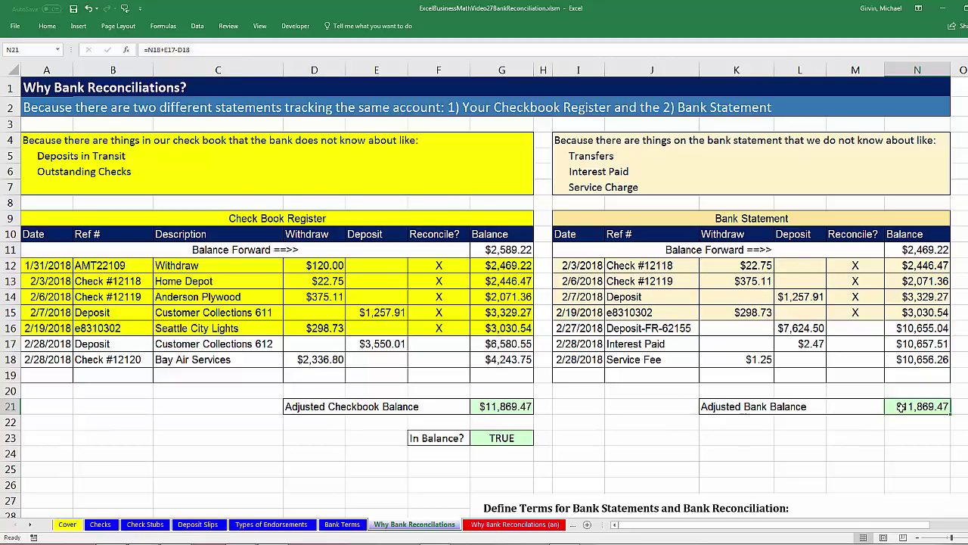
{"action": "left_click", "coordinate": [485, 410]}
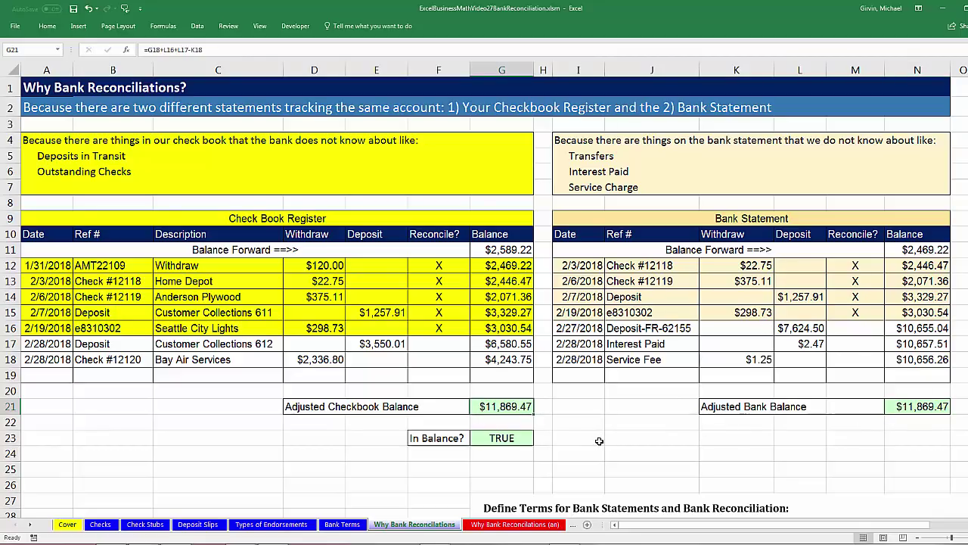
{"action": "key", "text": "ctrl+s"}
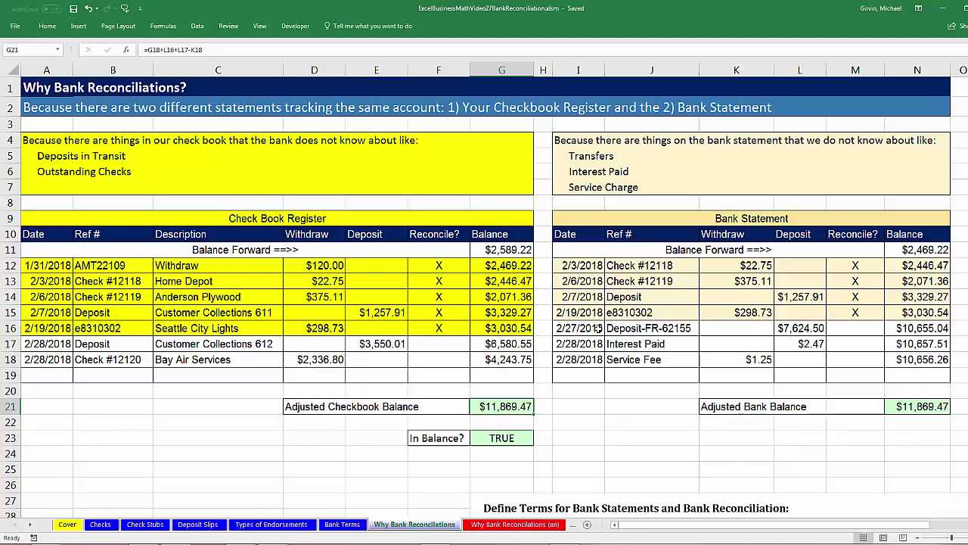
Review the unreconciled bank statement rows and open the Ex(2) worksheet.
{"action": "left_click_drag", "start_coordinate": [566, 330], "coordinate": [930, 372]}
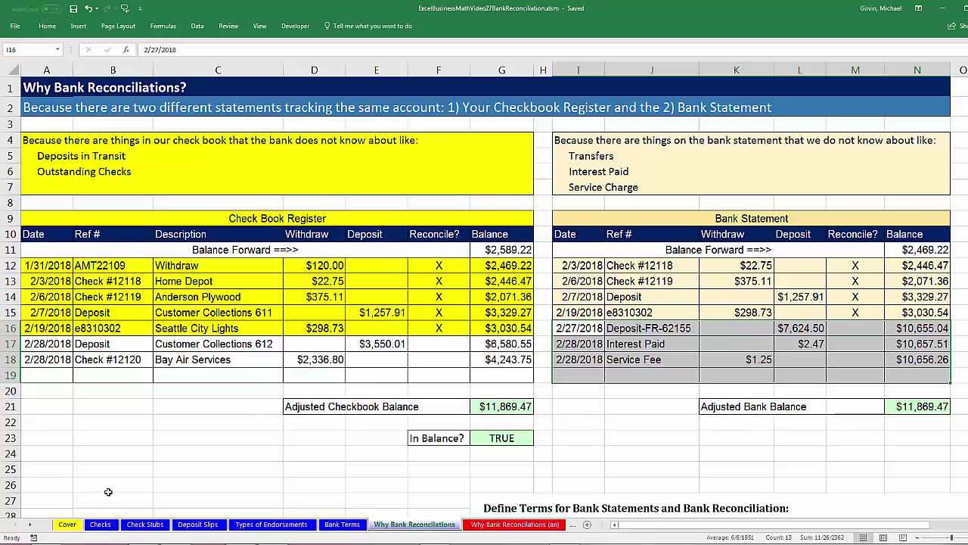
{"action": "left_click", "coordinate": [32, 530]}
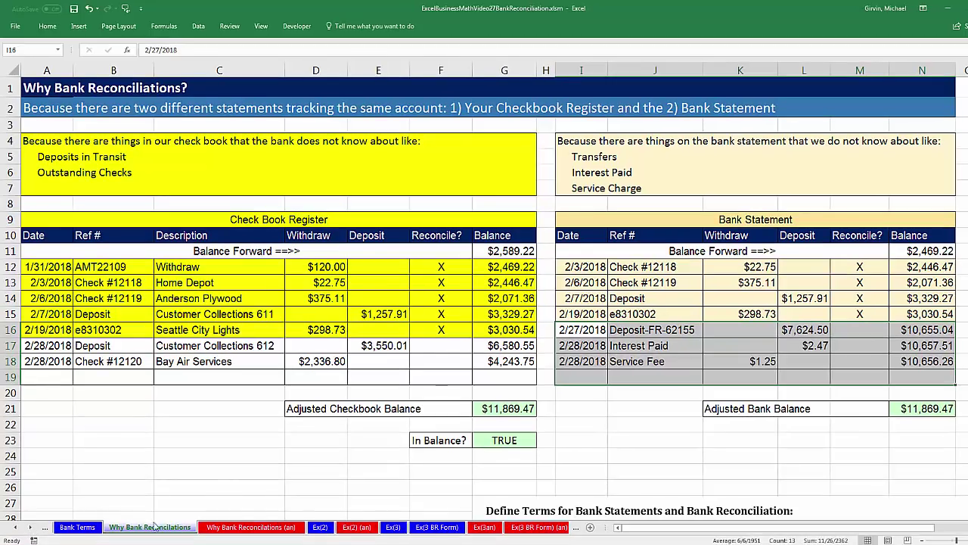
{"action": "left_click", "coordinate": [321, 528]}
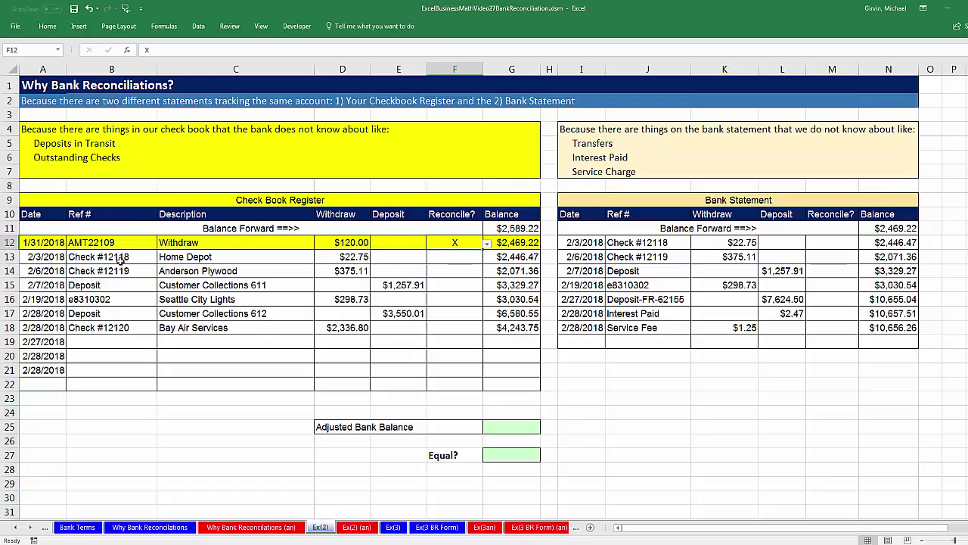
Compare Check #12118 in both records and mark it with X in the check book register's Reconcile? column.
{"action": "left_click", "coordinate": [96, 259]}
{"action": "left_click_drag", "start_coordinate": [99, 258], "coordinate": [469, 257]}
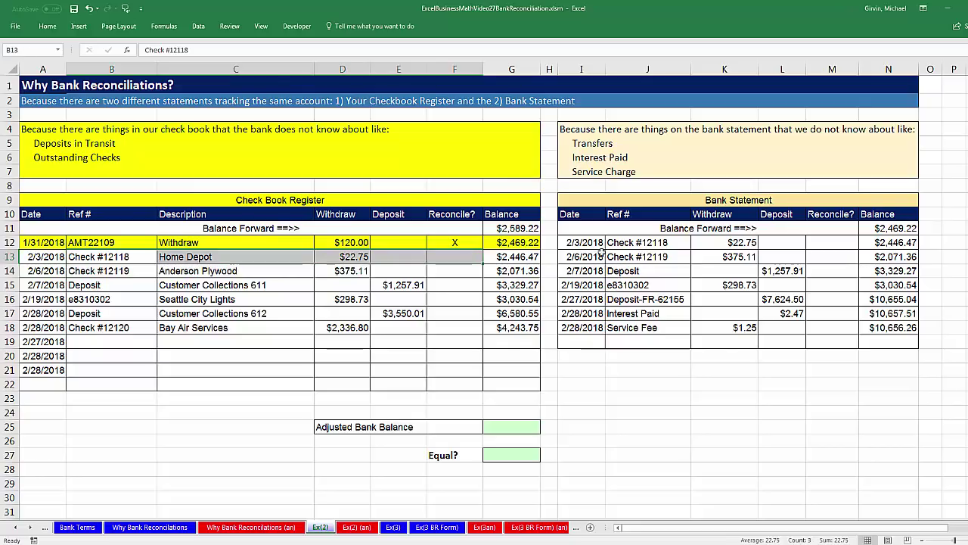
{"action": "left_click_drag", "start_coordinate": [581, 244], "coordinate": [877, 242]}
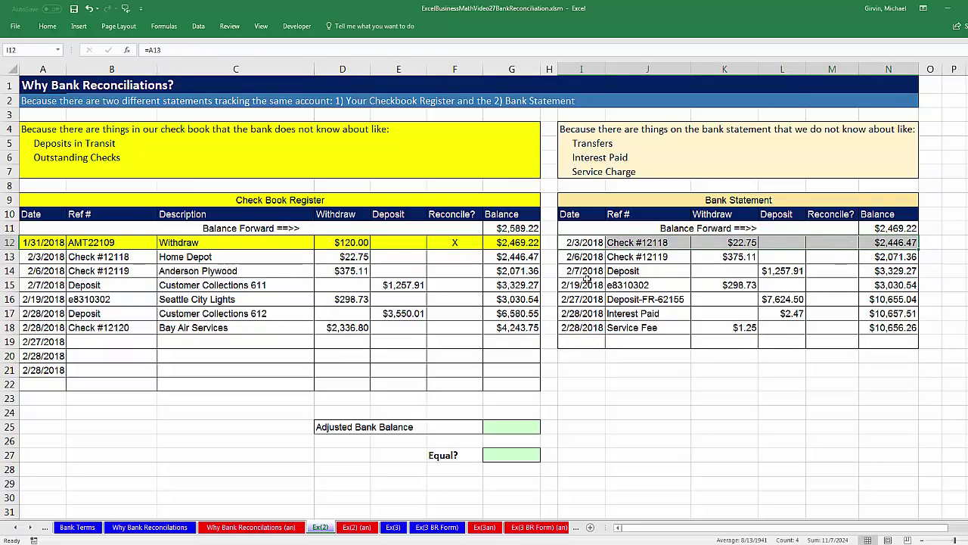
{"action": "left_click", "coordinate": [458, 260]}
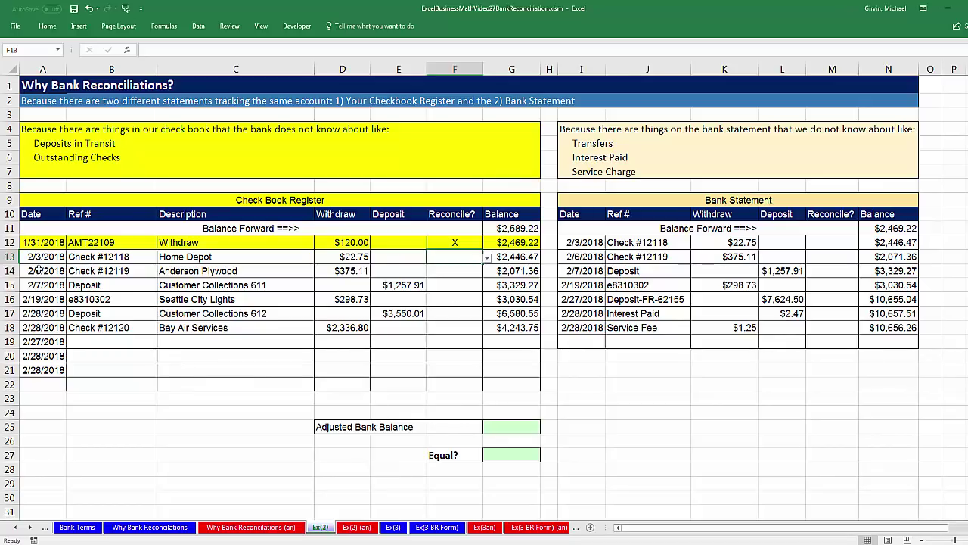
{"action": "left_click", "coordinate": [91, 257]}
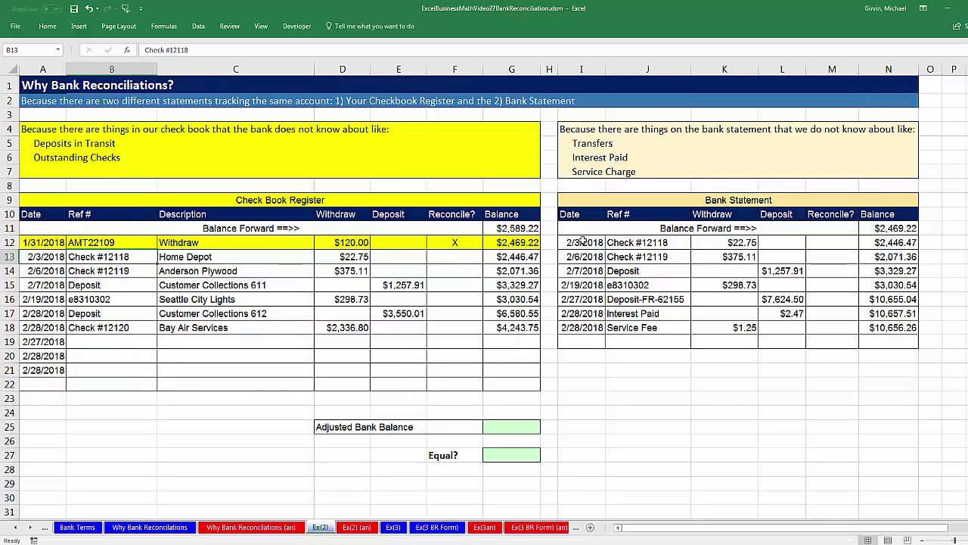
{"action": "left_click", "coordinate": [440, 258]}
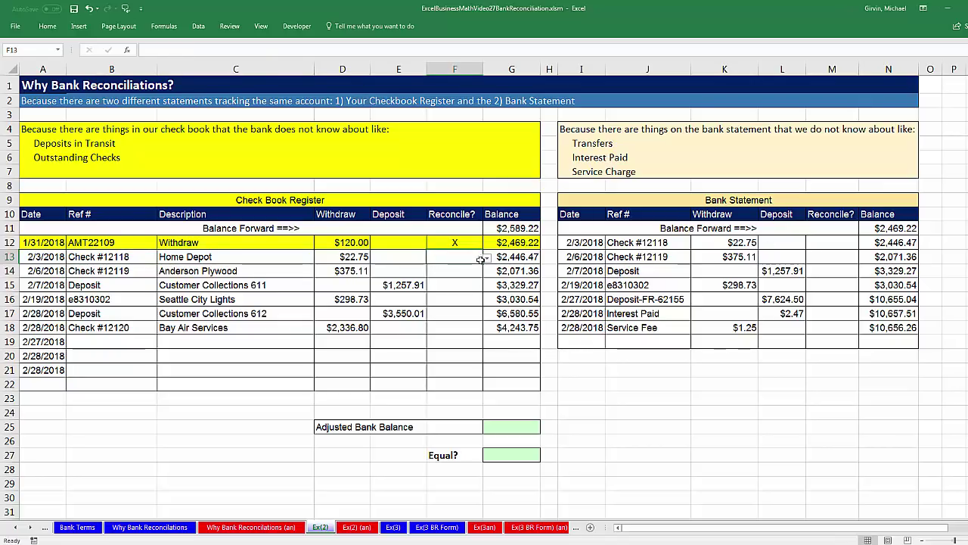
{"action": "left_click", "coordinate": [488, 259]}
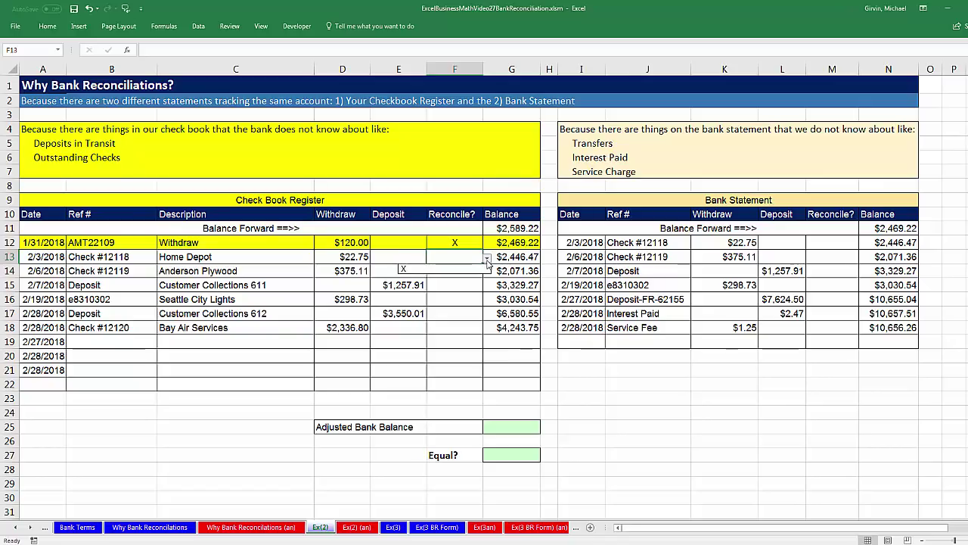
{"action": "left_click", "coordinate": [407, 270]}
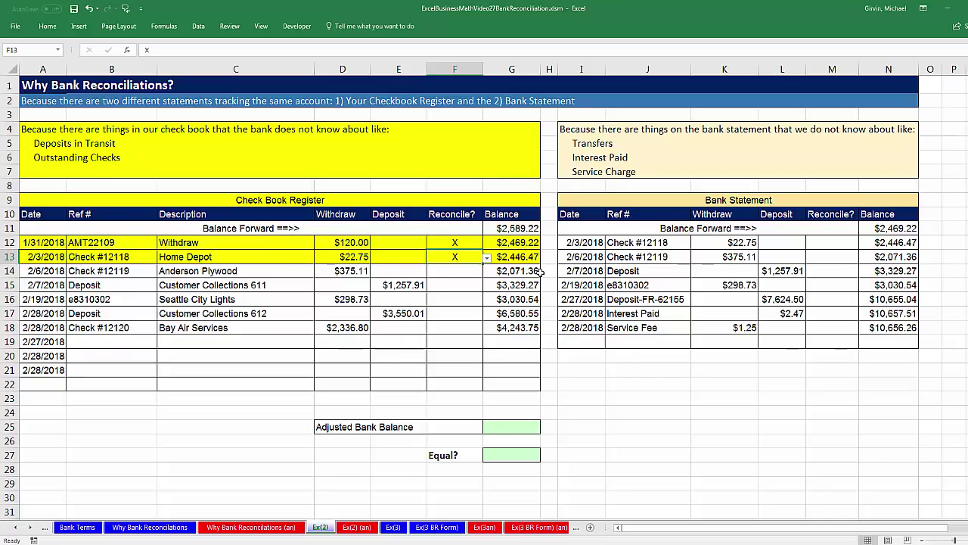
Mark Check #12118 with X in the bank statement's Reconcile? column.
{"action": "left_click", "coordinate": [852, 242]}
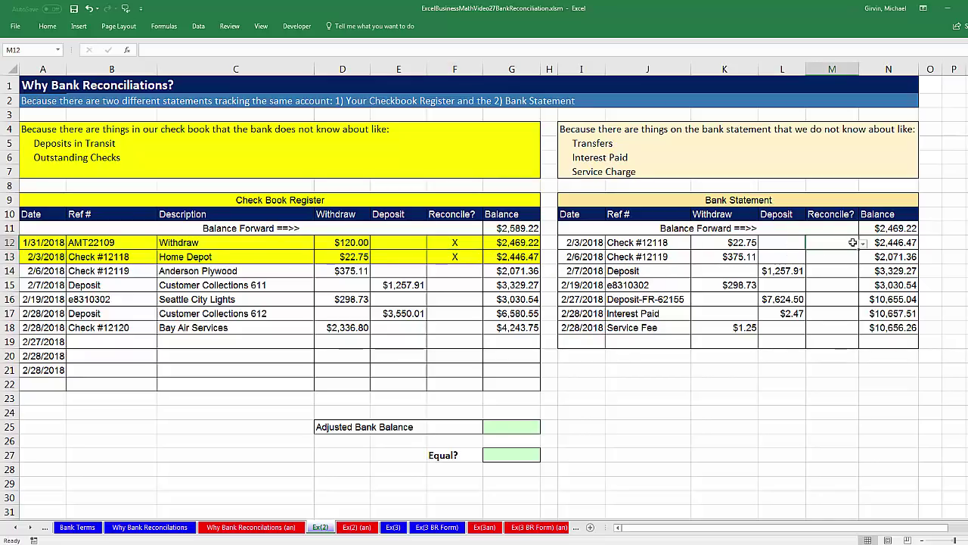
{"action": "left_click", "coordinate": [862, 243]}
{"action": "left_click", "coordinate": [824, 255]}
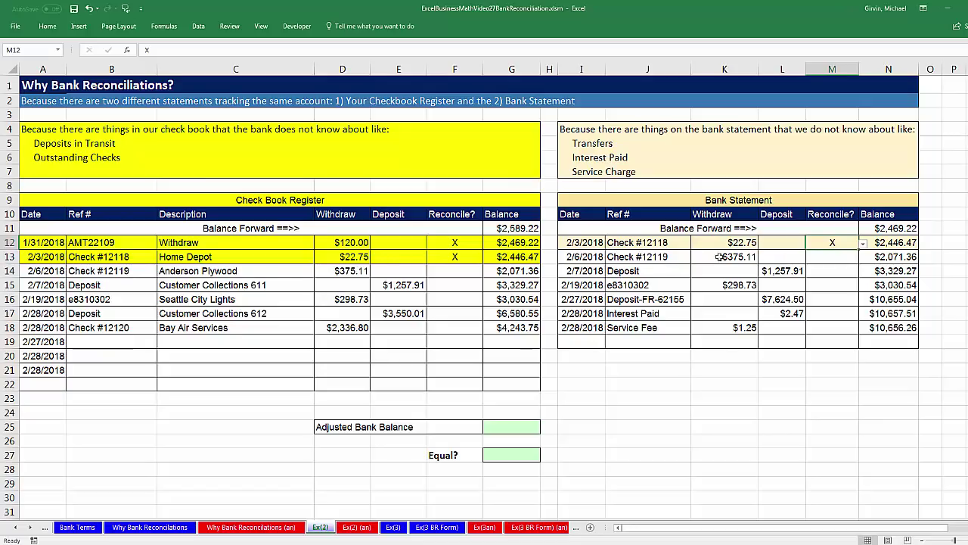
Mark Check #12119 with X in the Reconcile? columns of both the bank statement and the check book register.
{"action": "left_click", "coordinate": [835, 256]}
{"action": "left_click", "coordinate": [863, 258]}
{"action": "left_click", "coordinate": [817, 271]}
{"action": "left_click", "coordinate": [464, 270]}
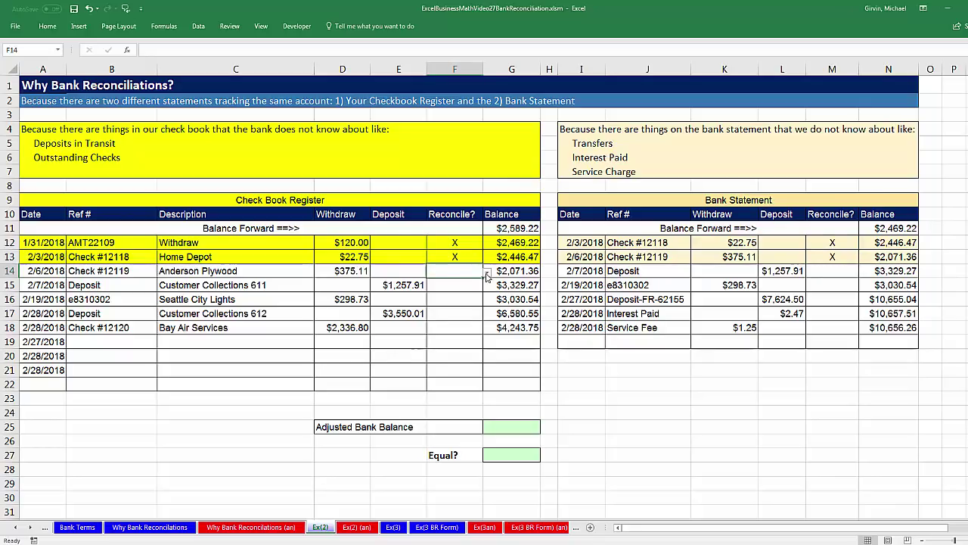
{"action": "left_click", "coordinate": [487, 272]}
{"action": "left_click", "coordinate": [448, 286]}
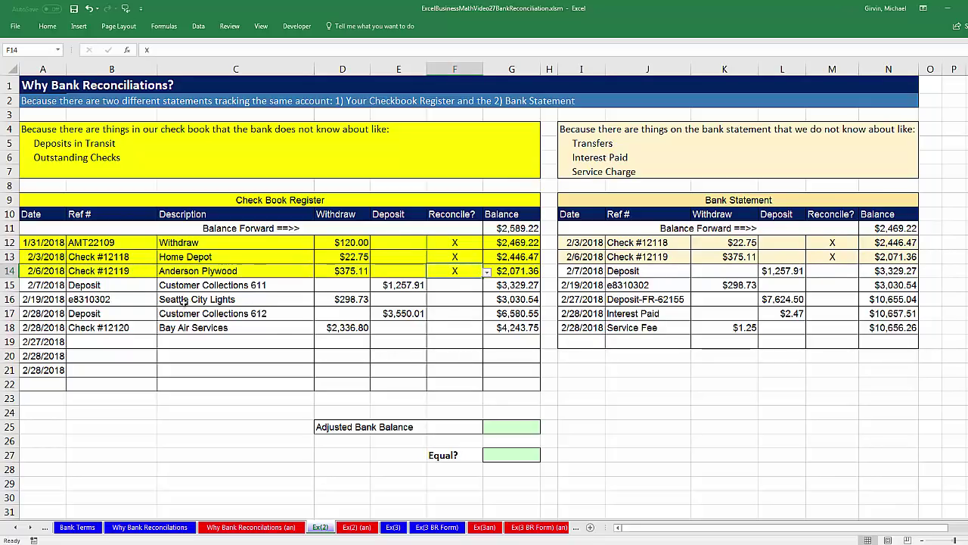
Compare the 2/7/2018 Customer Collections 611 deposit in both records and mark it with X in each Reconcile? column.
{"action": "left_click", "coordinate": [257, 284]}
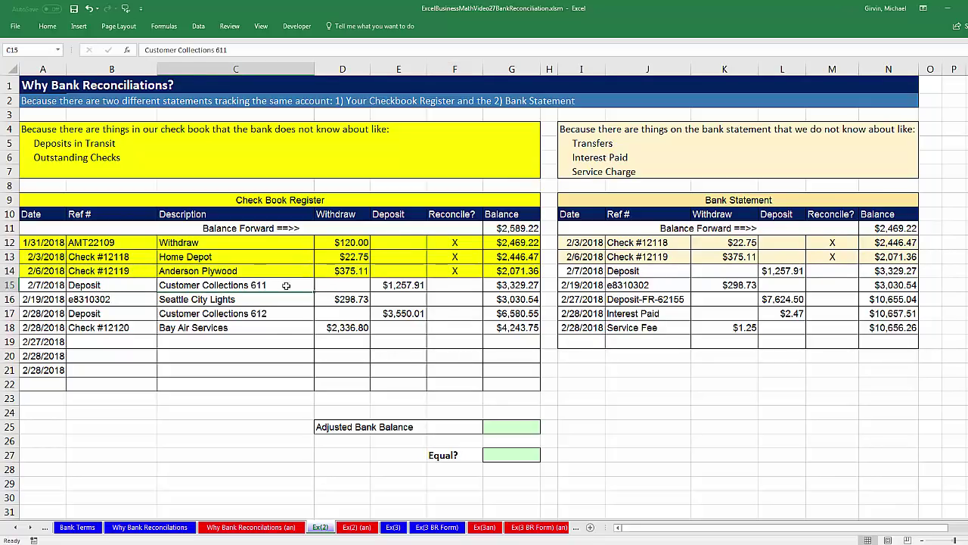
{"action": "left_click", "coordinate": [414, 287]}
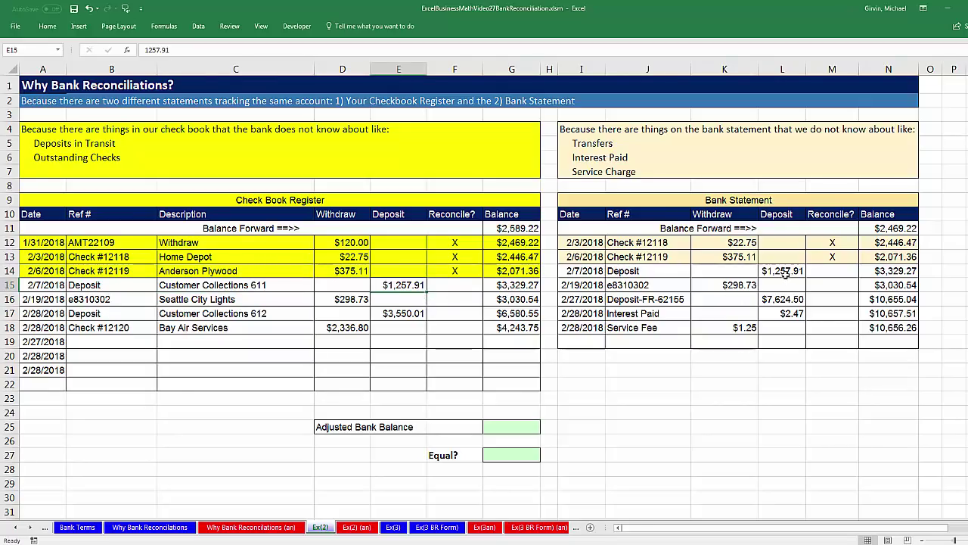
{"action": "left_click", "coordinate": [820, 270]}
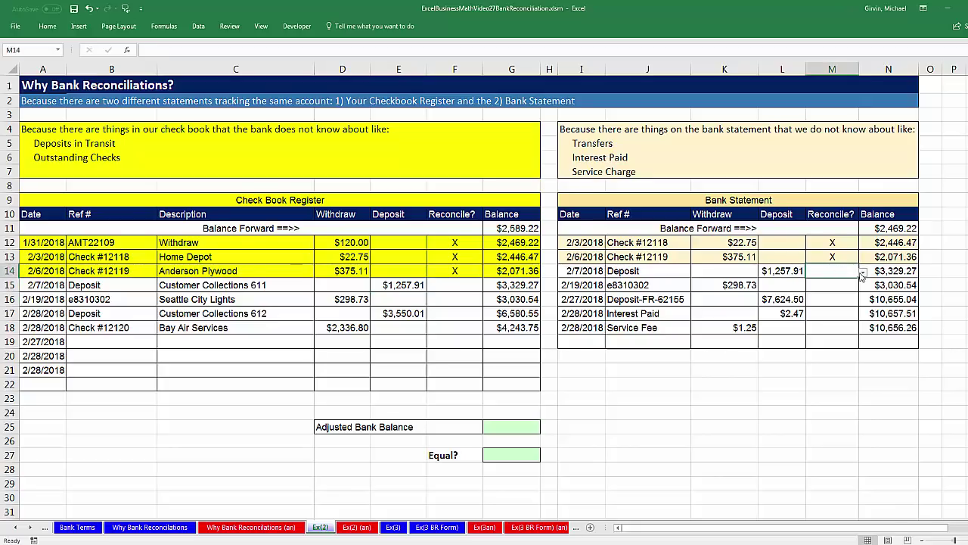
{"action": "left_click", "coordinate": [864, 273]}
{"action": "left_click", "coordinate": [824, 283]}
{"action": "left_click", "coordinate": [454, 285]}
{"action": "left_click", "coordinate": [488, 286]}
{"action": "left_click", "coordinate": [469, 298]}
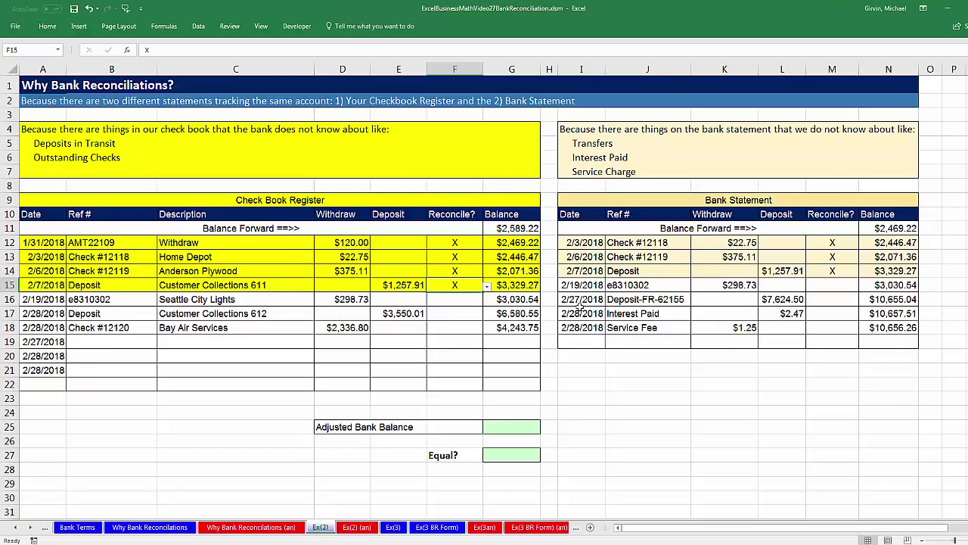
Mark the e8310302 Seattle City Lights payment with X in the Reconcile? columns of both records.
{"action": "left_click", "coordinate": [618, 285]}
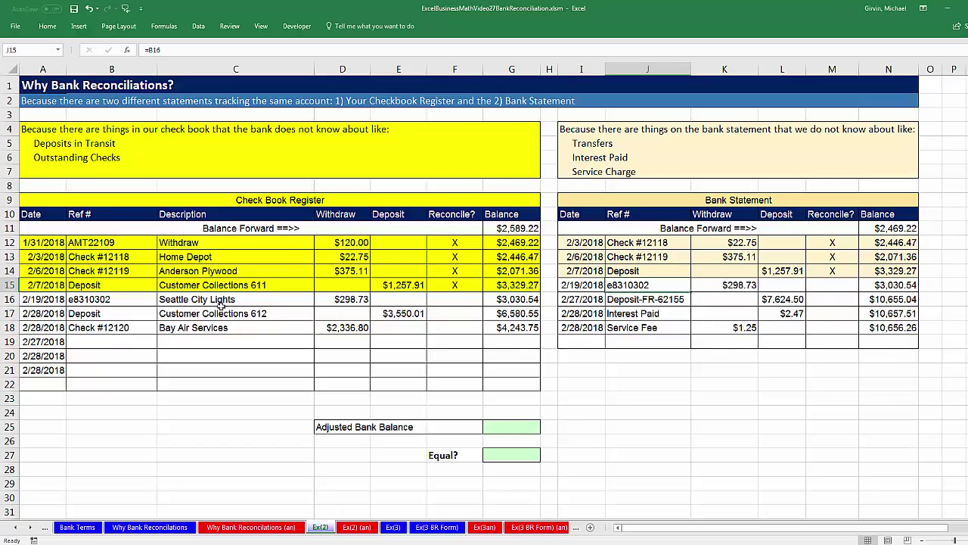
{"action": "left_click", "coordinate": [817, 285]}
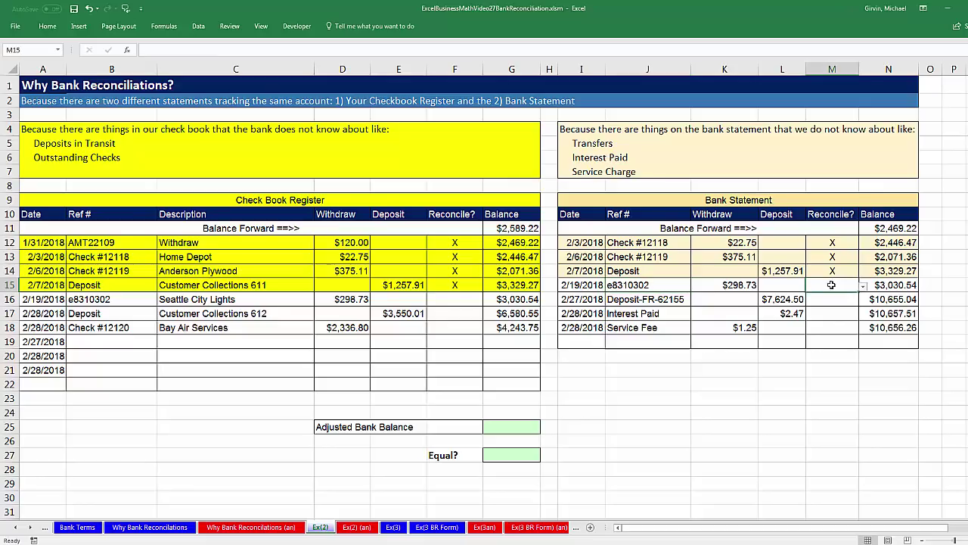
{"action": "left_click", "coordinate": [862, 288]}
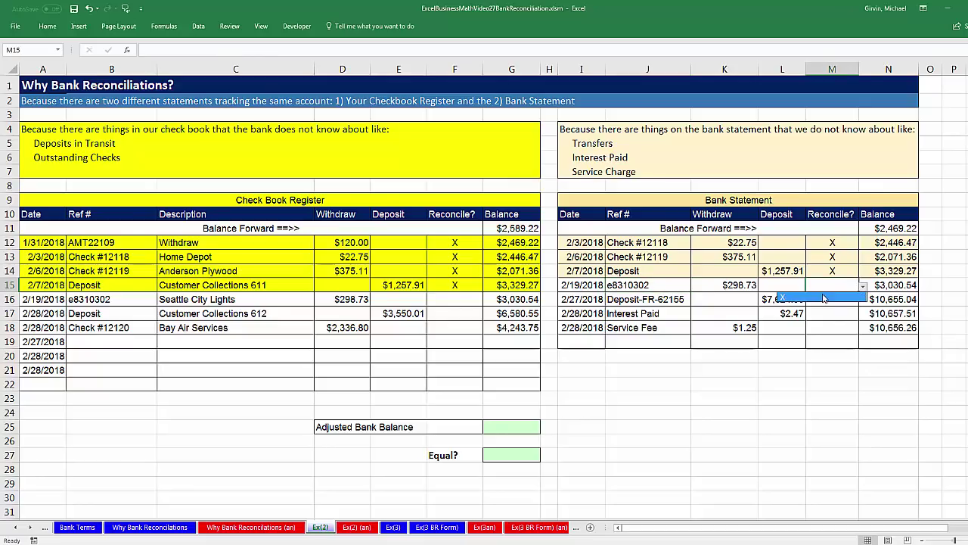
{"action": "left_click", "coordinate": [822, 298]}
{"action": "left_click", "coordinate": [456, 298]}
{"action": "left_click", "coordinate": [488, 299]}
{"action": "left_click", "coordinate": [445, 313]}
Review the unmatched check book register entries in rows 17 and 18 and the unmatched bank statement amounts in rows 16 to 18.
{"action": "left_click_drag", "start_coordinate": [104, 317], "coordinate": [404, 316]}
{"action": "left_click", "coordinate": [420, 314]}
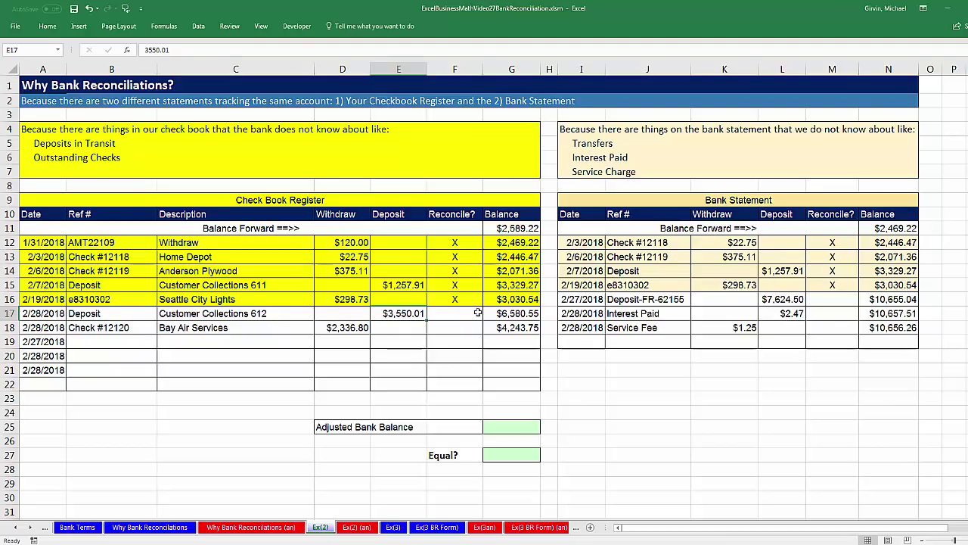
{"action": "left_click_drag", "start_coordinate": [83, 327], "coordinate": [520, 327]}
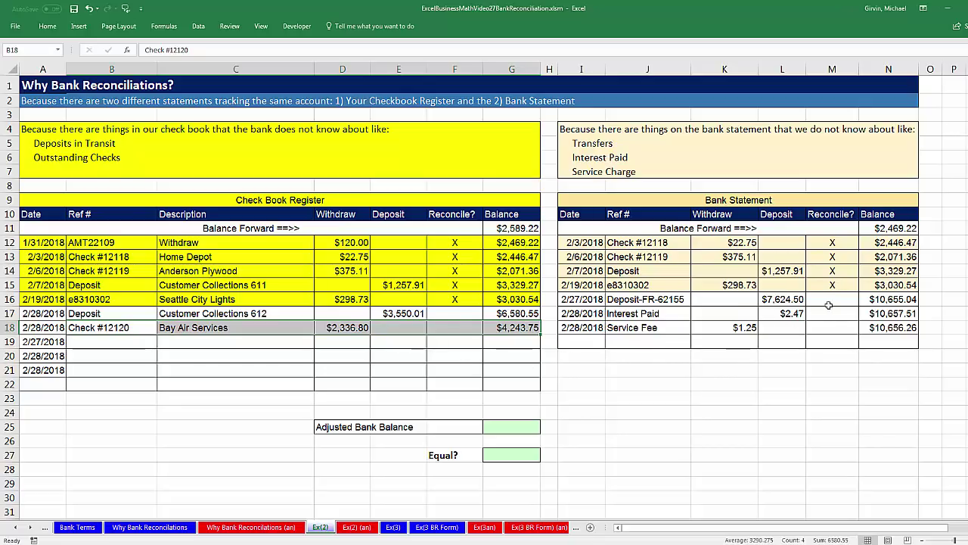
{"action": "left_click", "coordinate": [782, 302]}
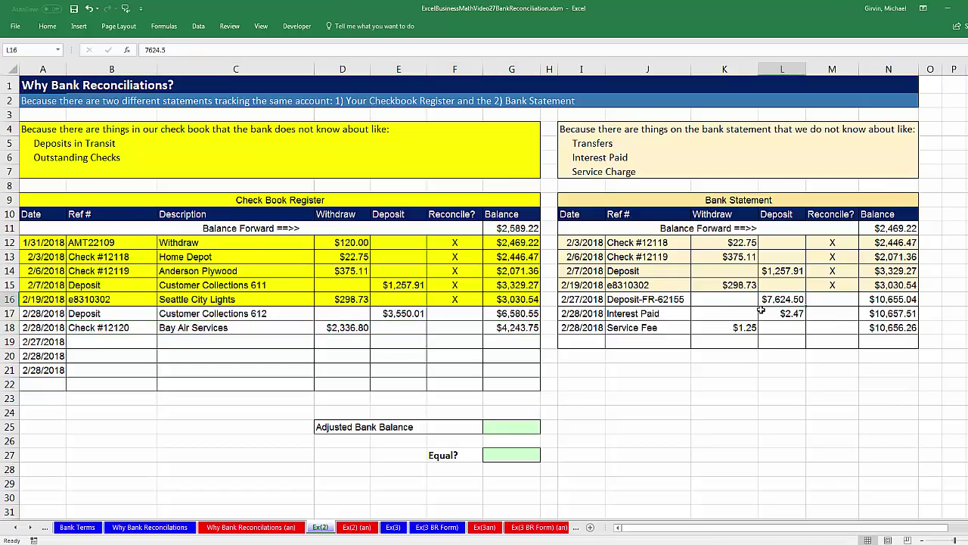
{"action": "key", "text": "Return"}
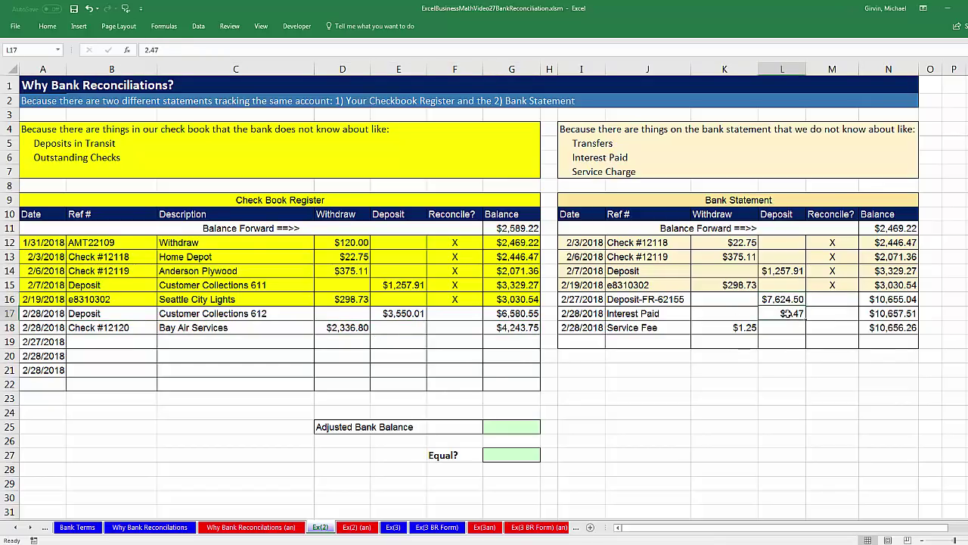
{"action": "left_click", "coordinate": [732, 328]}
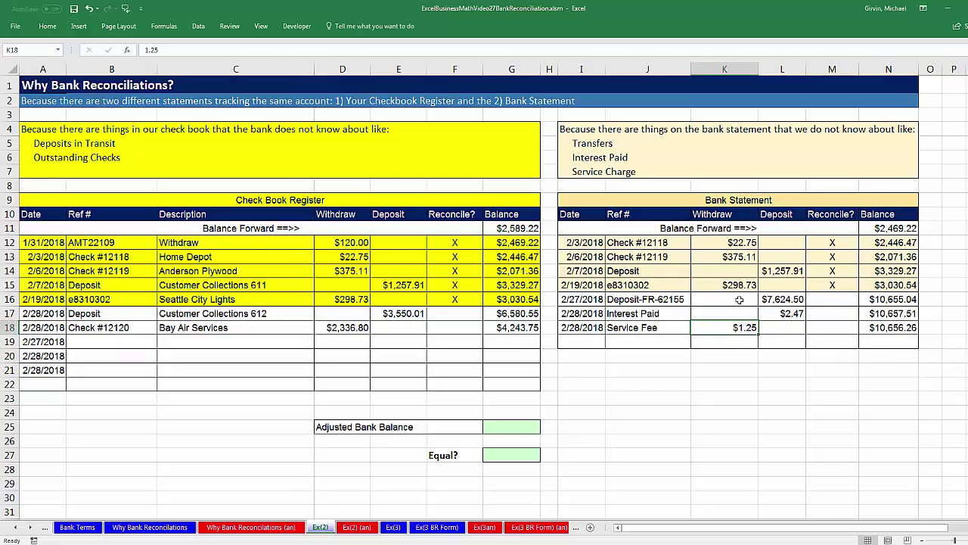
Start register row 19 with the date 2/27 and the reference Deposit-FR-62155 copied from the bank statement.
{"action": "left_click", "coordinate": [60, 345]}
{"action": "type", "text": "2/27"}
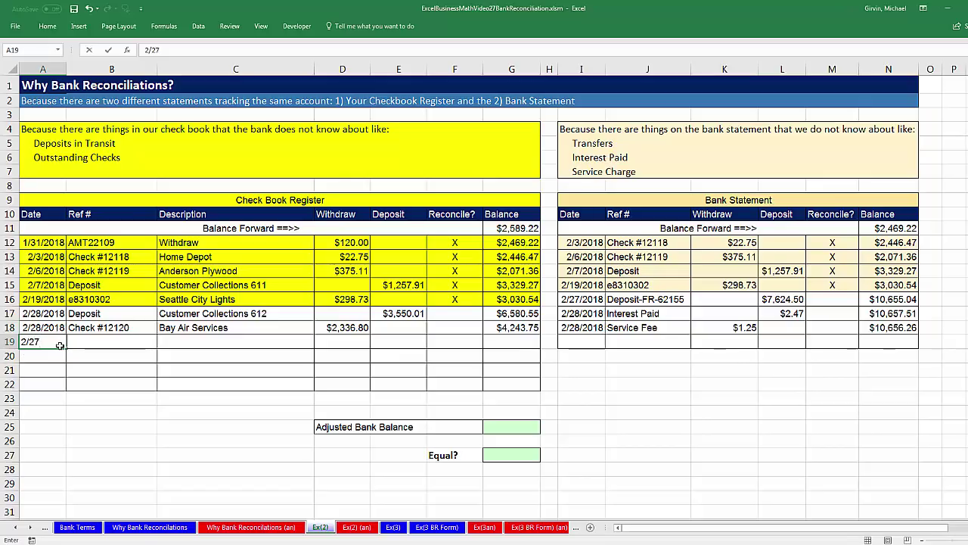
{"action": "key", "text": "Tab"}
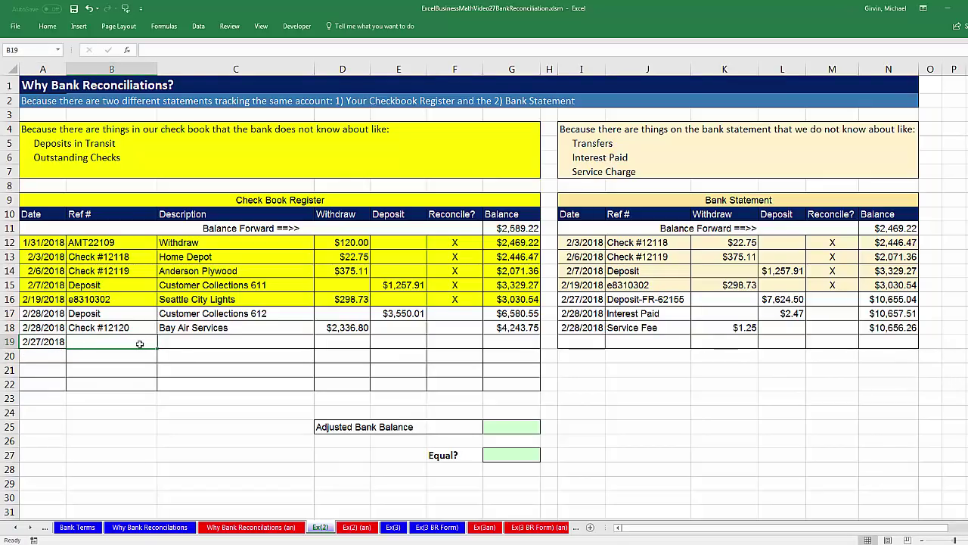
{"action": "double_click", "coordinate": [627, 299]}
{"action": "left_click_drag", "start_coordinate": [607, 299], "coordinate": [703, 300]}
{"action": "key", "text": "ctrl+c"}
{"action": "left_click", "coordinate": [122, 344]}
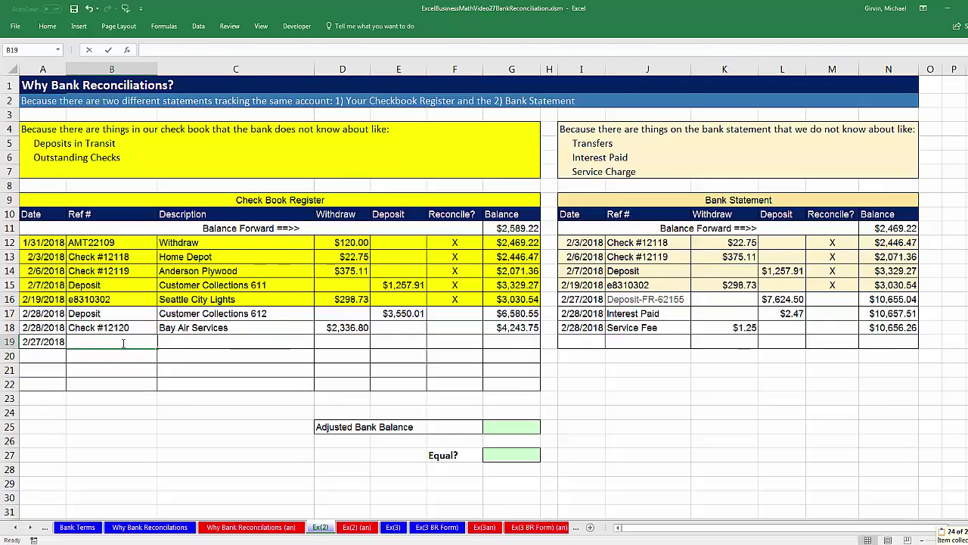
{"action": "key", "text": "ctrl+v"}
{"action": "key", "text": "Tab"}
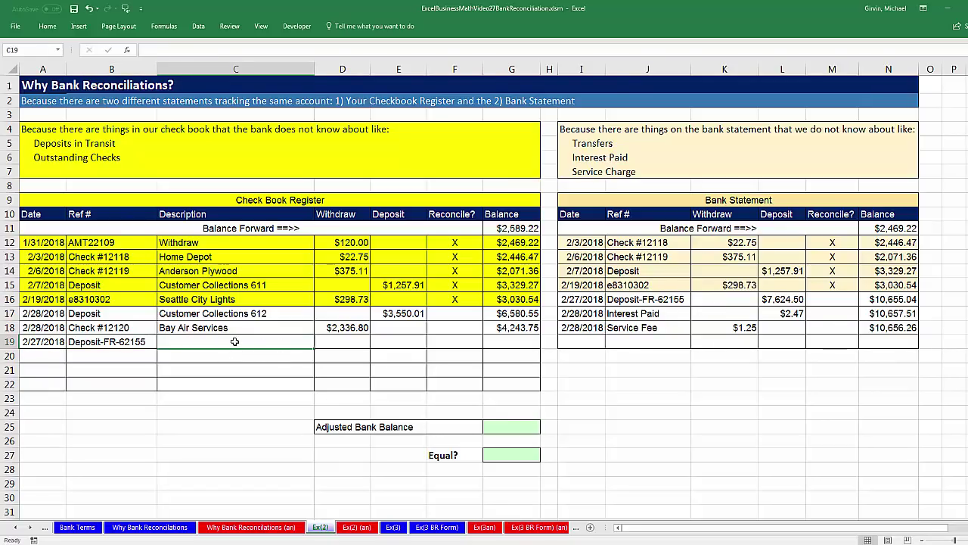
Describe the row 19 transfer as "Customer paymnet from FOX LMI Inv. 20002" and widen the Description column to fit the text.
{"action": "type", "text": "Customer paymnet from FOX"}
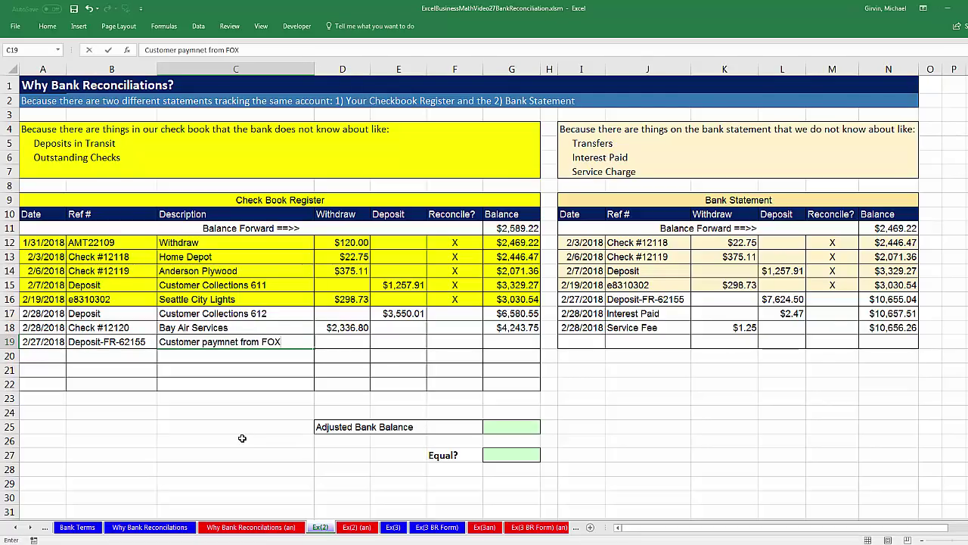
{"action": "type", "text": " LMI Inv. 20002"}
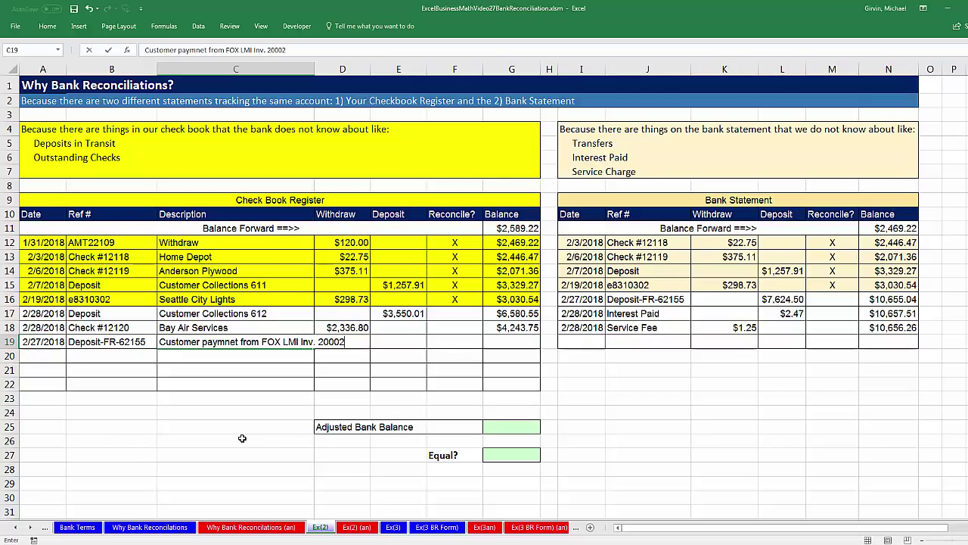
{"action": "key", "text": "Return"}
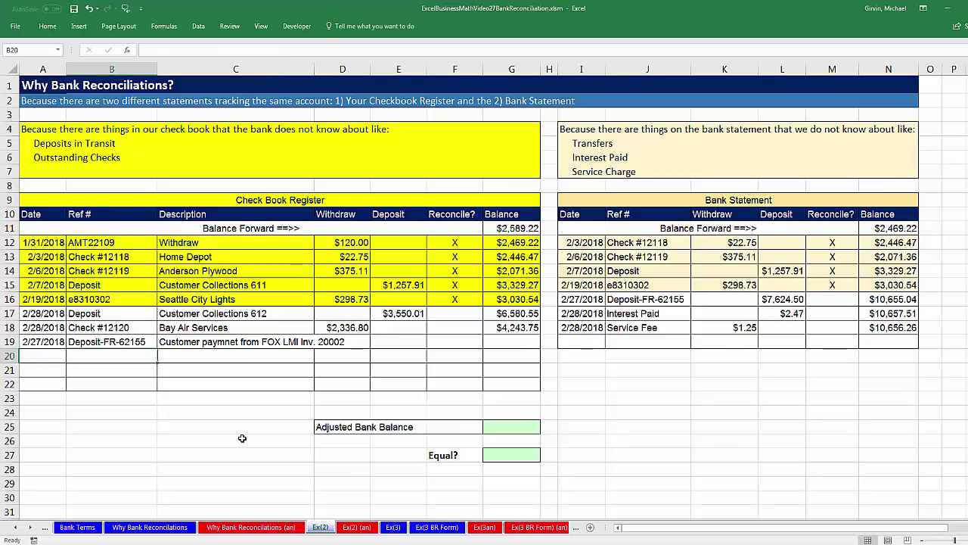
{"action": "left_click_drag", "start_coordinate": [315, 73], "coordinate": [351, 73]}
Enter 7624.5 as the deposit amount for the customer payment in register row 19.
{"action": "left_click", "coordinate": [436, 341]}
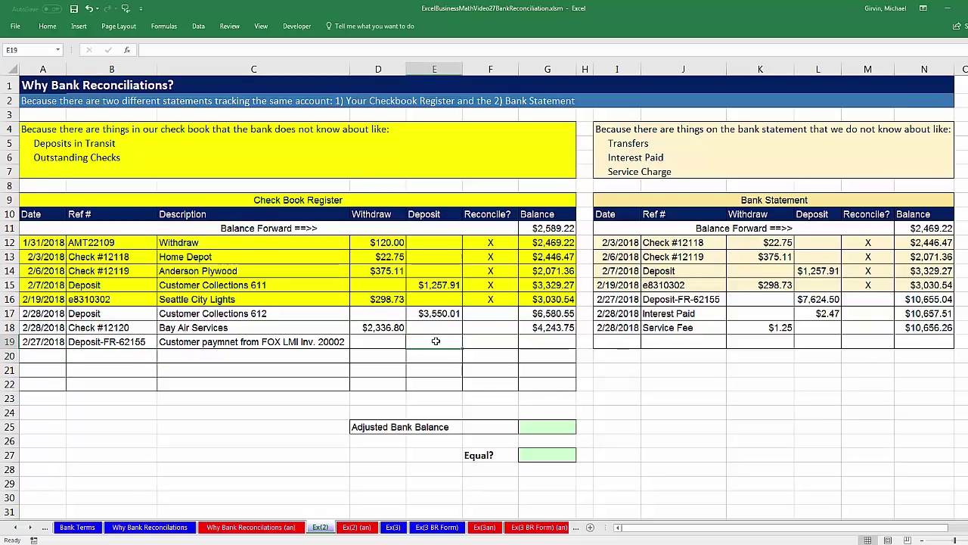
{"action": "type", "text": "7,624"}
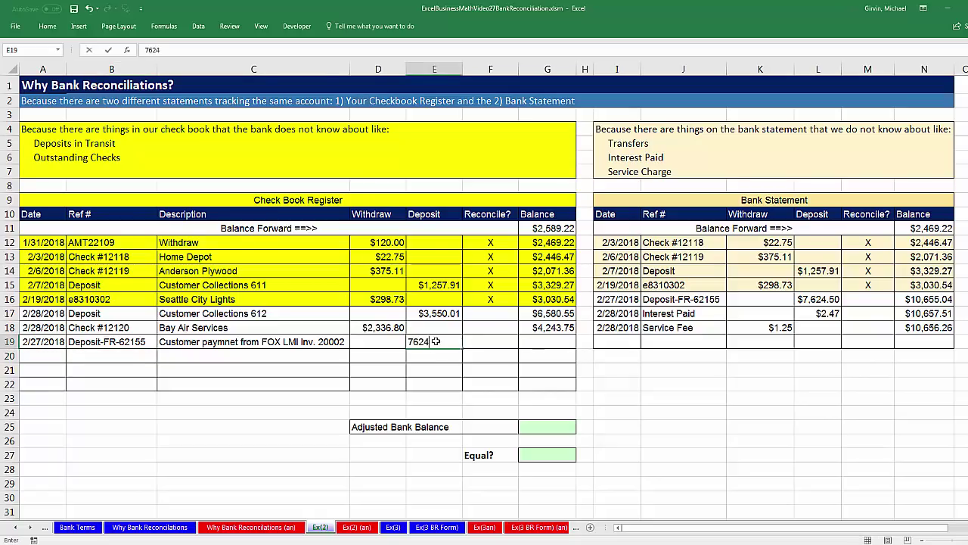
{"action": "type", "text": ".5"}
{"action": "key", "text": "Tab"}
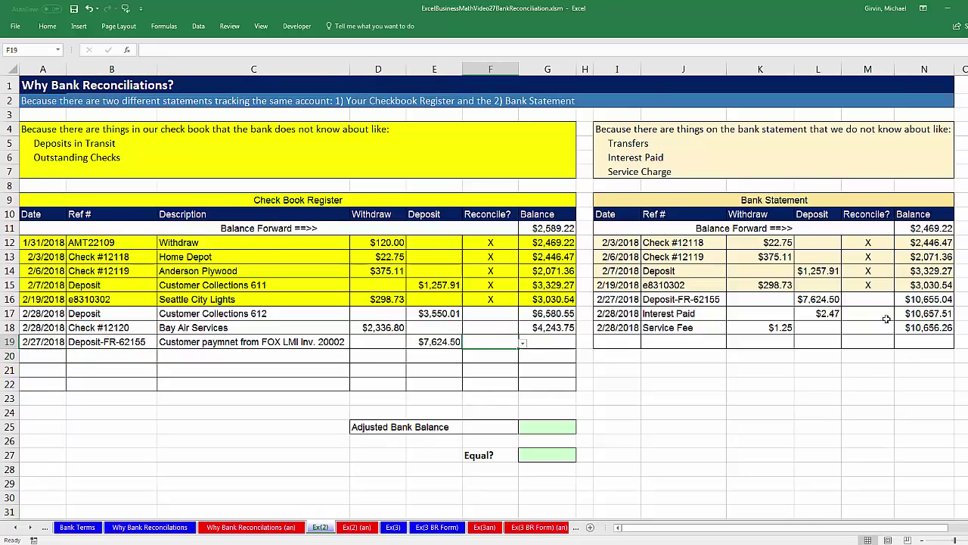
Mark Deposit-FR-62155 with X in the Reconcile? columns of both the check book register and the bank statement.
{"action": "type", "text": "x"}
{"action": "key", "text": "ctrl+Return"}
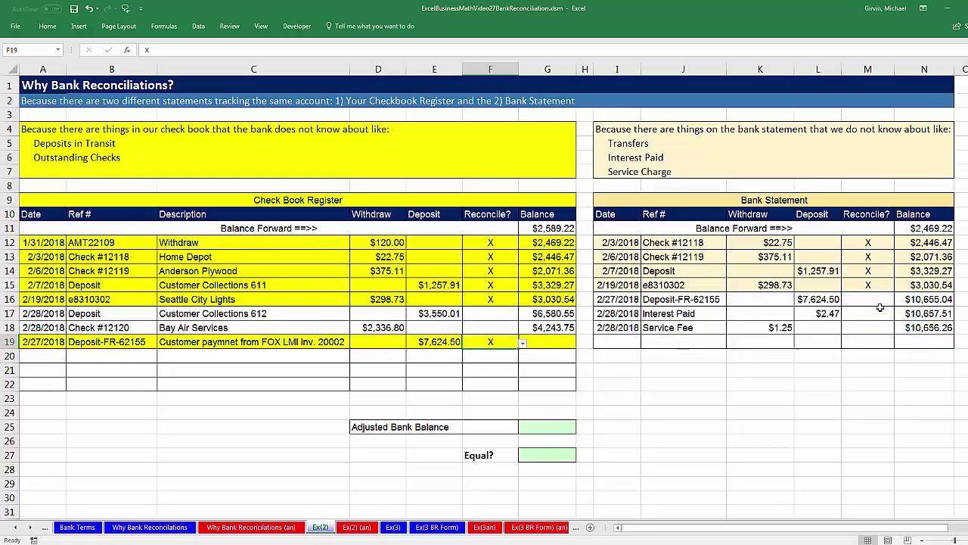
{"action": "left_click", "coordinate": [863, 299]}
{"action": "type", "text": "x"}
{"action": "key", "text": "ctrl+Return"}
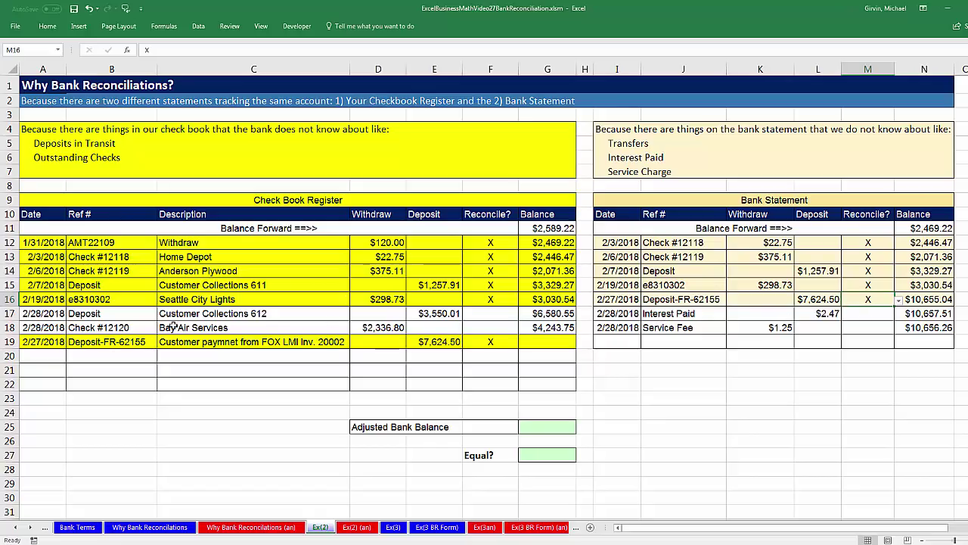
Record the interest in register row 20: date 2/28, reference Interest Paid, description "Interest Earned on Checking Account", deposit 2.47.
{"action": "left_click", "coordinate": [48, 354]}
{"action": "type", "text": "2/28"}
{"action": "key", "text": "Tab"}
{"action": "type", "text": "Interest Paid"}
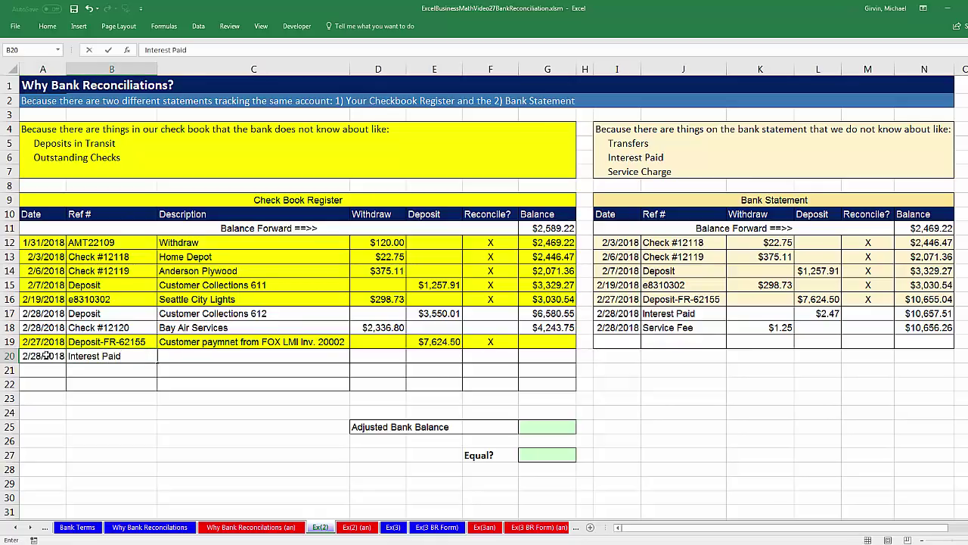
{"action": "key", "text": "Tab"}
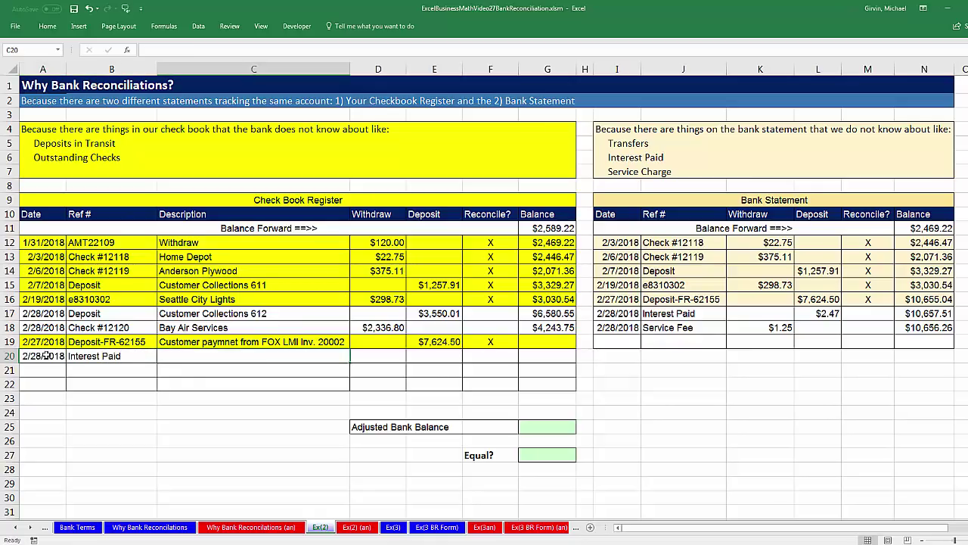
{"action": "type", "text": "Interest Earned on Checking Accoun"}
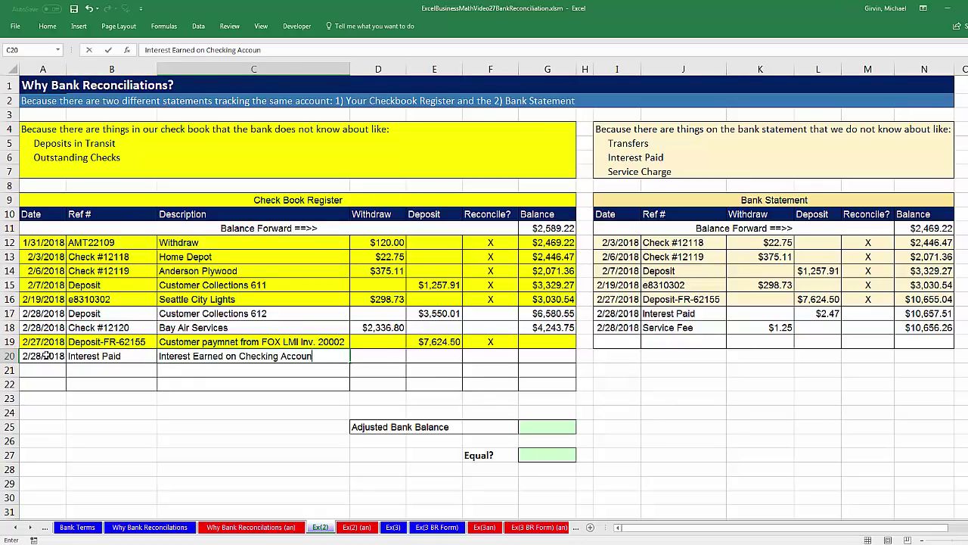
{"action": "type", "text": "t"}
{"action": "key", "text": "Tab"}
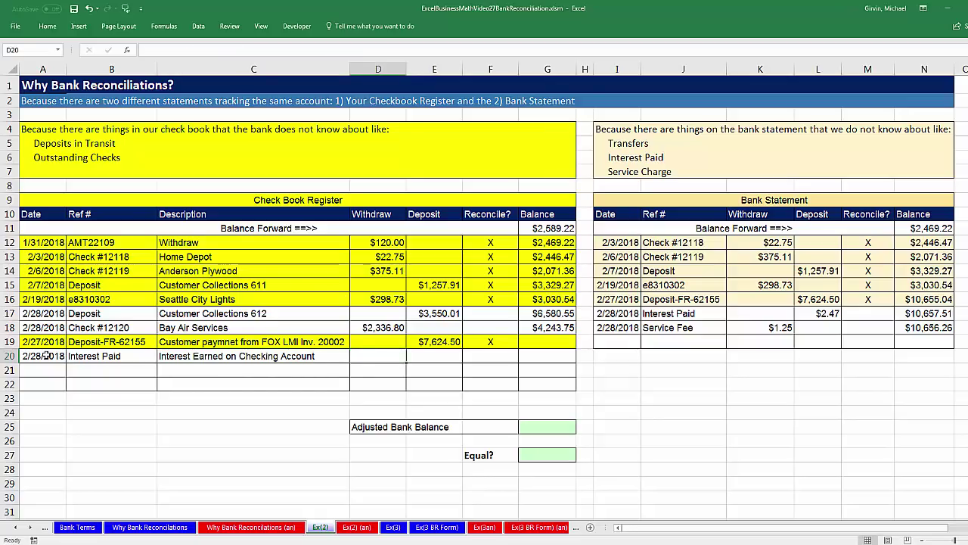
{"action": "key", "text": "Tab"}
{"action": "type", "text": "2"}
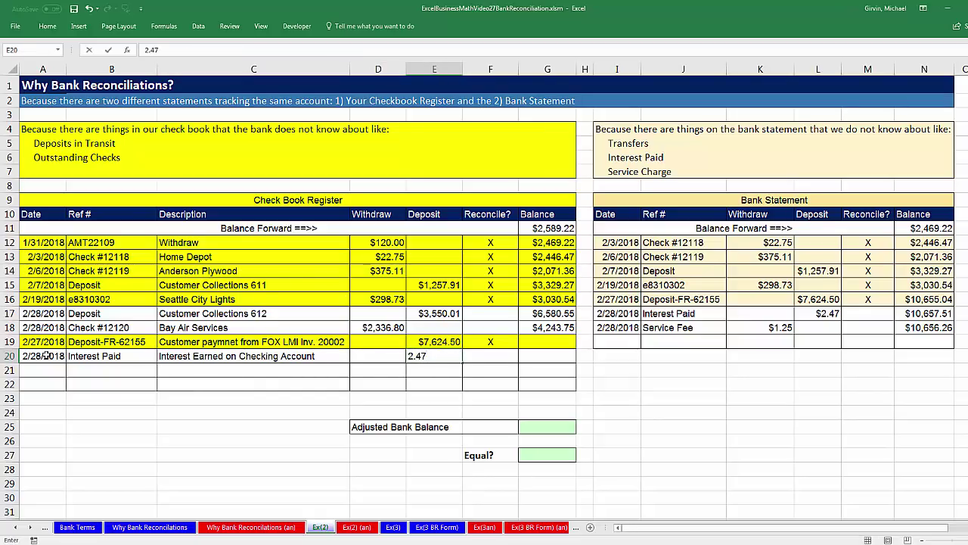
{"action": "type", "text": ".47"}
{"action": "key", "text": "Tab"}
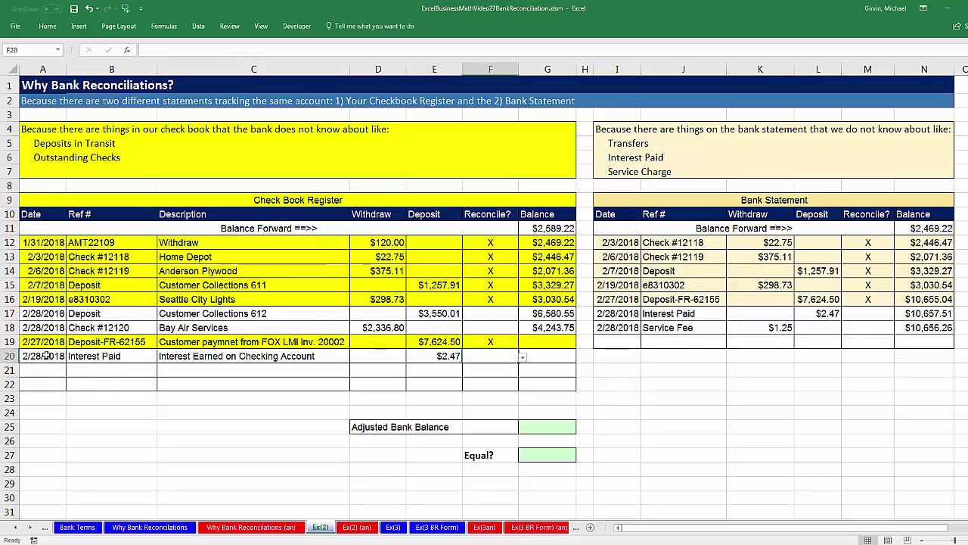
Mark Interest Paid with X in the Reconcile? columns of both the check book register and the bank statement.
{"action": "left_click", "coordinate": [522, 358]}
{"action": "left_click", "coordinate": [488, 368]}
{"action": "left_click", "coordinate": [880, 314]}
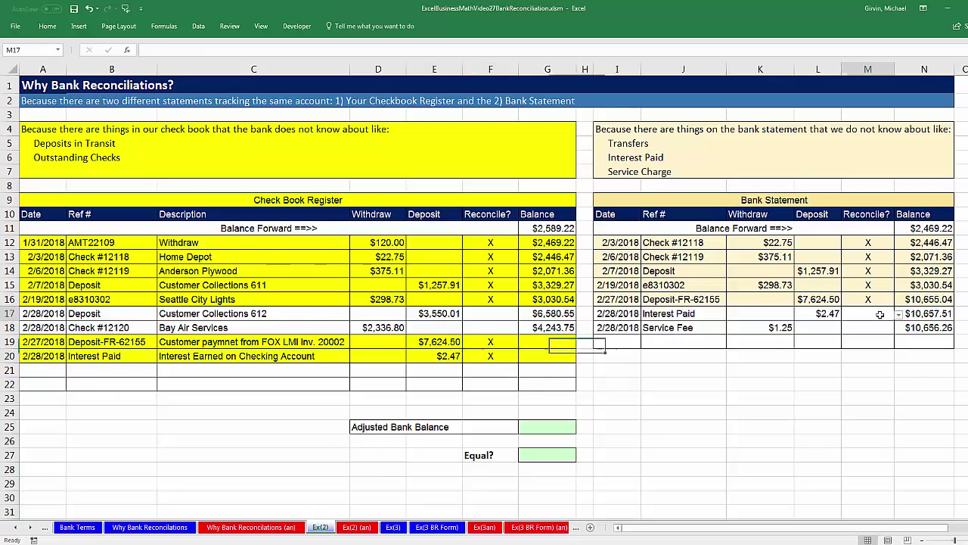
{"action": "left_click", "coordinate": [899, 313]}
{"action": "left_click", "coordinate": [832, 326]}
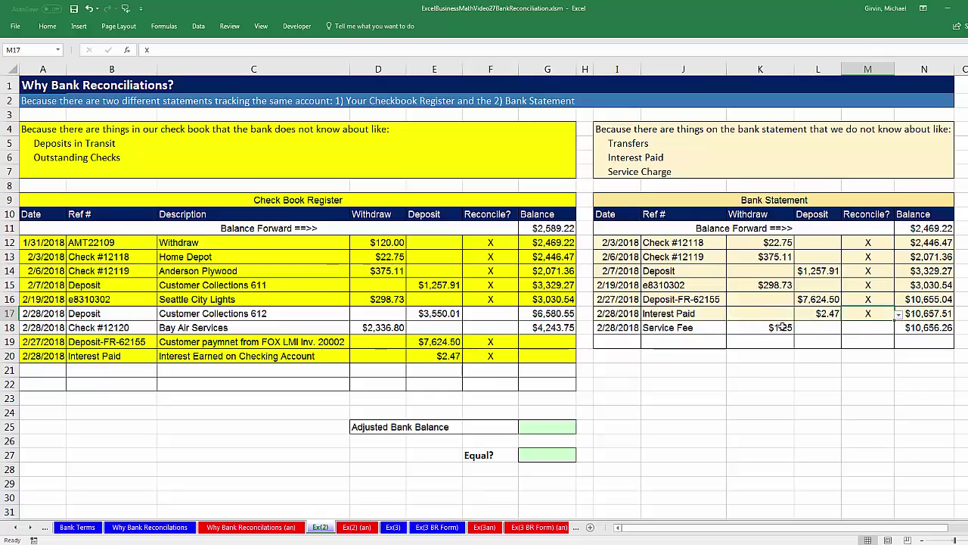
Record the bank fee in register row 21: date 2/28/2018, reference Service Fee, description "Monthly Service Fee", withdrawal 1.25.
{"action": "left_click", "coordinate": [46, 368]}
{"action": "type", "text": "2/28/2018"}
{"action": "key", "text": "Tab"}
{"action": "type", "text": "Service Fee"}
{"action": "key", "text": "Tab"}
{"action": "type", "text": "Monthly Service Fee"}
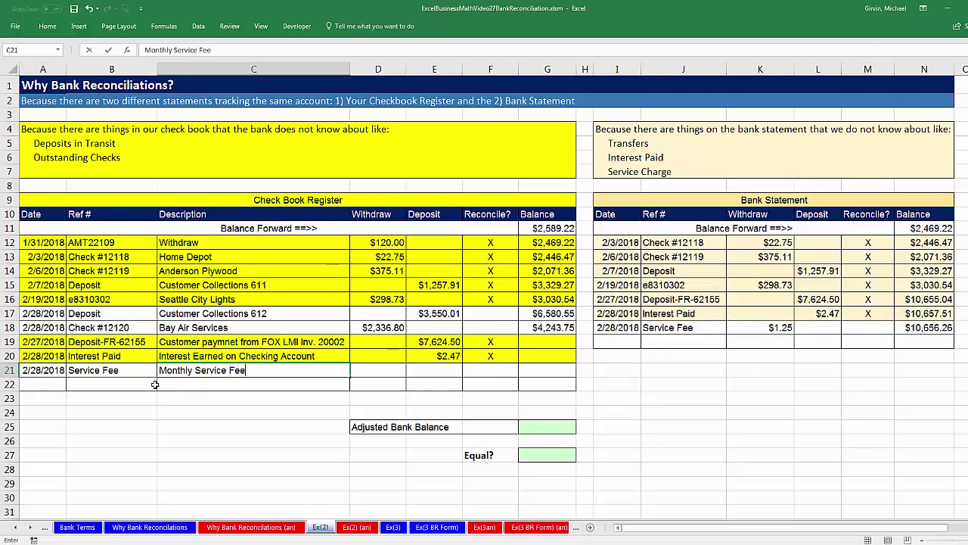
{"action": "key", "text": "Tab"}
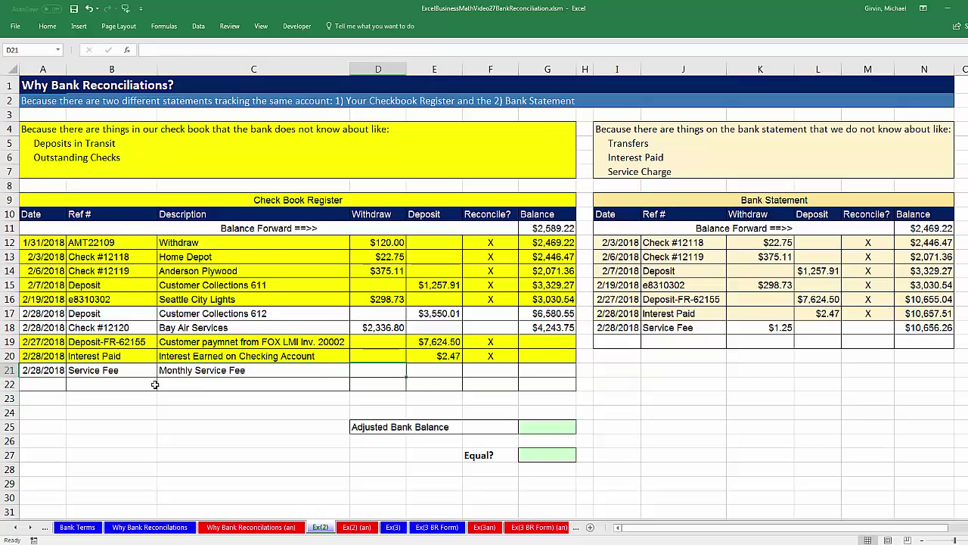
{"action": "type", "text": "1.25"}
{"action": "key", "text": "Tab"}
{"action": "key", "text": "Tab"}
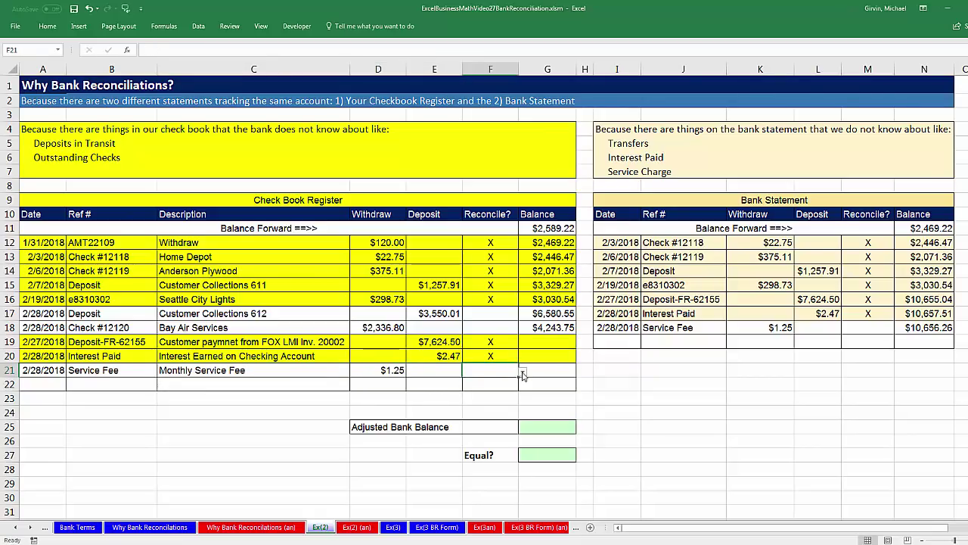
Mark Service Fee with X in the Reconcile? columns of both the check book register and the bank statement.
{"action": "type", "text": "x"}
{"action": "key", "text": "Return"}
{"action": "left_click", "coordinate": [875, 330]}
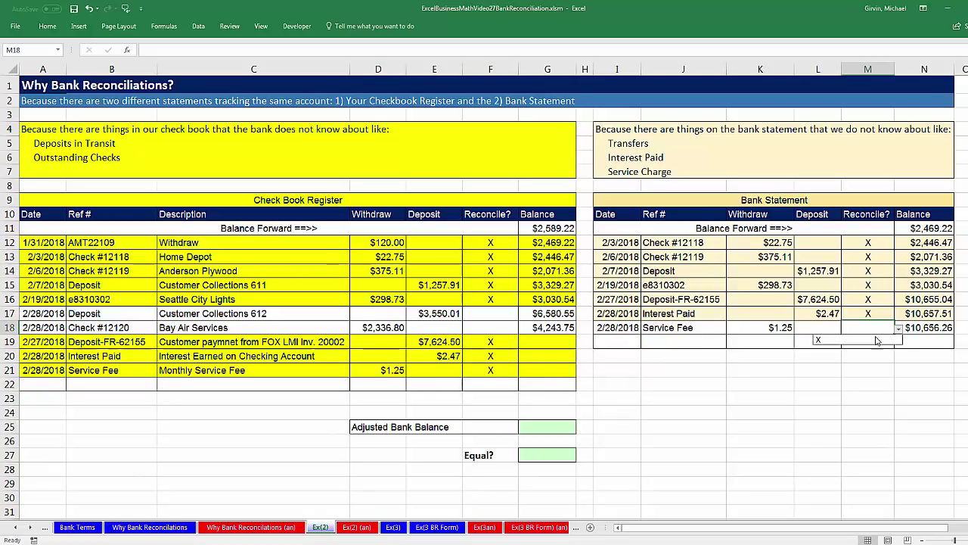
{"action": "left_click", "coordinate": [876, 340]}
Copy the running balance formula from G18 down through G22 in the check book register.
{"action": "left_click", "coordinate": [542, 327]}
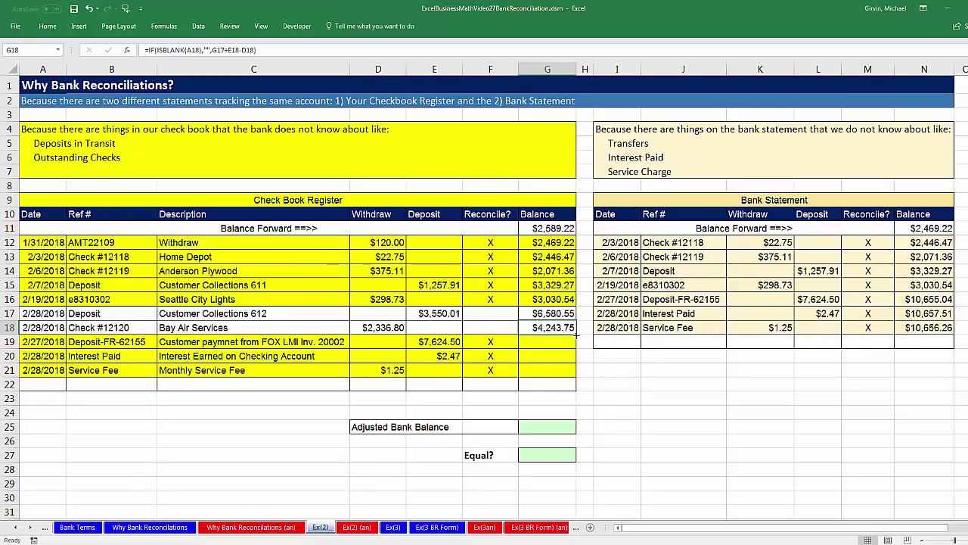
{"action": "left_click_drag", "start_coordinate": [576, 335], "coordinate": [577, 390]}
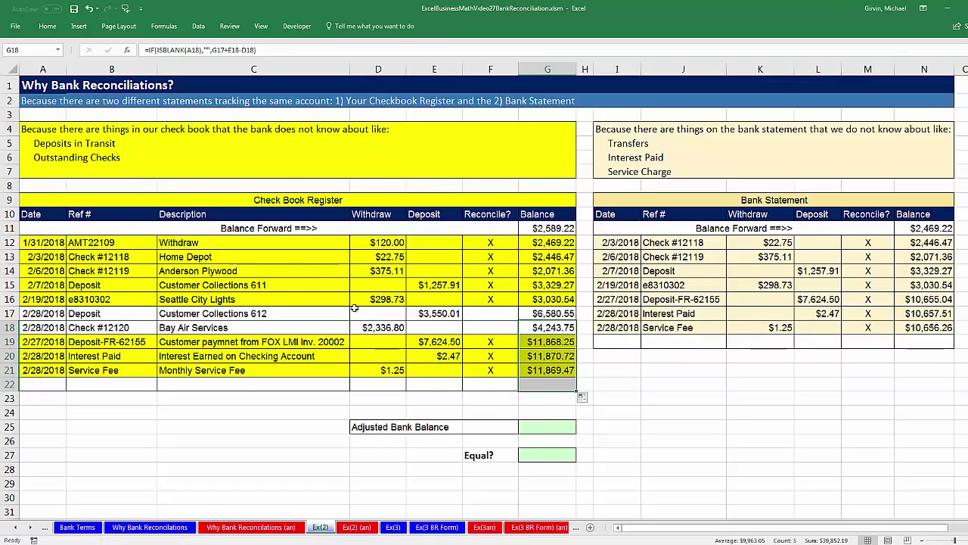
{"action": "left_click", "coordinate": [549, 370]}
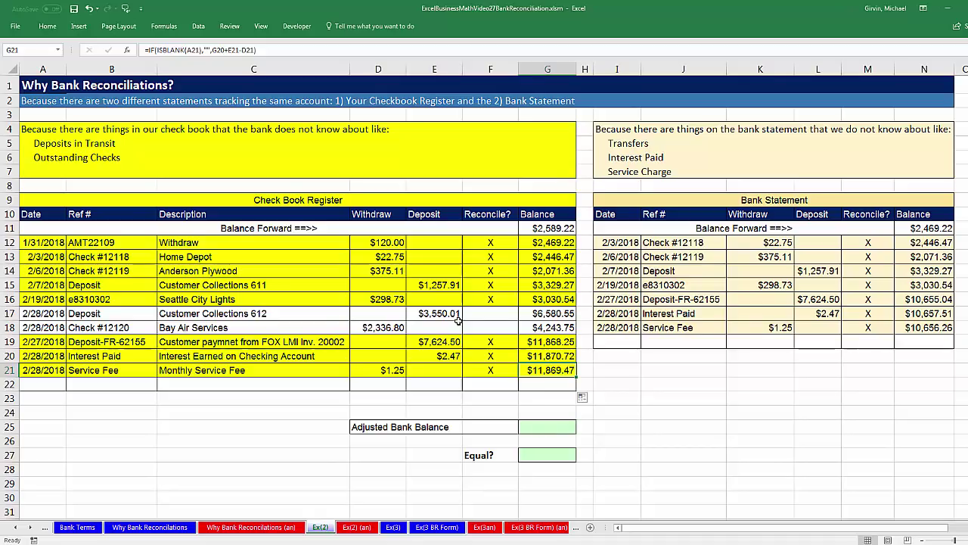
Calculate the Adjusted Bank Balance in G25 with =N18+E17-D18, adding the deposit in transit and subtracting the outstanding check.
{"action": "left_click", "coordinate": [559, 429]}
{"action": "type", "text": "="}
{"action": "left_click", "coordinate": [913, 329]}
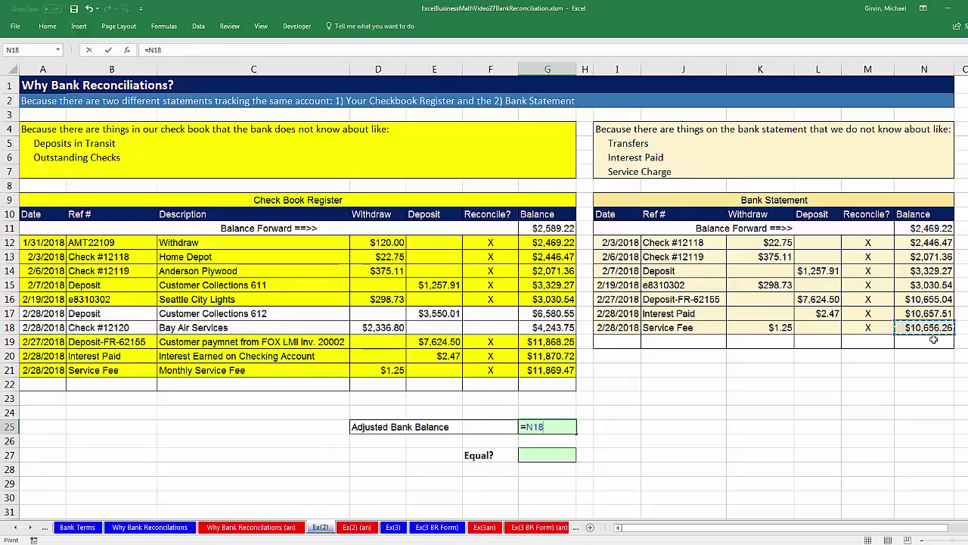
{"action": "type", "text": "+"}
{"action": "left_click", "coordinate": [440, 315]}
{"action": "type", "text": "-"}
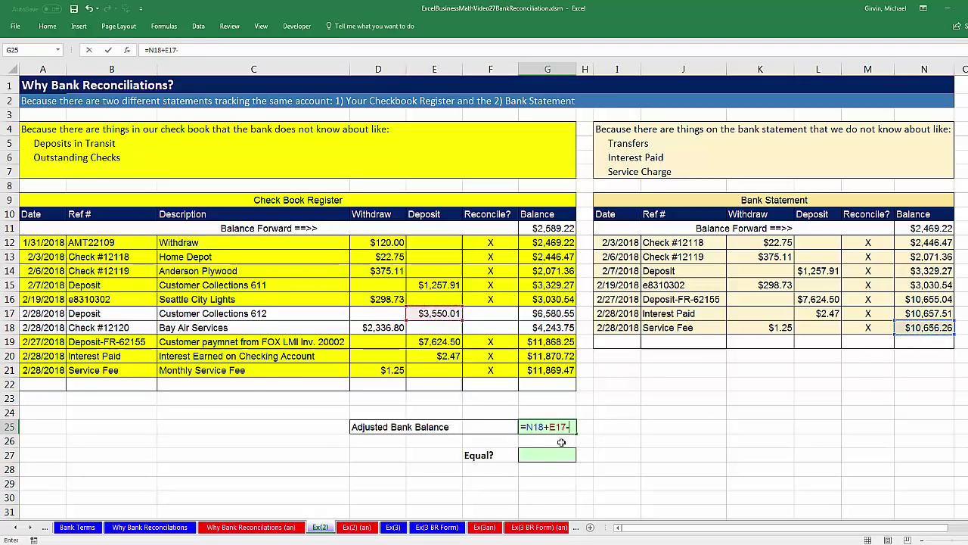
{"action": "left_click", "coordinate": [374, 330]}
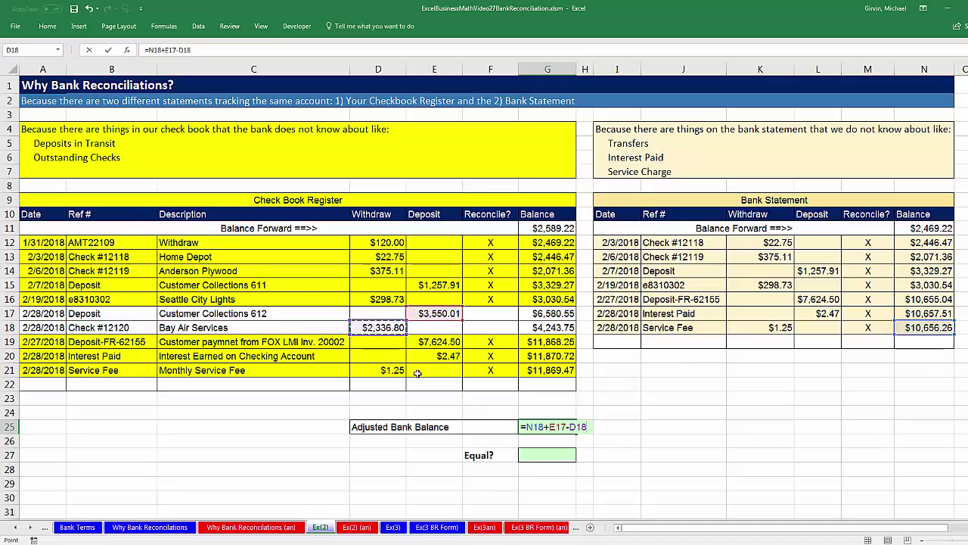
{"action": "key", "text": "Return"}
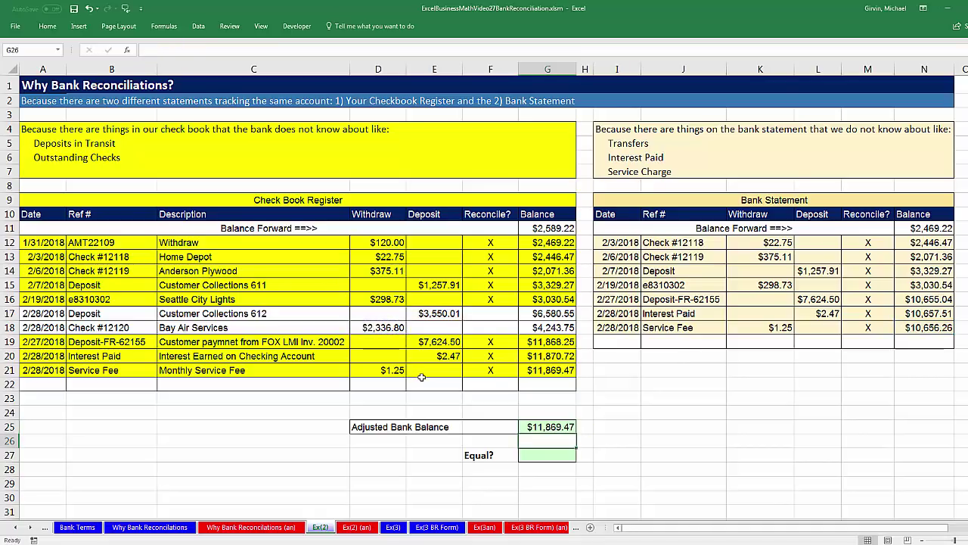
Test in G27 whether the adjusted bank balance equals the final register balance with =G25=G21.
{"action": "left_click", "coordinate": [547, 456]}
{"action": "type", "text": "="}
{"action": "left_click", "coordinate": [565, 426]}
{"action": "type", "text": "="}
{"action": "left_click", "coordinate": [551, 370]}
{"action": "key", "text": "ctrl+Return"}
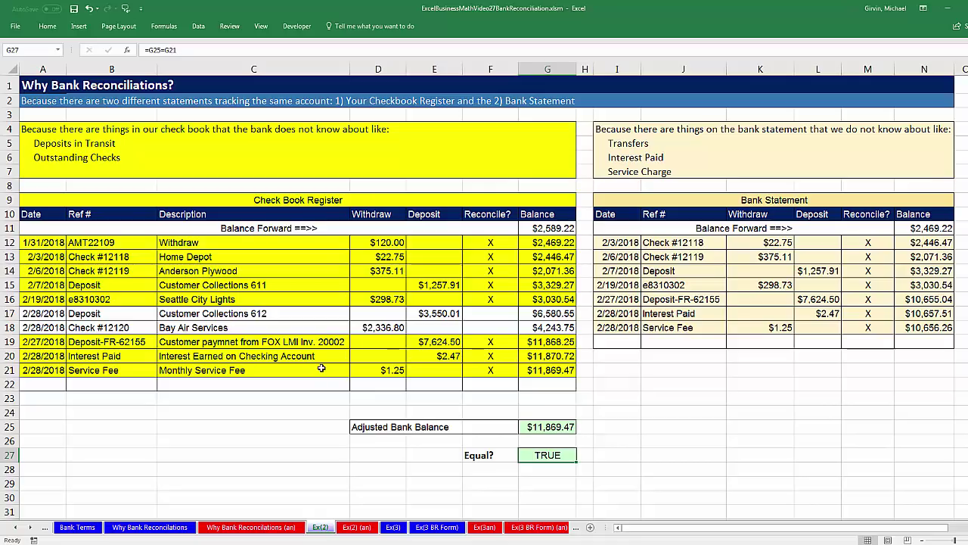
Review the register transactions, the three added bank items in rows 19 to 21, and the final register balance.
{"action": "left_click_drag", "start_coordinate": [41, 242], "coordinate": [547, 384]}
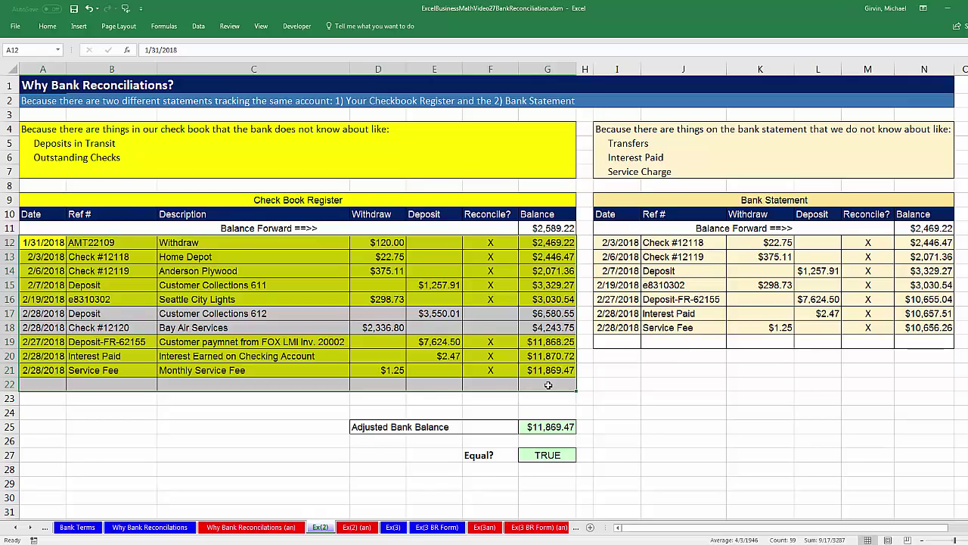
{"action": "left_click", "coordinate": [302, 341]}
{"action": "left_click", "coordinate": [319, 355]}
{"action": "left_click", "coordinate": [327, 369]}
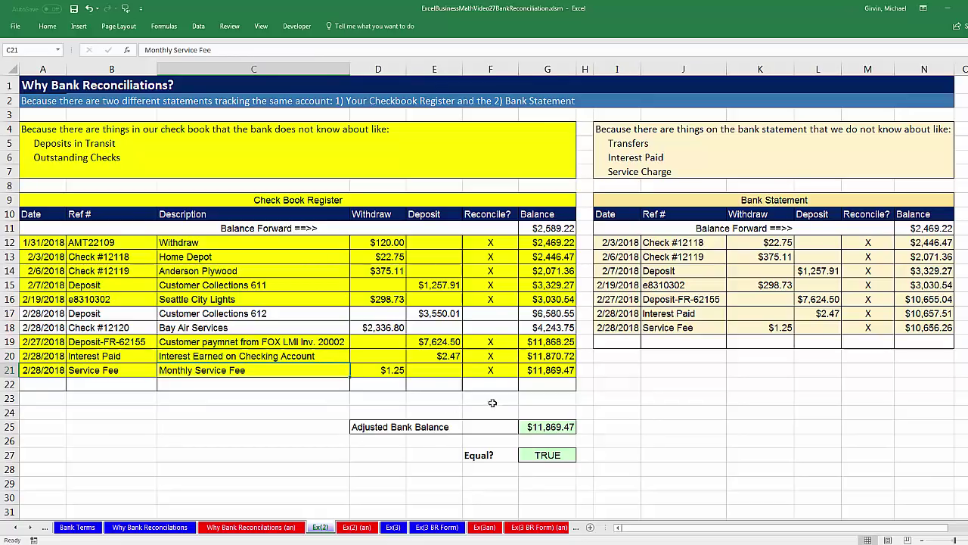
{"action": "left_click", "coordinate": [535, 369]}
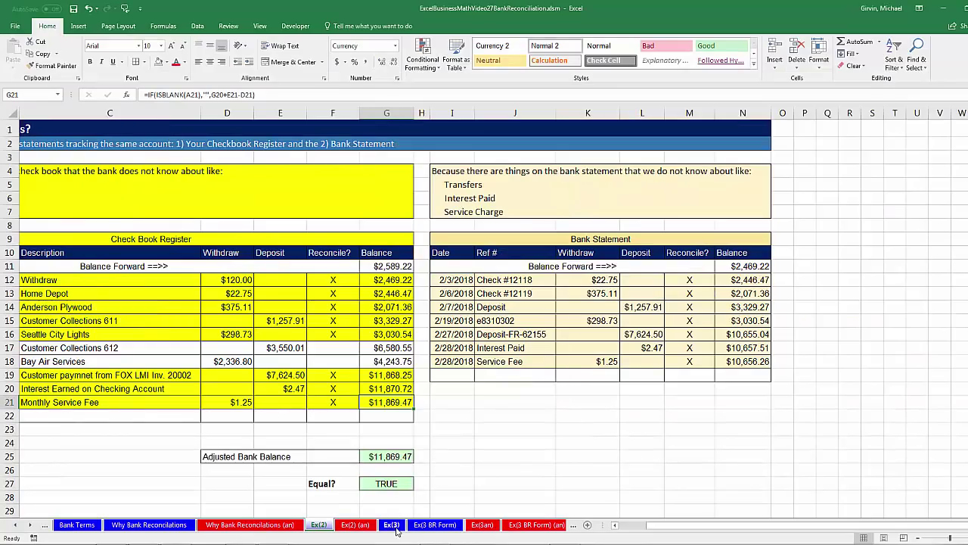
Examine the register and bank statement on sheet Ex(3) alongside the Reconcile Form on sheet Ex(3 BR Form), finishing on Ex(3).
{"action": "left_click", "coordinate": [391, 524]}
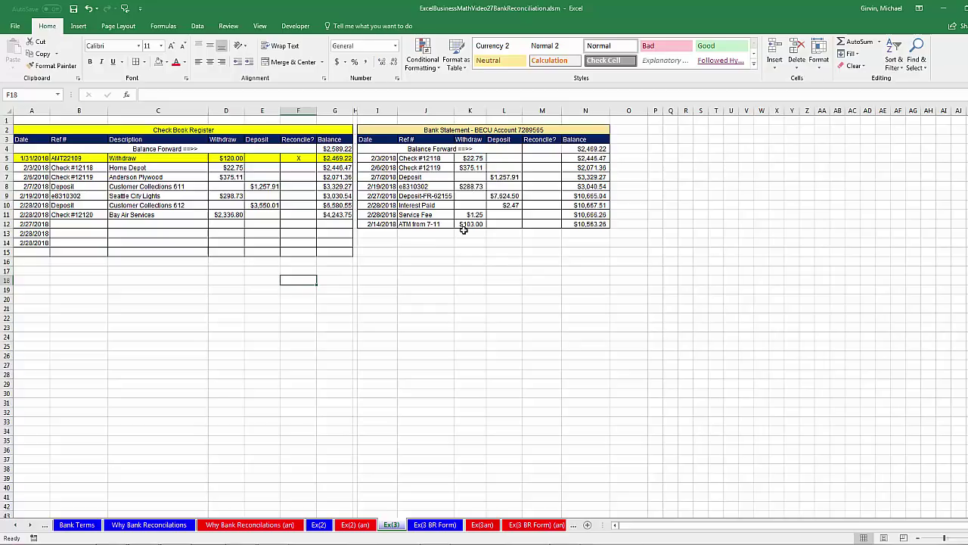
{"action": "left_click", "coordinate": [433, 525]}
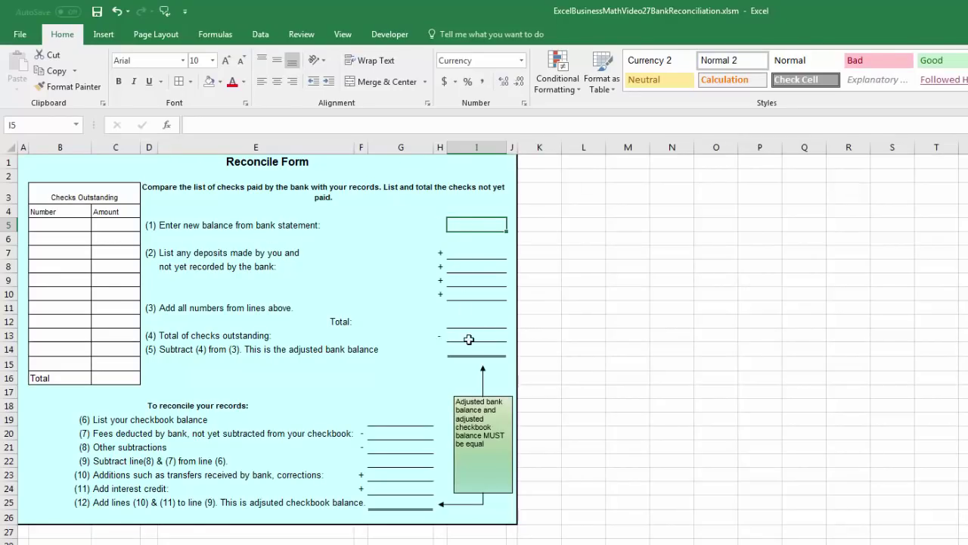
{"action": "left_click", "coordinate": [469, 352]}
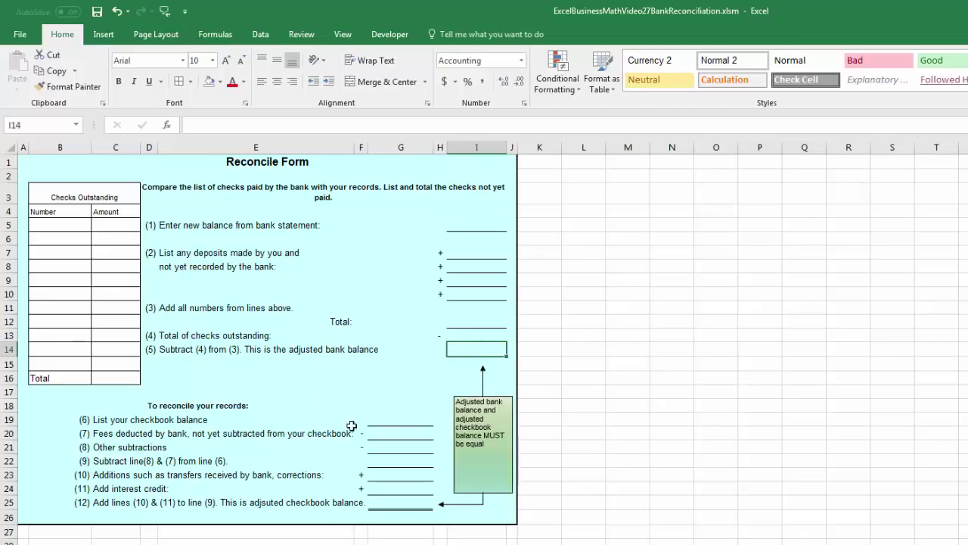
{"action": "left_click", "coordinate": [381, 422]}
{"action": "left_click", "coordinate": [382, 500]}
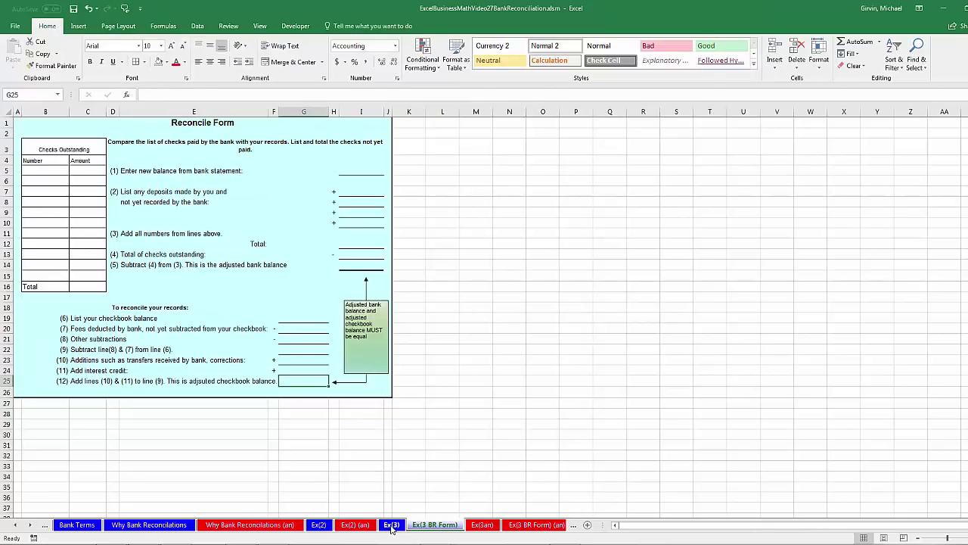
{"action": "left_click", "coordinate": [392, 527]}
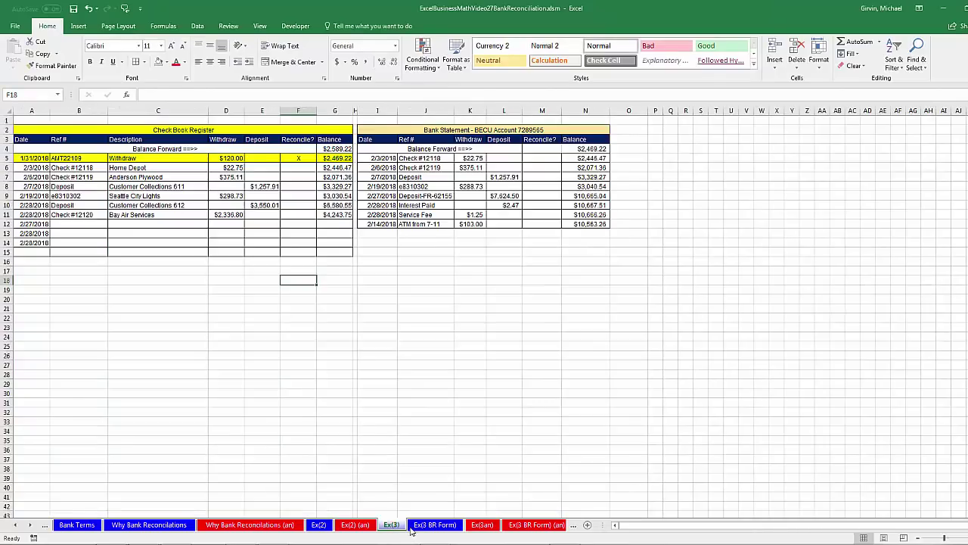
{"action": "left_click", "coordinate": [416, 527]}
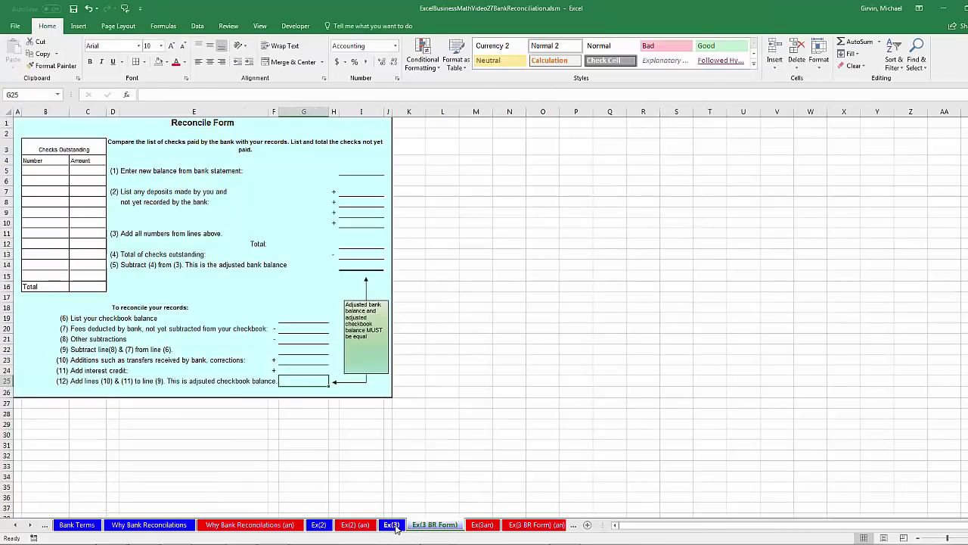
{"action": "left_click", "coordinate": [393, 527]}
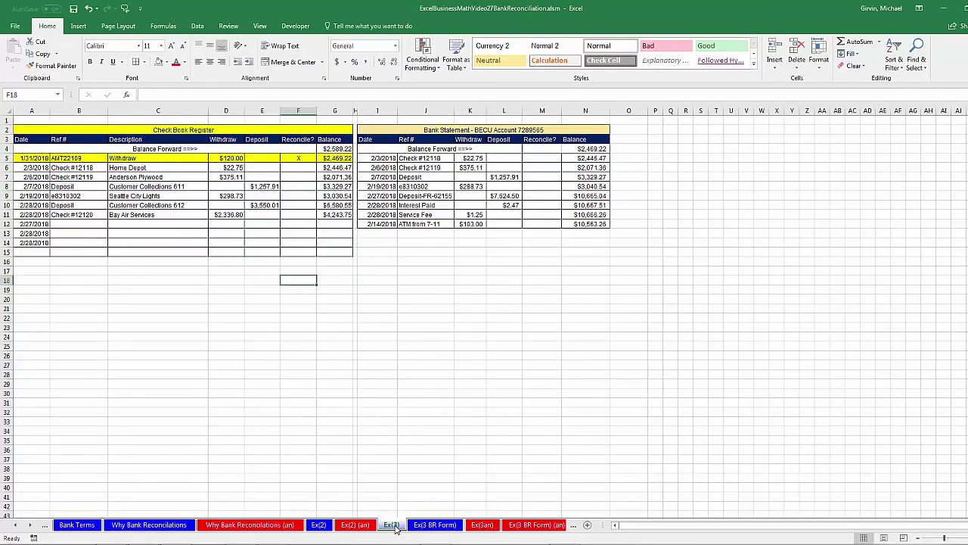
{"action": "left_click", "coordinate": [428, 525]}
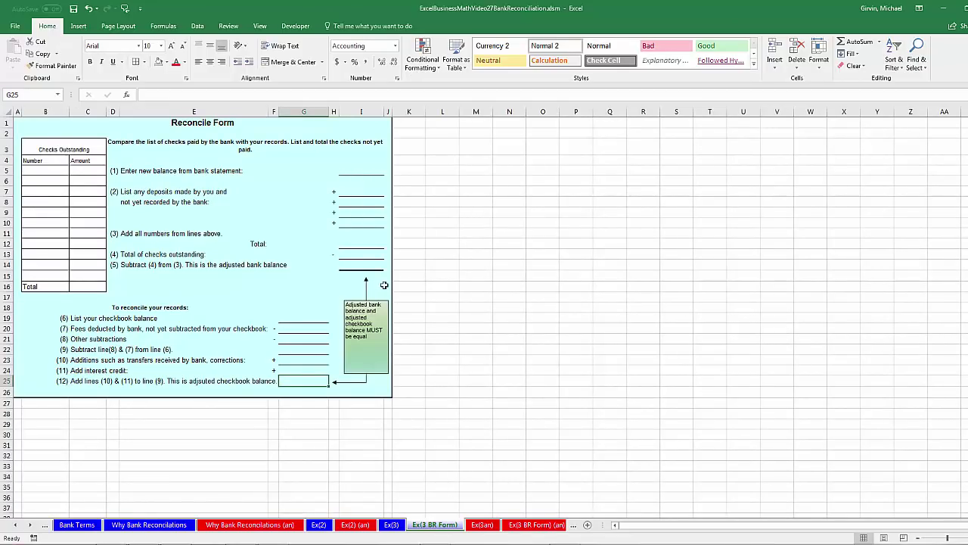
{"action": "left_click", "coordinate": [391, 525]}
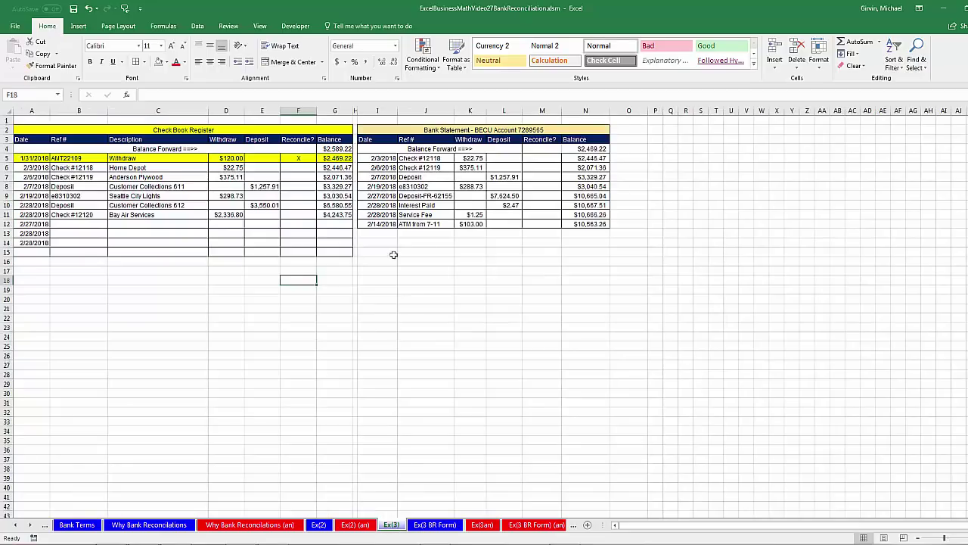
{"action": "left_click", "coordinate": [431, 525]}
{"action": "left_click", "coordinate": [392, 525]}
{"action": "left_click", "coordinate": [429, 527]}
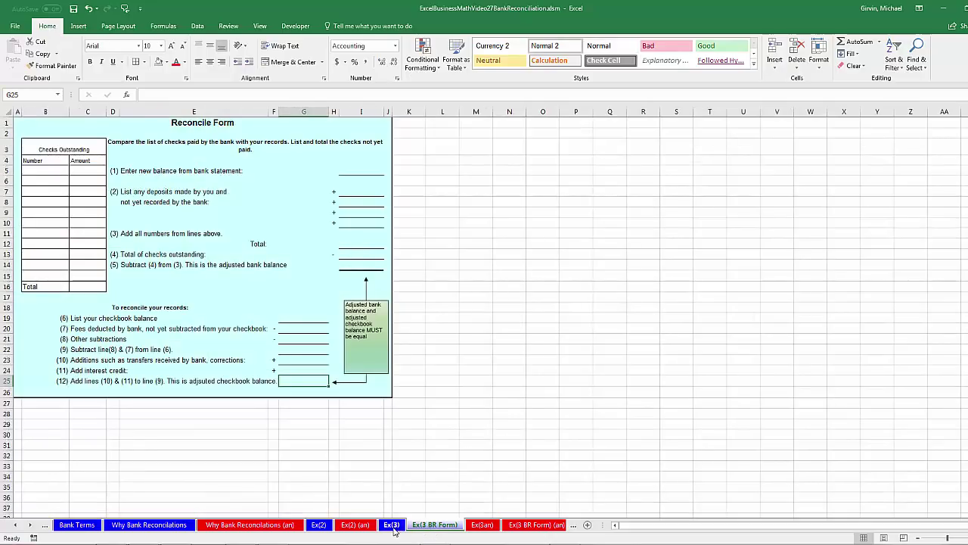
{"action": "left_click", "coordinate": [391, 525]}
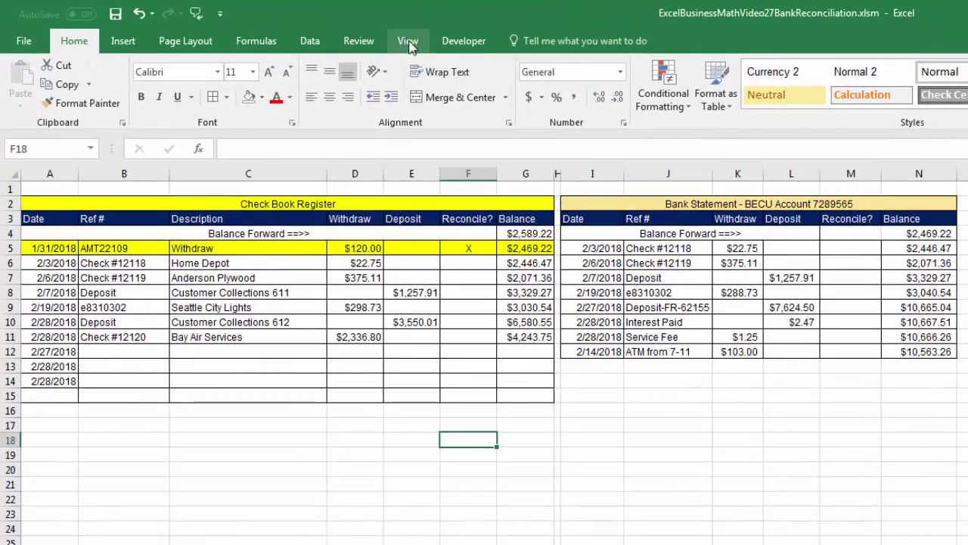
Open a second window of the bank reconciliation workbook.
{"action": "left_click", "coordinate": [409, 42]}
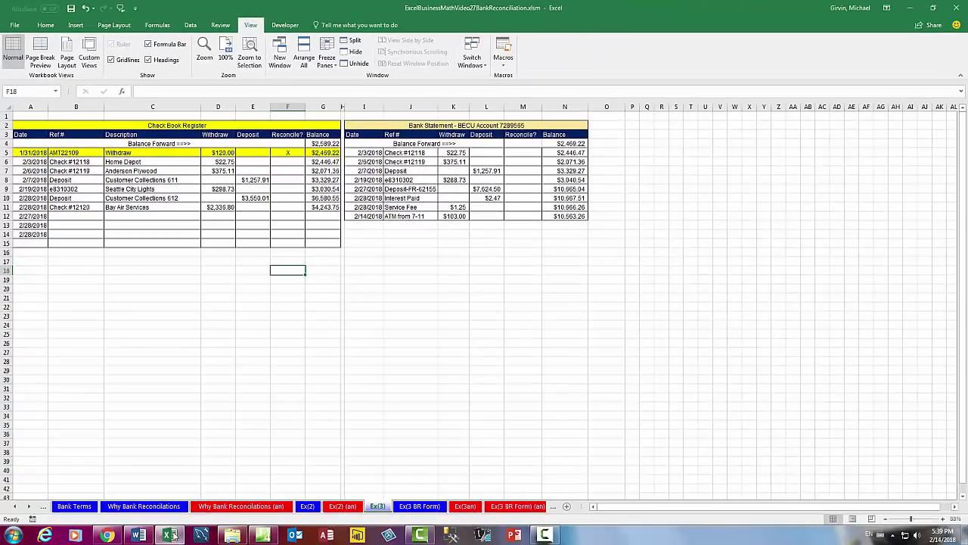
{"action": "mouse_move", "coordinate": [174, 535]}
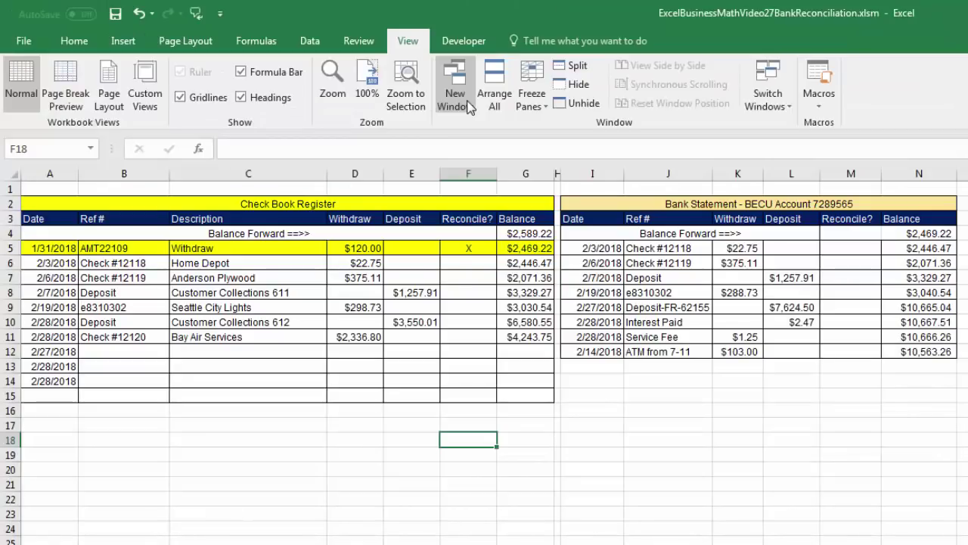
{"action": "left_click", "coordinate": [463, 102]}
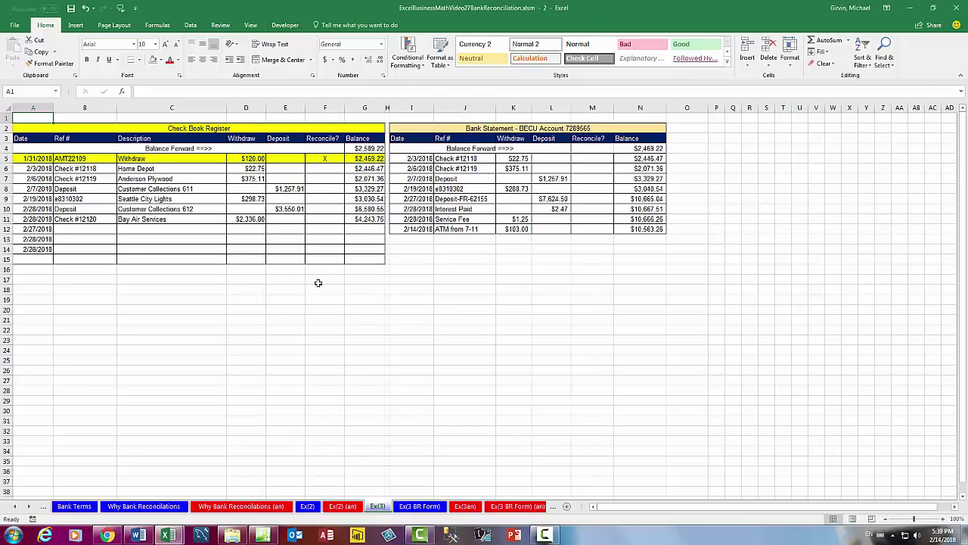
Arrange the two windows of the bank reconciliation workbook side by side with the Vertical option.
{"action": "mouse_move", "coordinate": [176, 535]}
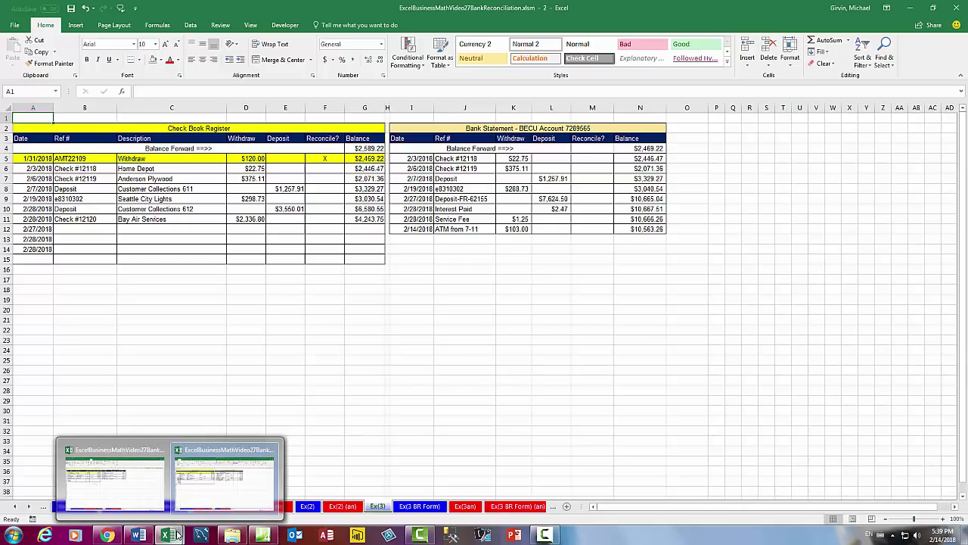
{"action": "left_click", "coordinate": [136, 481]}
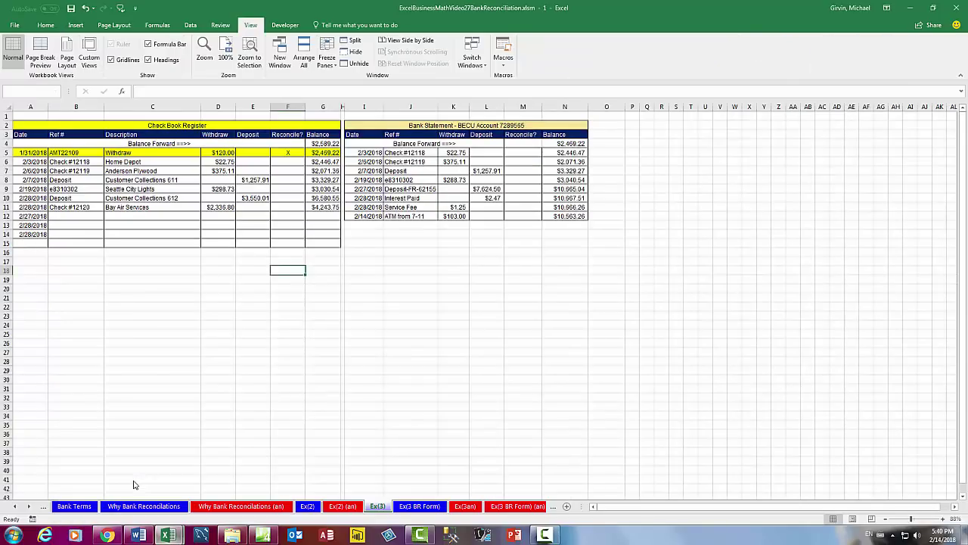
{"action": "left_click", "coordinate": [227, 490]}
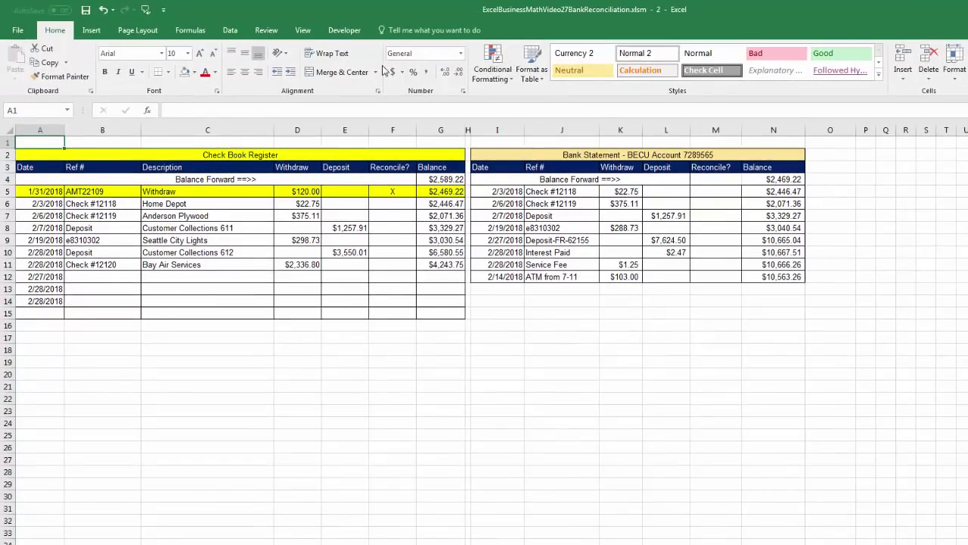
{"action": "left_click", "coordinate": [304, 30]}
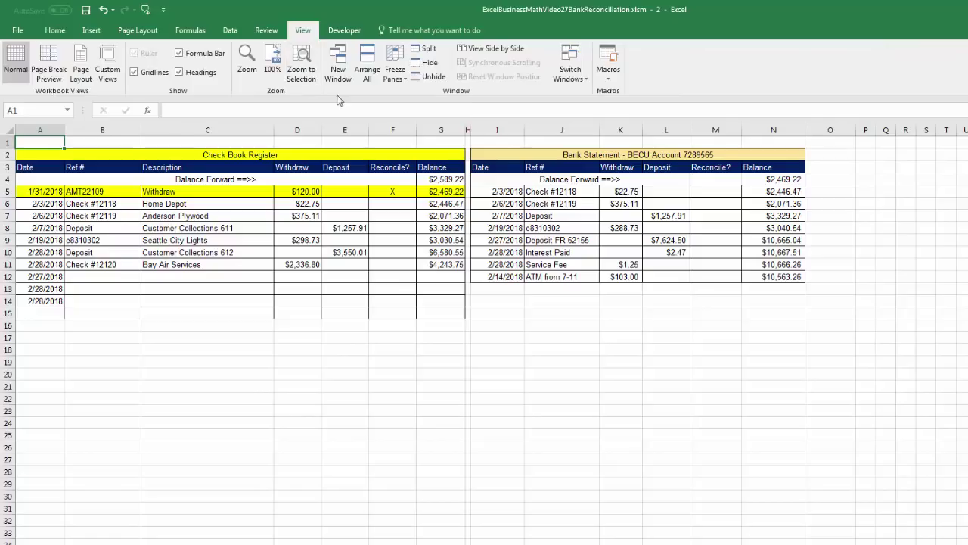
{"action": "left_click", "coordinate": [371, 68]}
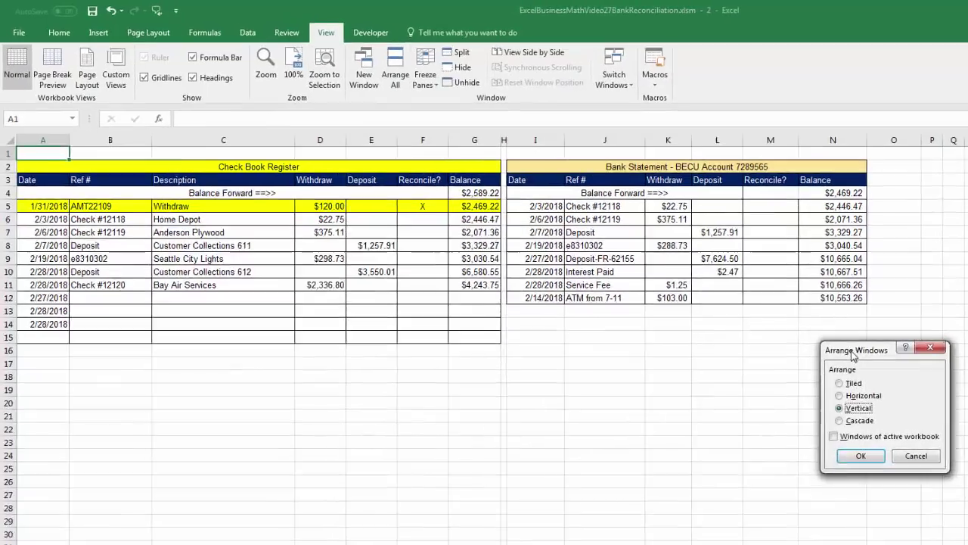
{"action": "left_click_drag", "start_coordinate": [787, 322], "coordinate": [512, 228]}
{"action": "left_click_drag", "start_coordinate": [673, 302], "coordinate": [607, 278]}
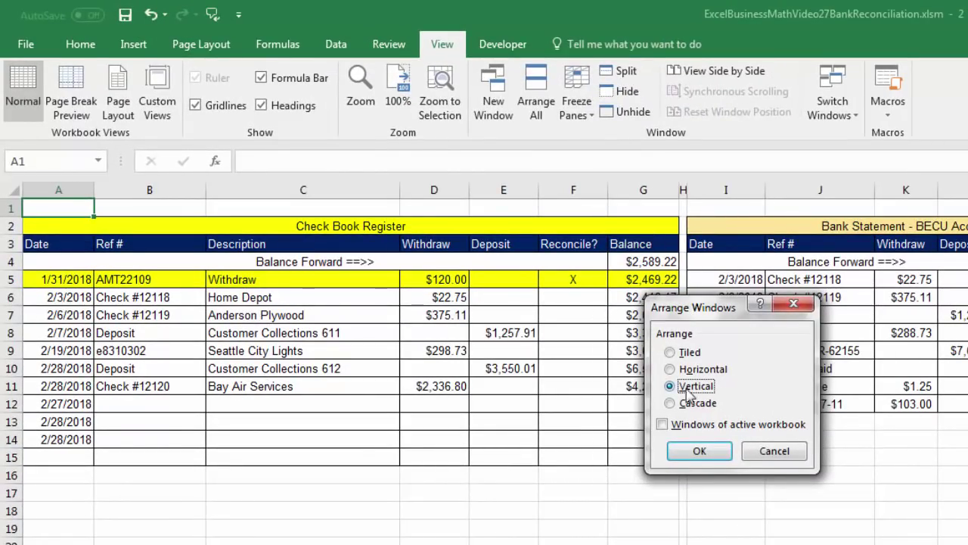
{"action": "left_click", "coordinate": [703, 452]}
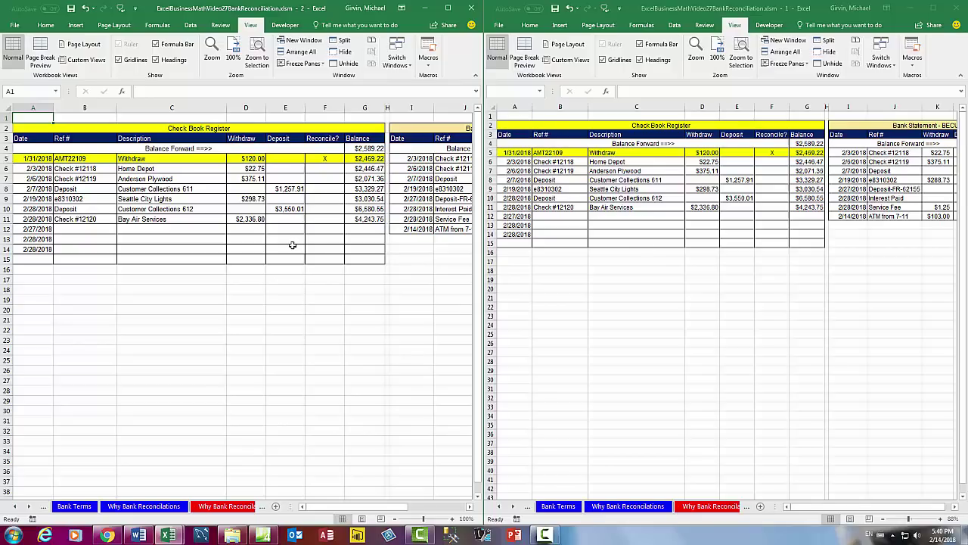
Bring the Ex(3) and Ex(3 BR Form) sheet tabs into view in both workbook windows.
{"action": "left_click", "coordinate": [31, 512]}
{"action": "left_click", "coordinate": [30, 511]}
{"action": "left_click", "coordinate": [31, 512]}
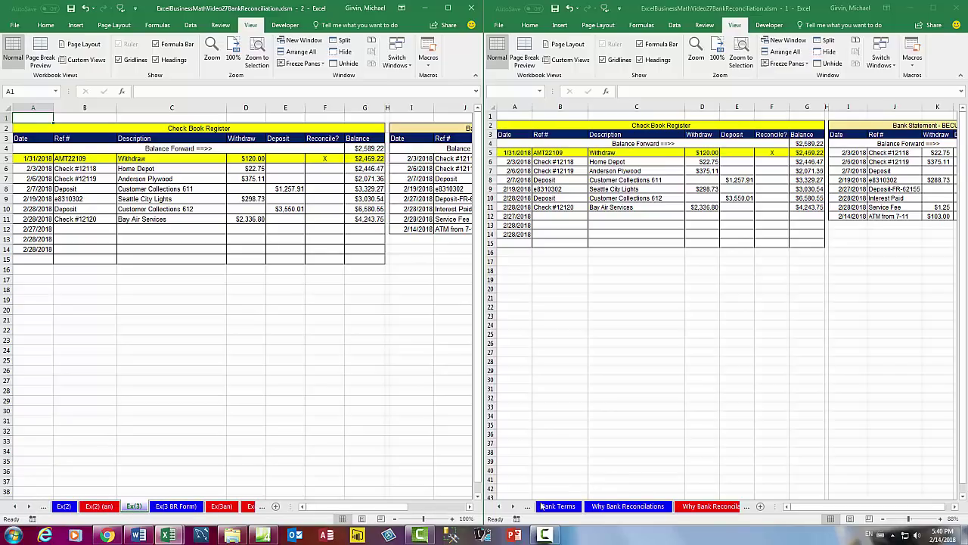
{"action": "left_click", "coordinate": [513, 511]}
{"action": "left_click", "coordinate": [512, 511]}
{"action": "left_click", "coordinate": [513, 511]}
{"action": "left_click", "coordinate": [513, 511]}
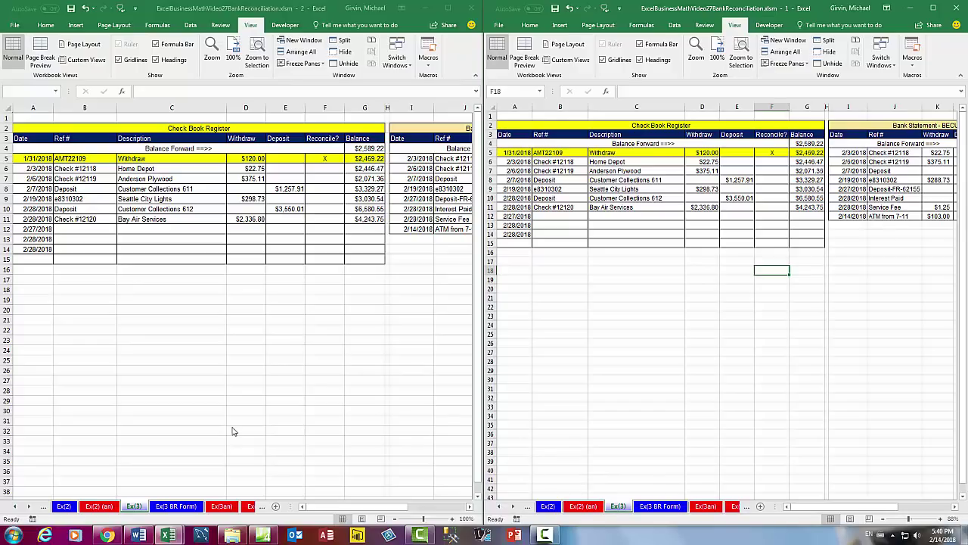
Enter the test word Sheet in G17 of Ex(3) in window 2 to check the link between windows, and clear it.
{"action": "left_click", "coordinate": [364, 280]}
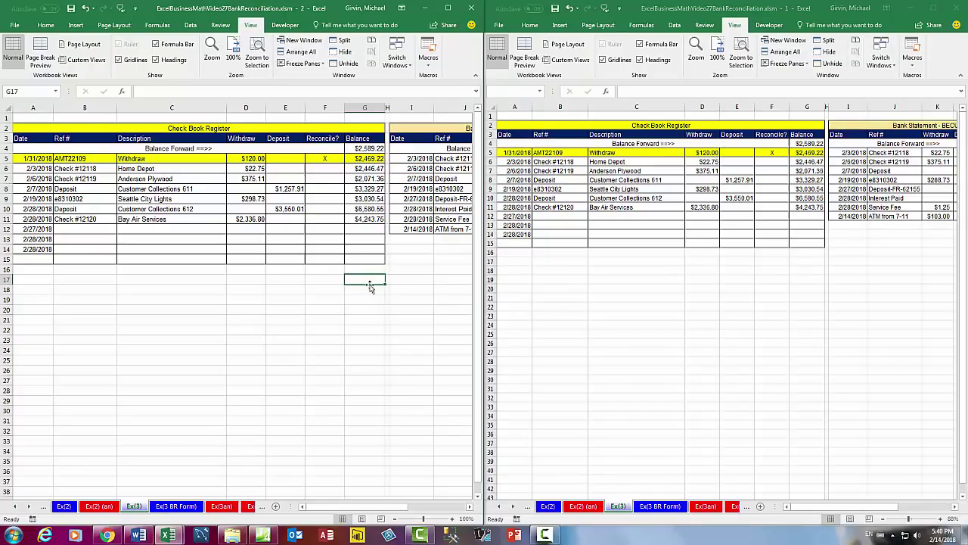
{"action": "type", "text": "Sheet"}
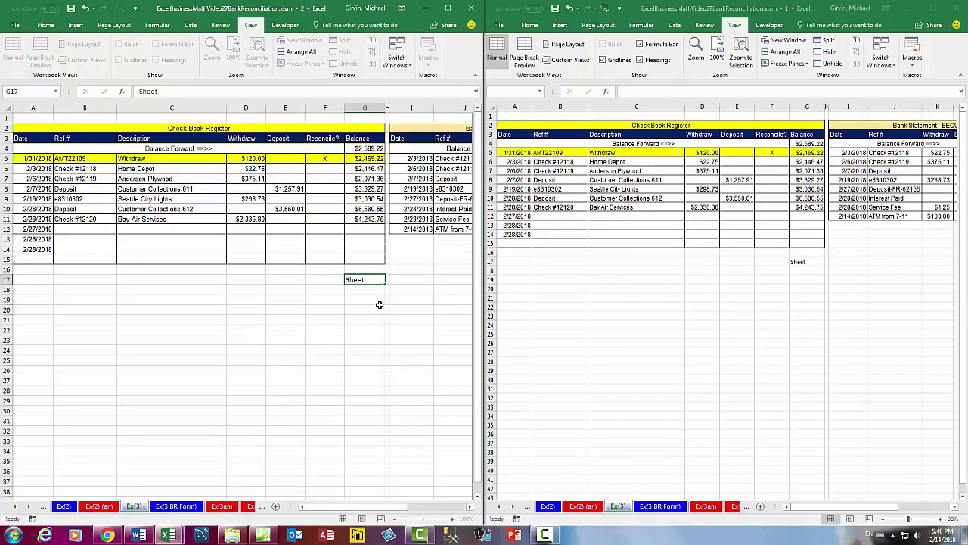
{"action": "key", "text": "Return"}
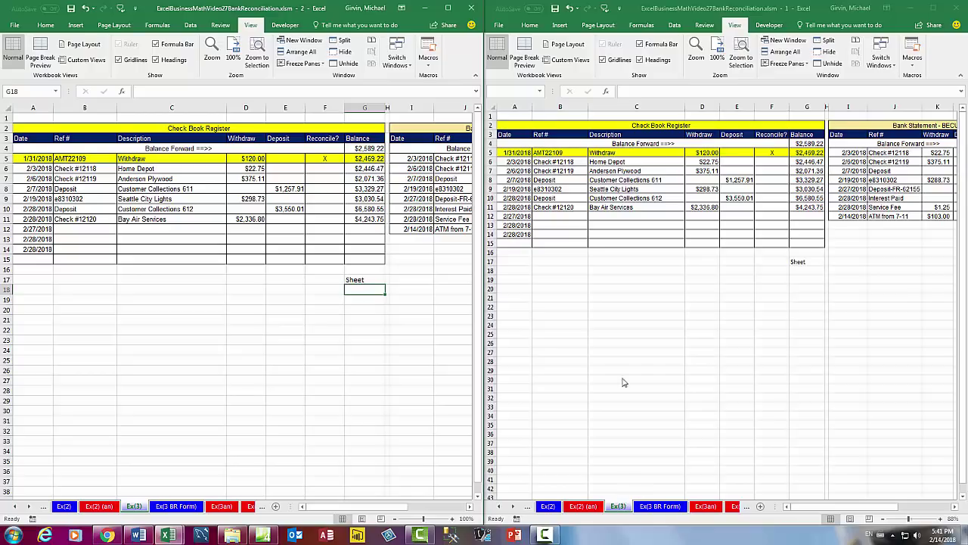
{"action": "left_click", "coordinate": [361, 279]}
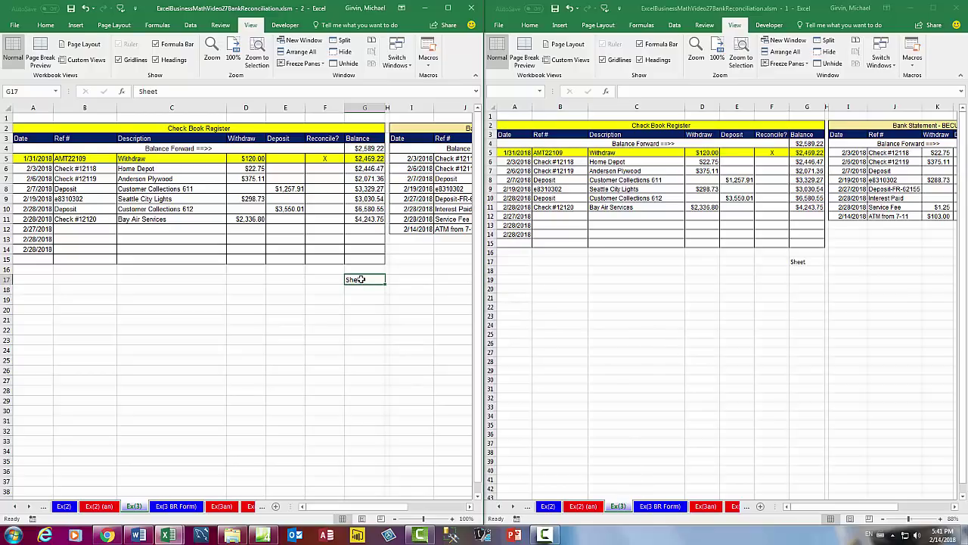
{"action": "key", "text": "Delete"}
Display Ex(3 BR Form) in workbook window 1 and resize both windows so window 2 has more room for the Ex(3) register and bank statement.
{"action": "left_click", "coordinate": [659, 506]}
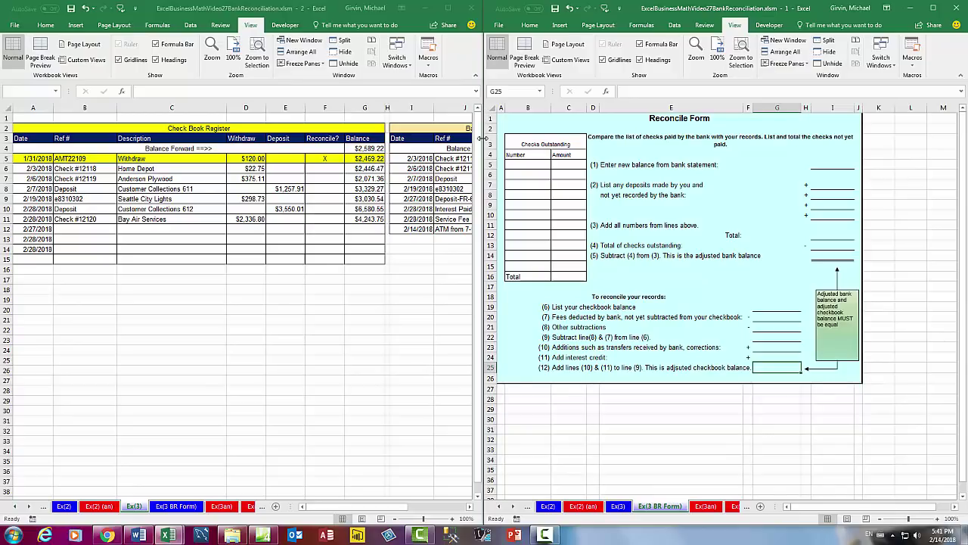
{"action": "left_click_drag", "start_coordinate": [481, 138], "coordinate": [581, 143]}
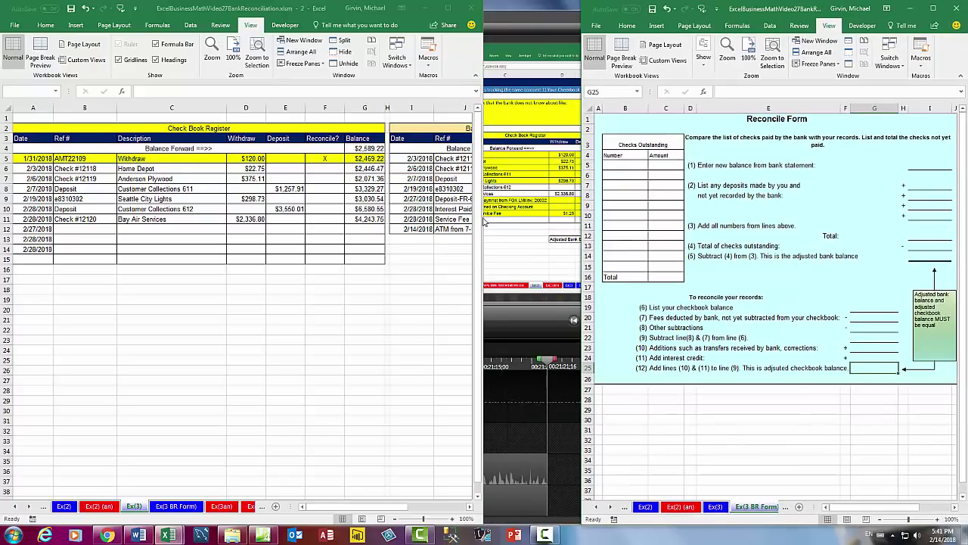
{"action": "left_click", "coordinate": [483, 252]}
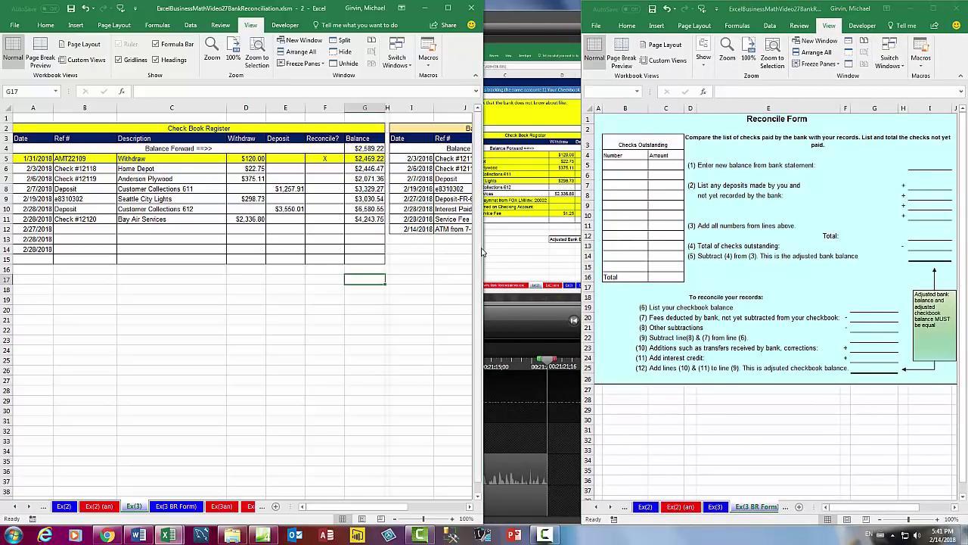
{"action": "left_click_drag", "start_coordinate": [485, 246], "coordinate": [592, 246]}
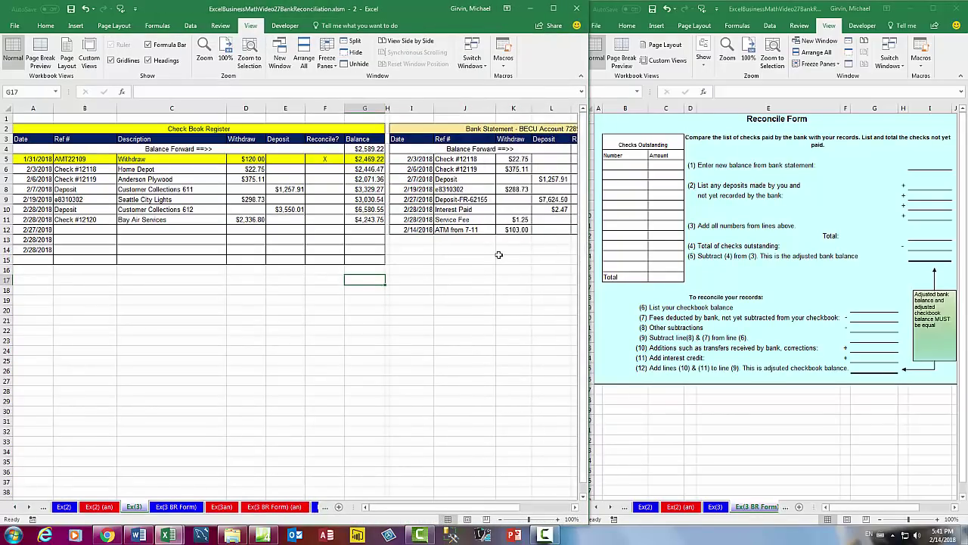
{"action": "left_click", "coordinate": [499, 255]}
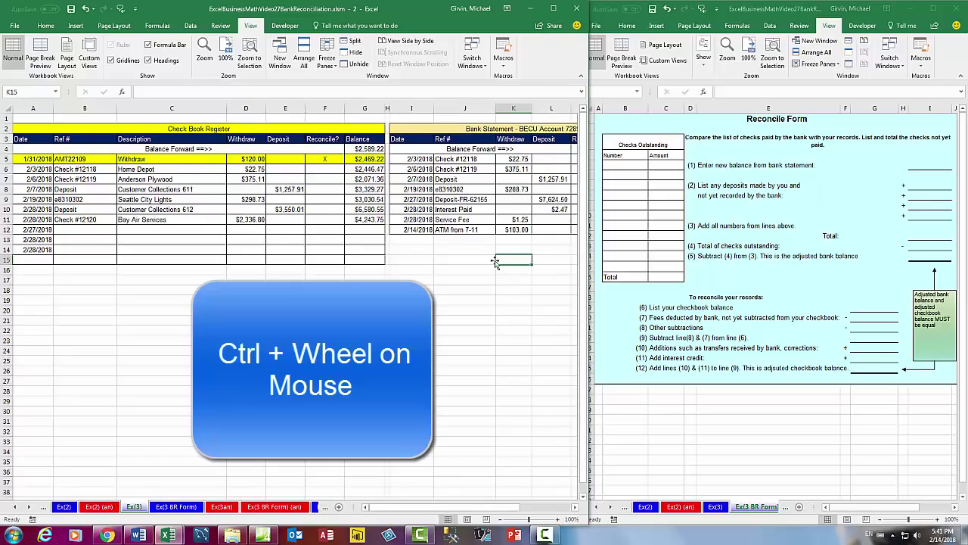
{"action": "scroll", "coordinate": [495, 262], "scroll_direction": "down", "scroll_amount": 1}
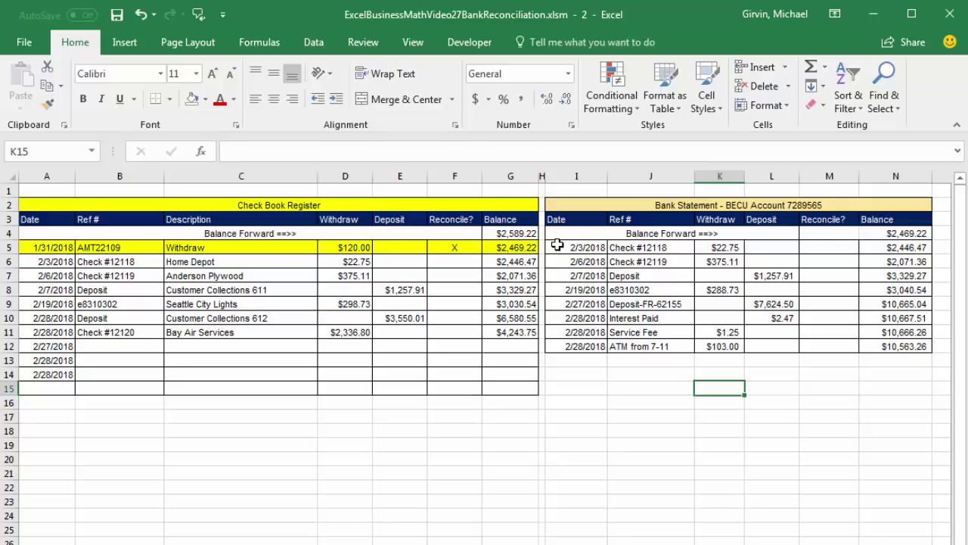
Mark the 2/3/2018 Home Depot check as reconciled with X in bank statement cell M5 and register cell F6.
{"action": "left_click", "coordinate": [825, 247]}
{"action": "left_click", "coordinate": [867, 247]}
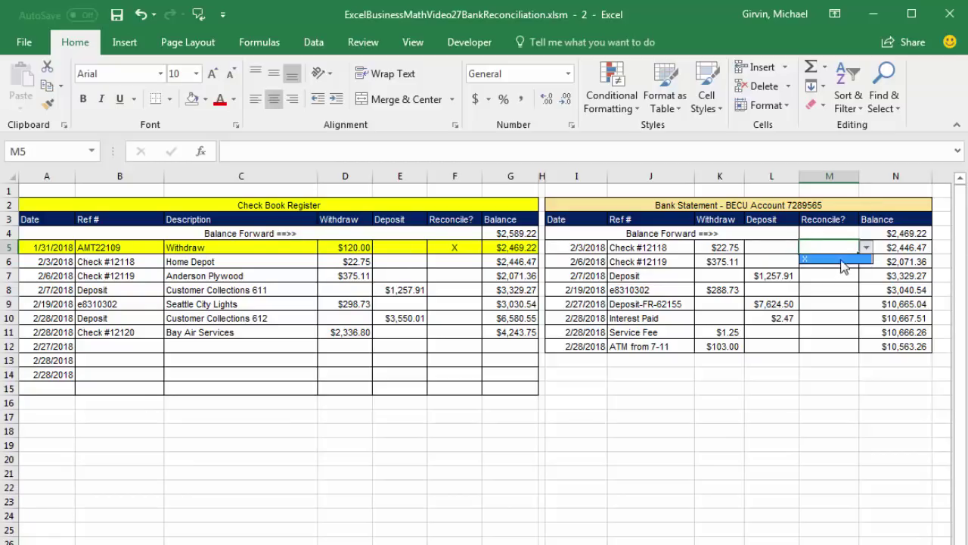
{"action": "left_click", "coordinate": [838, 263]}
{"action": "left_click", "coordinate": [479, 261]}
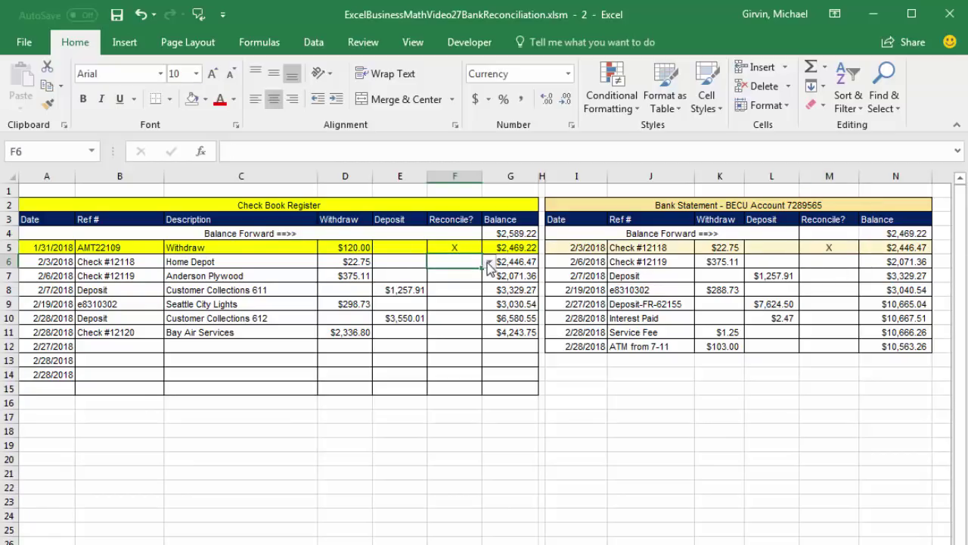
{"action": "left_click", "coordinate": [489, 261]}
{"action": "left_click", "coordinate": [469, 277]}
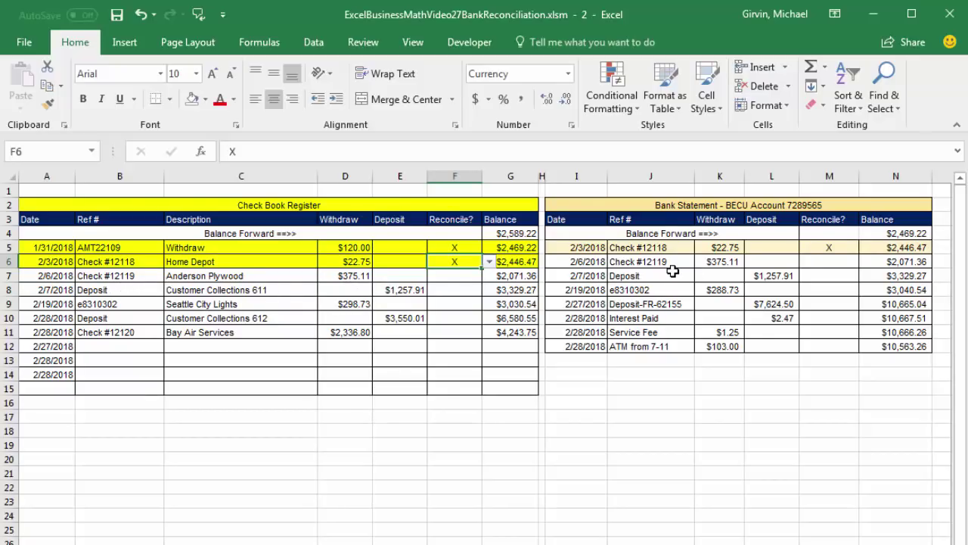
Mark the 2/6/2018 Anderson Plywood check as reconciled with X in bank statement cell M6 and register cell F7.
{"action": "left_click", "coordinate": [817, 262]}
{"action": "left_click", "coordinate": [865, 261]}
{"action": "left_click", "coordinate": [824, 275]}
{"action": "left_click", "coordinate": [454, 275]}
{"action": "left_click", "coordinate": [490, 275]}
{"action": "left_click", "coordinate": [459, 290]}
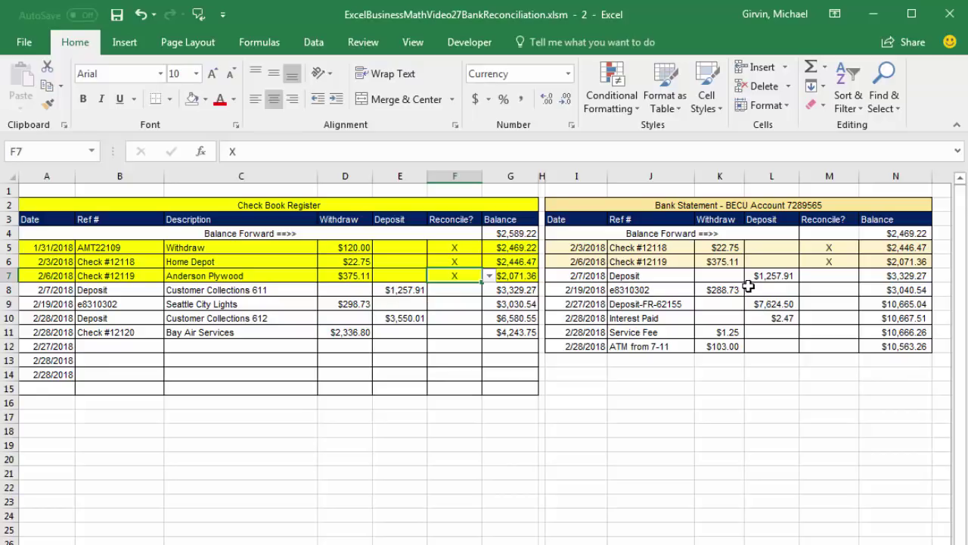
Mark the 2/7/2018 Customer Collections 611 deposit as reconciled with X in bank statement cell M7 and register cell F8.
{"action": "left_click", "coordinate": [830, 277]}
{"action": "left_click", "coordinate": [866, 276]}
{"action": "left_click", "coordinate": [826, 290]}
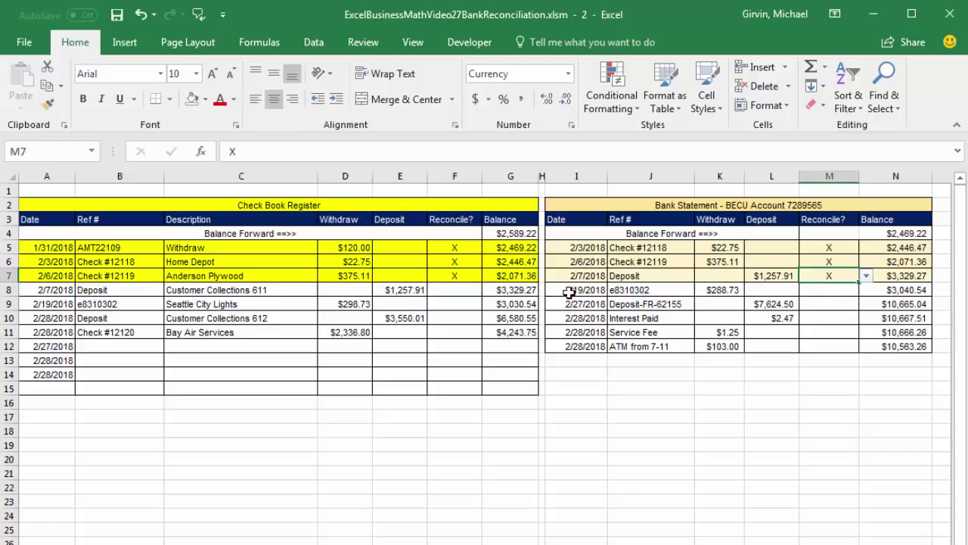
{"action": "left_click", "coordinate": [450, 291]}
{"action": "left_click", "coordinate": [489, 289]}
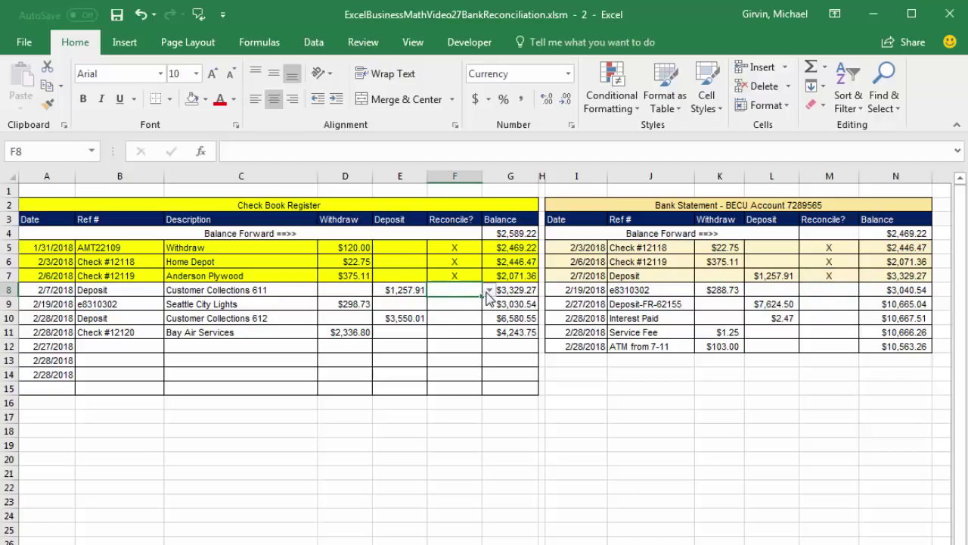
{"action": "left_click", "coordinate": [468, 302]}
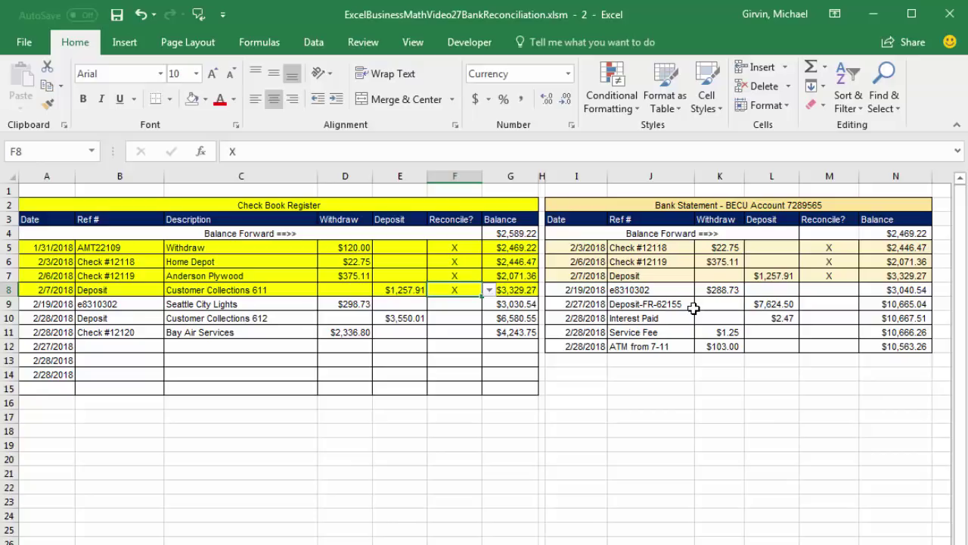
Compare the two e8310302 withdrawals, then note the Seattle City Lights discrepancy below the register with =B9 in B17 and =C9 in C17.
{"action": "left_click", "coordinate": [715, 294]}
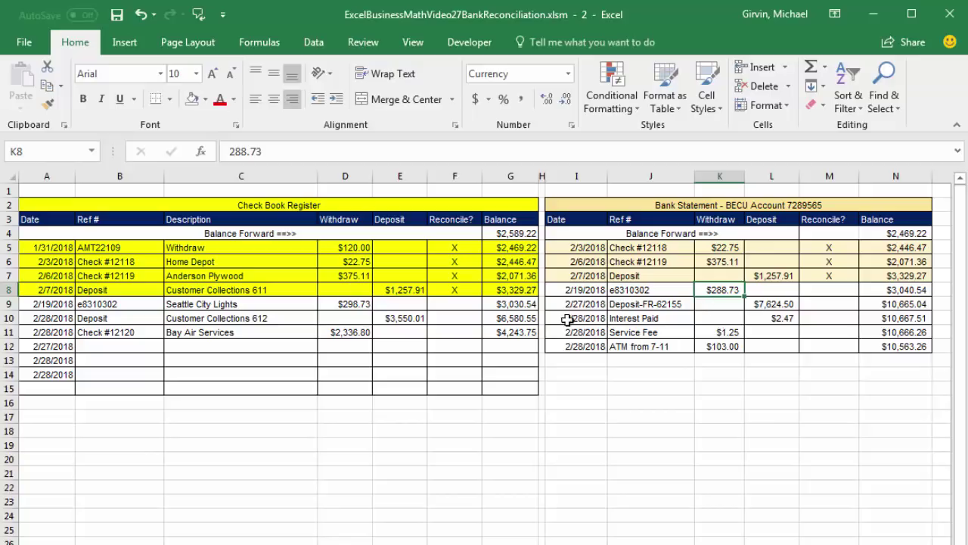
{"action": "left_click", "coordinate": [353, 308]}
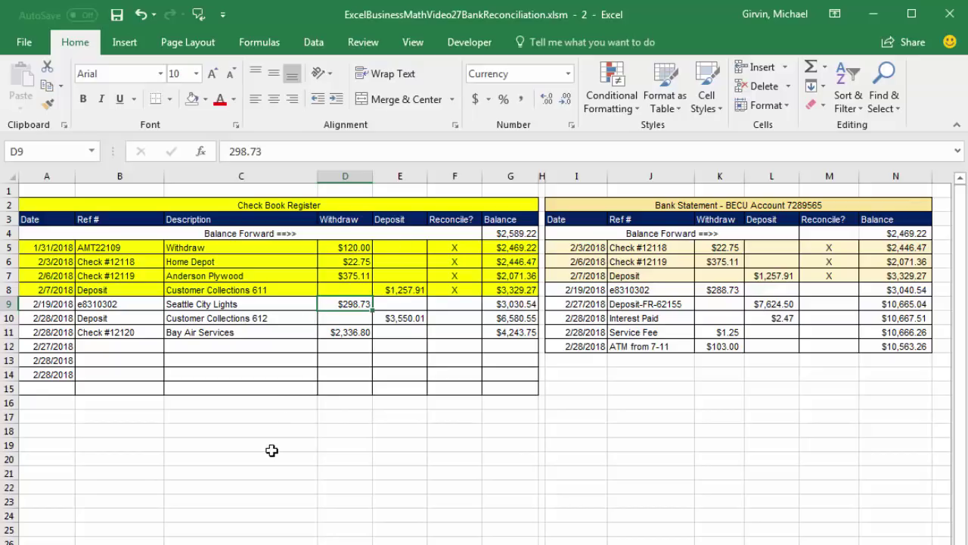
{"action": "left_click", "coordinate": [143, 418]}
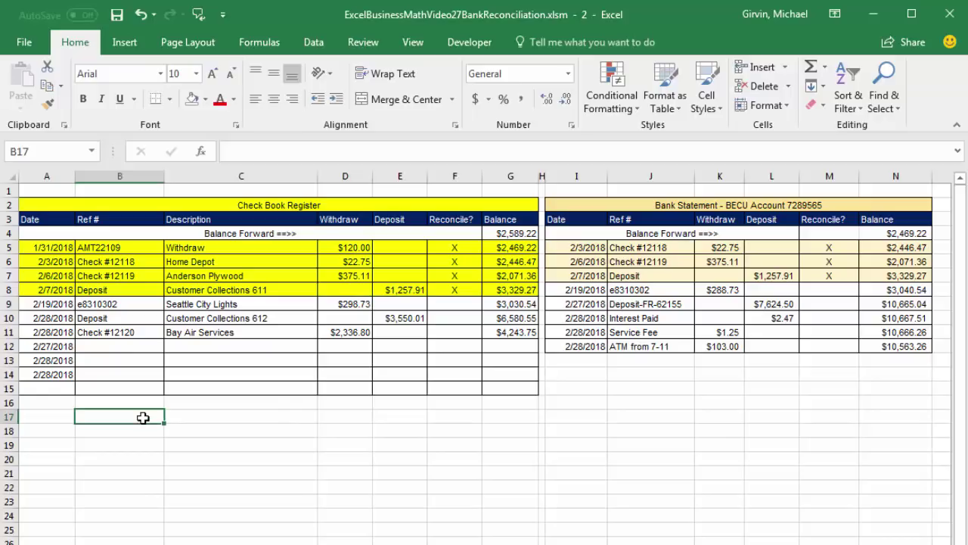
{"action": "type", "text": "="}
{"action": "left_click", "coordinate": [125, 304]}
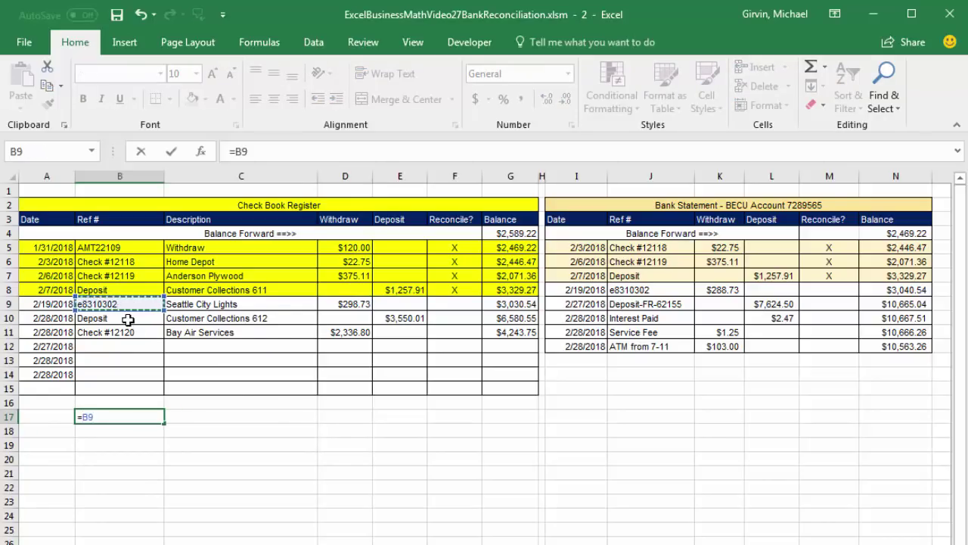
{"action": "key", "text": "Tab"}
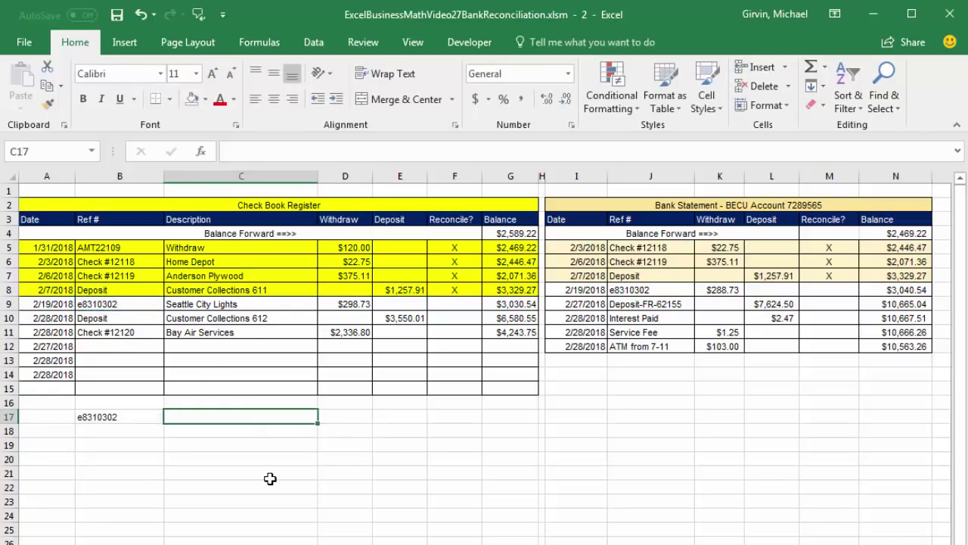
{"action": "type", "text": "="}
{"action": "left_click", "coordinate": [243, 304]}
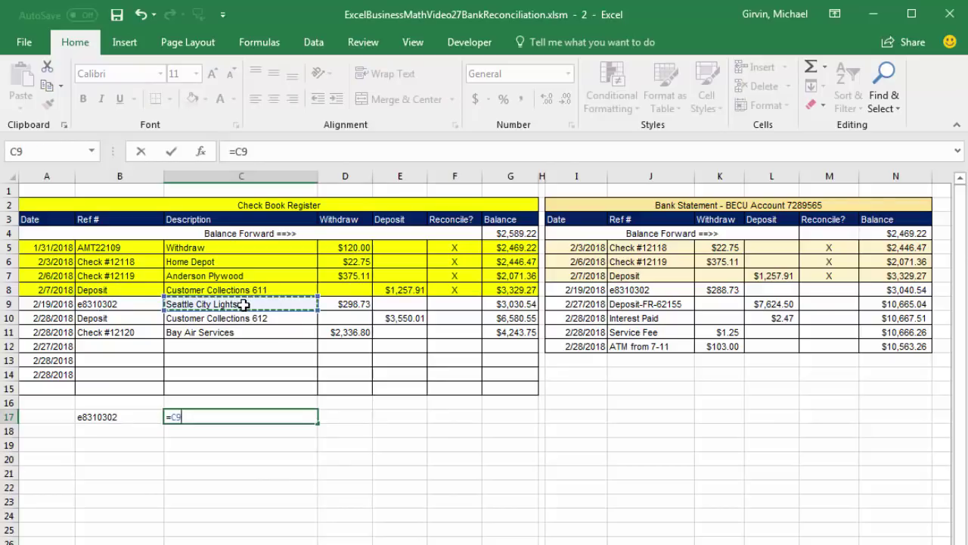
{"action": "key", "text": "Tab"}
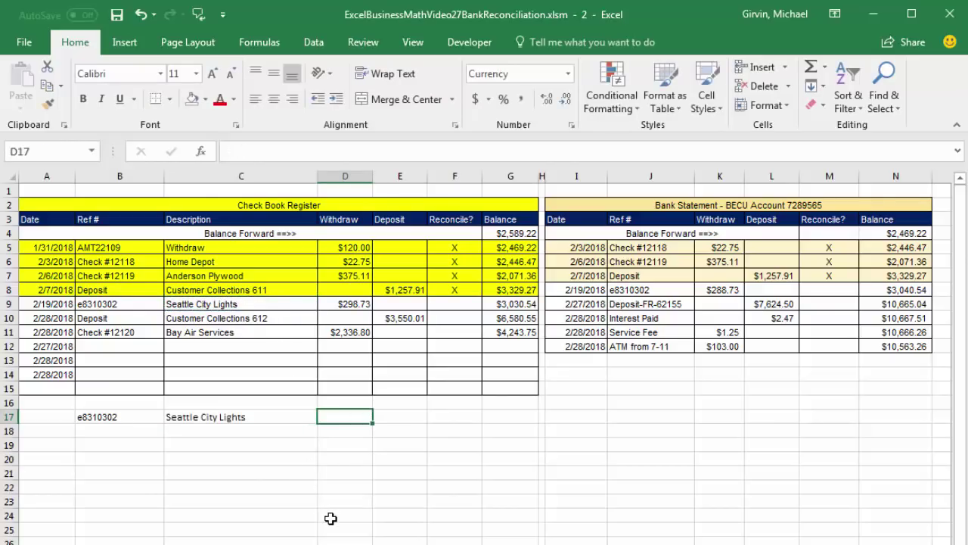
Calculate the difference between the register and bank withdrawals for Seattle City Lights in D17 with =D9-K8.
{"action": "type", "text": "="}
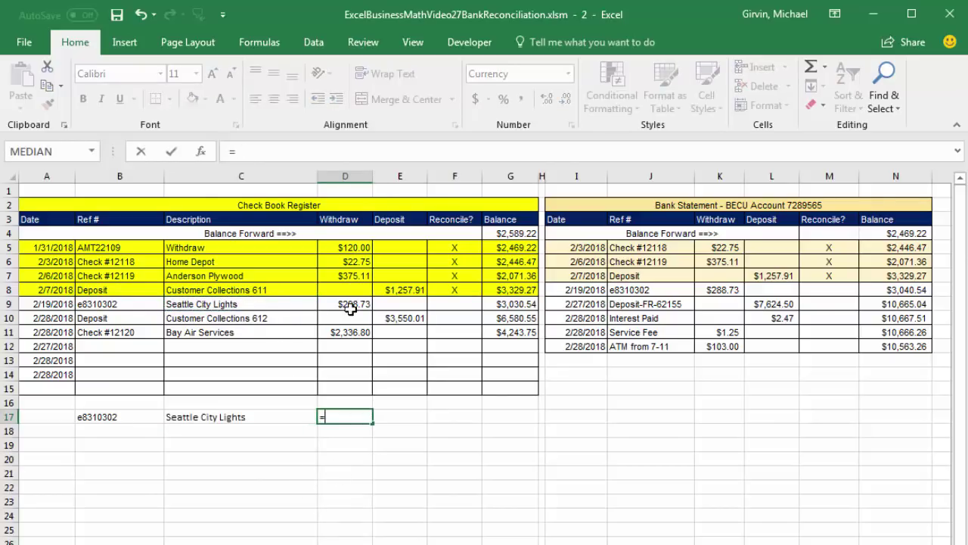
{"action": "left_click", "coordinate": [345, 304]}
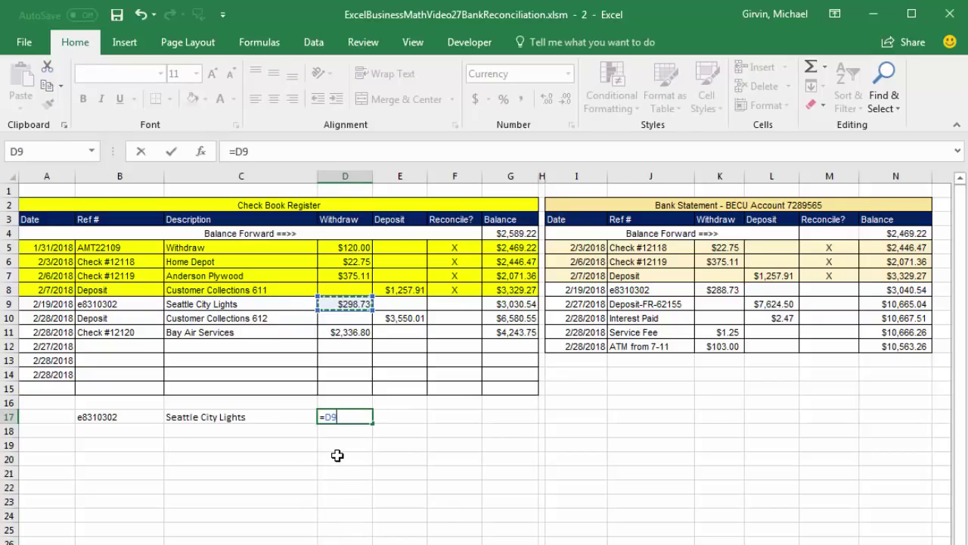
{"action": "type", "text": "-"}
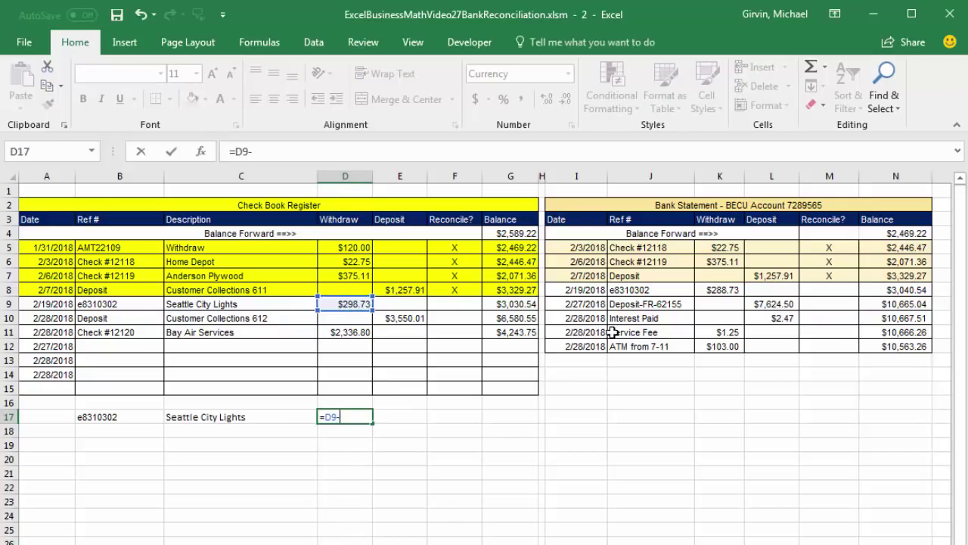
{"action": "left_click", "coordinate": [714, 289]}
{"action": "key", "text": "ctrl+Return"}
{"action": "key", "text": "Return"}
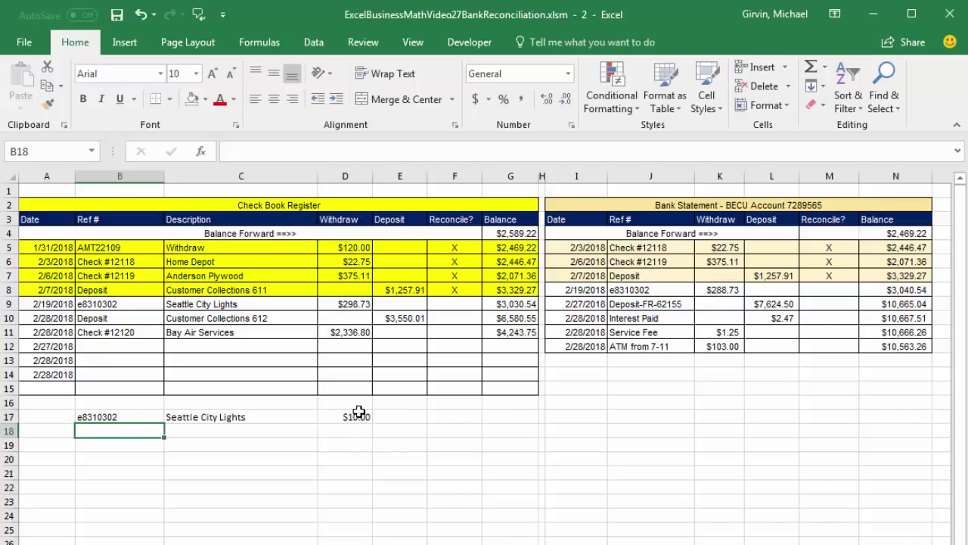
Insert a row above the Seattle City Lights note and label its amount "Add back in" in D17.
{"action": "left_click", "coordinate": [114, 416]}
{"action": "key", "text": "alt+i"}
{"action": "key", "text": "r"}
{"action": "left_click", "coordinate": [346, 421]}
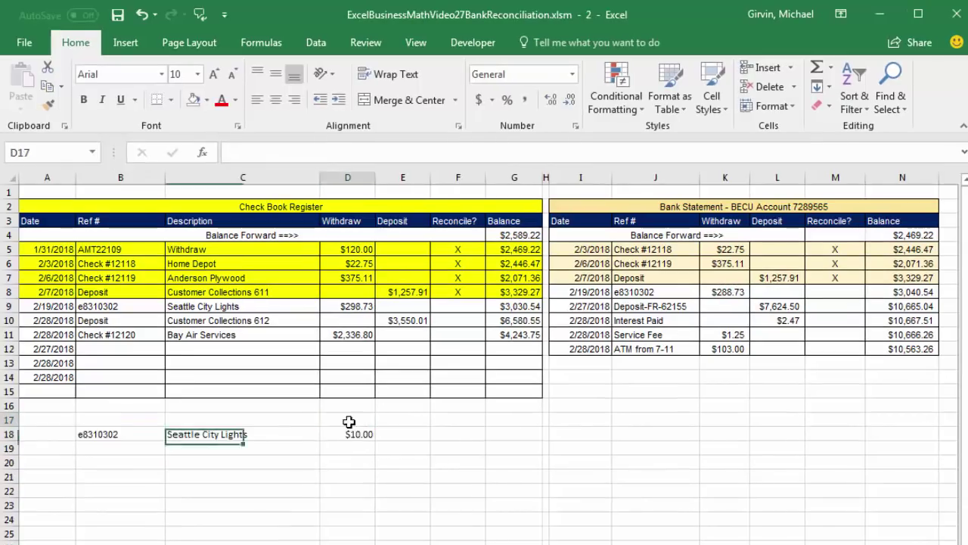
{"action": "type", "text": "Add back in"}
{"action": "key", "text": "Return"}
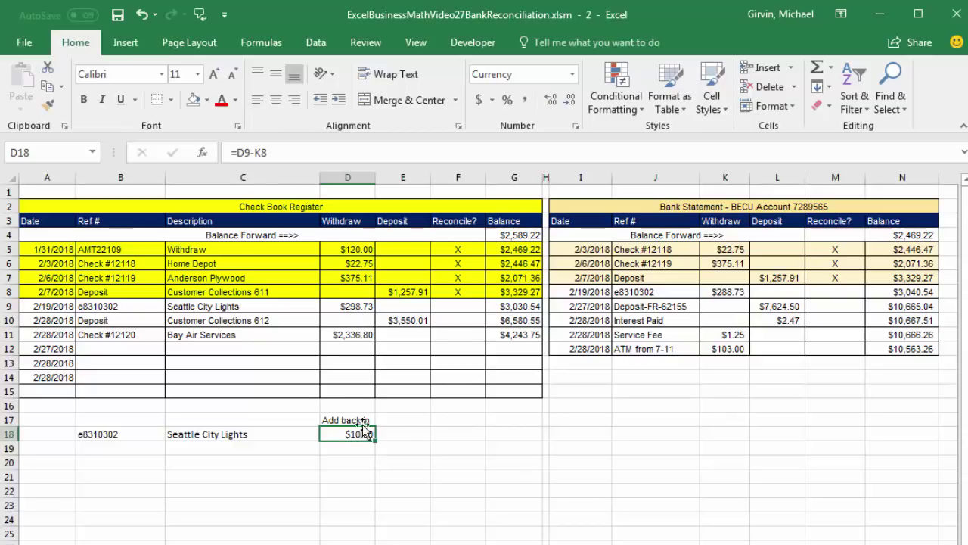
Examine the unmatched bank statement amounts for e8310302, Deposit-FR-62155, Interest Paid, Service Fee and ATM from 7-11.
{"action": "left_click", "coordinate": [722, 292]}
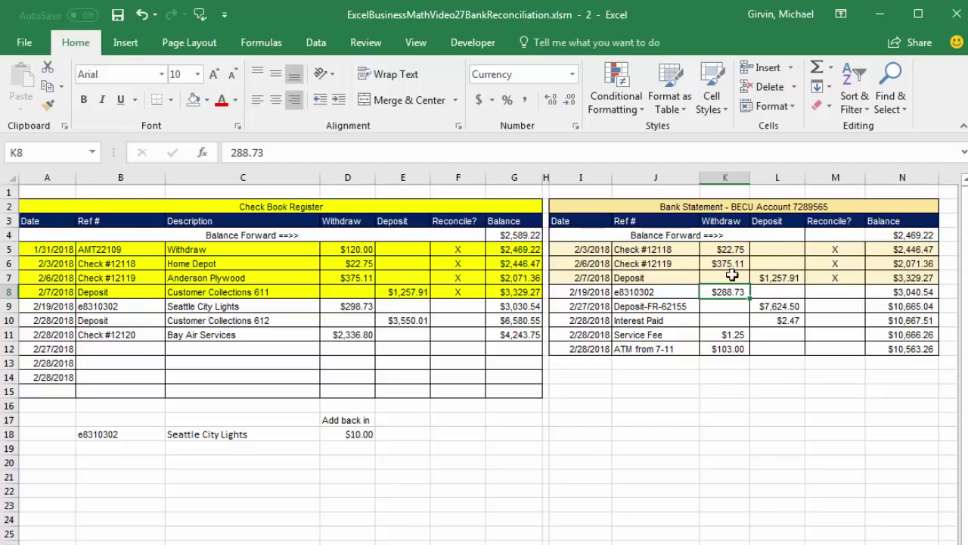
{"action": "left_click", "coordinate": [790, 307]}
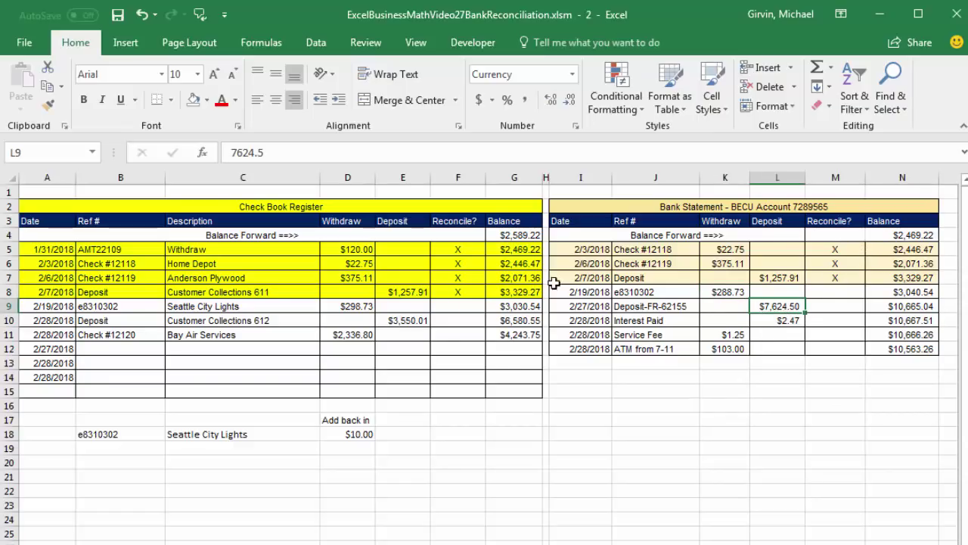
{"action": "left_click", "coordinate": [782, 322]}
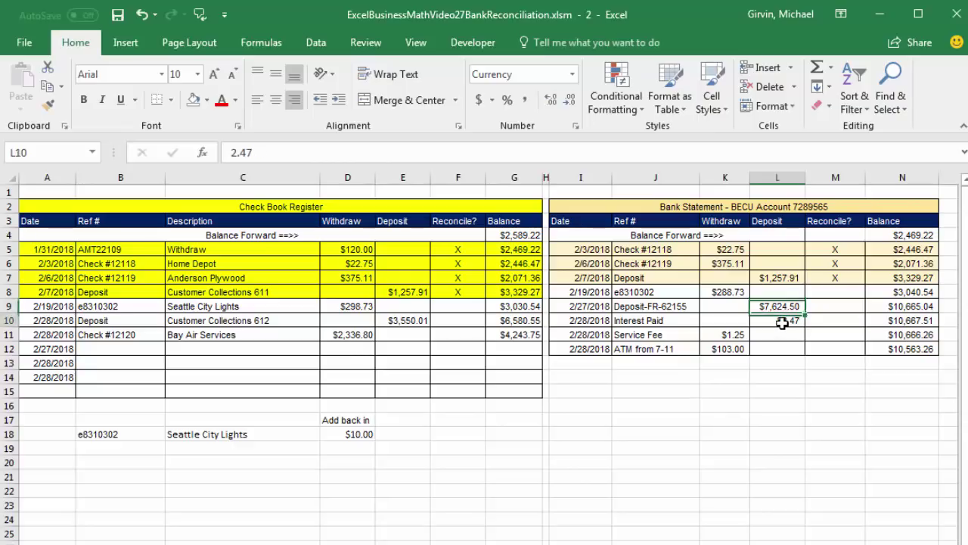
{"action": "left_click", "coordinate": [726, 335]}
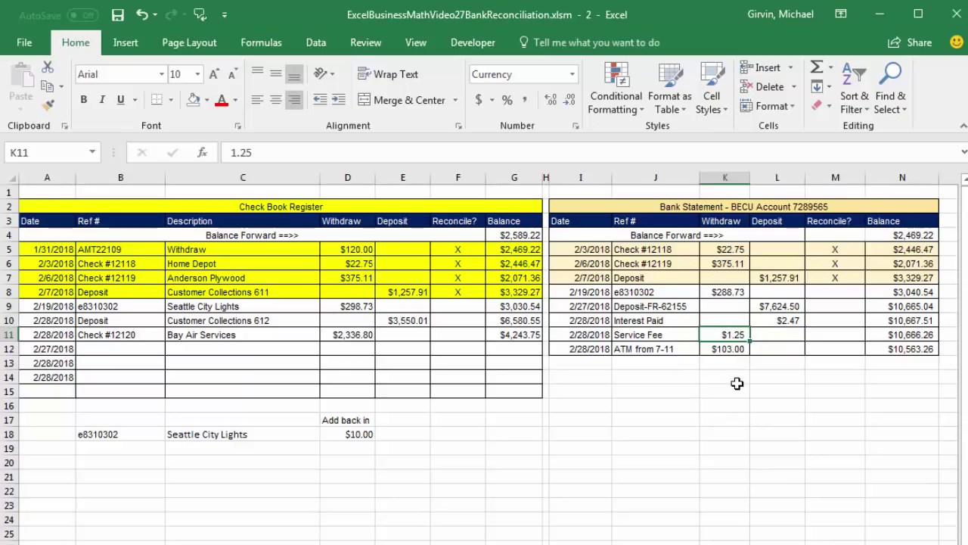
{"action": "left_click", "coordinate": [723, 350]}
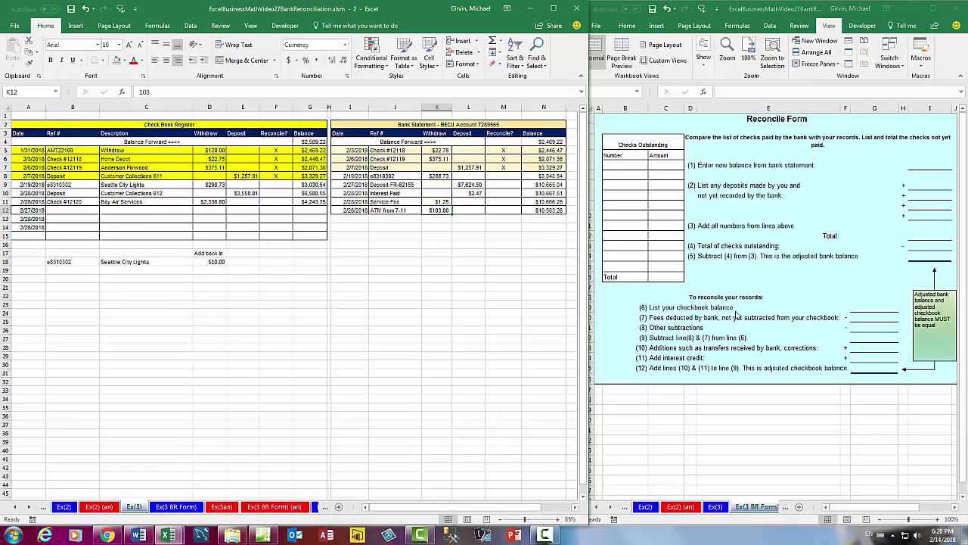
Link line (1) of the Reconcile Form, cell I5, to the ending bank statement balance with ='Ex(3)'!N12.
{"action": "left_click", "coordinate": [926, 168]}
{"action": "left_click", "coordinate": [924, 166]}
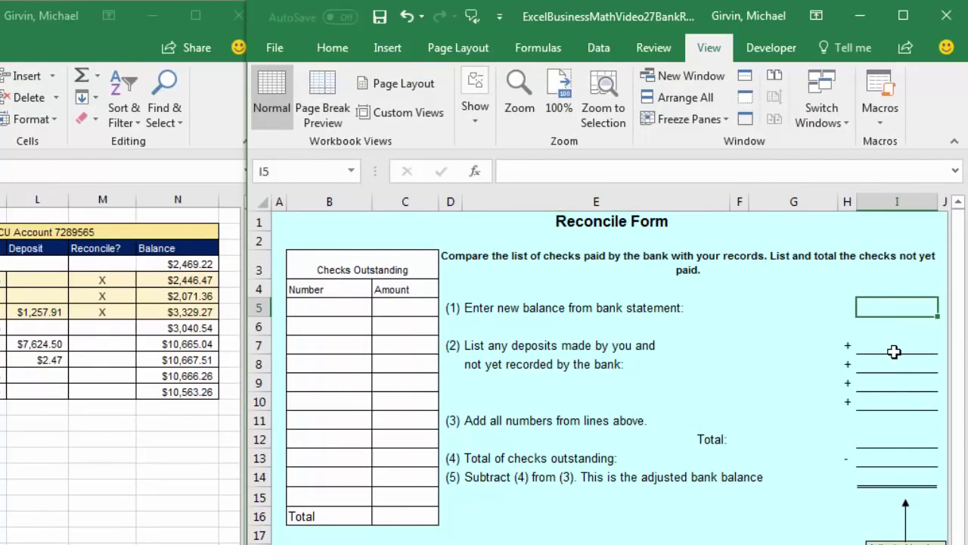
{"action": "type", "text": "="}
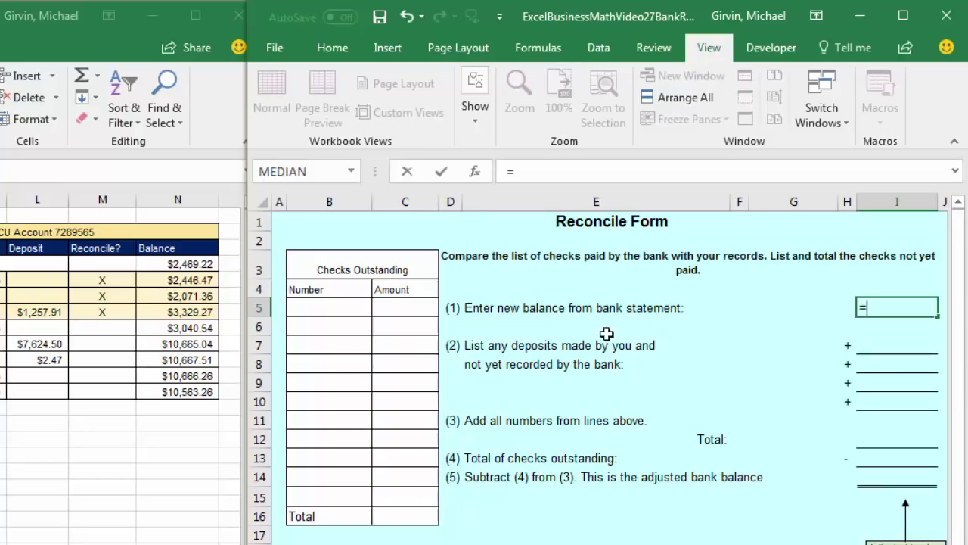
{"action": "left_click", "coordinate": [174, 401]}
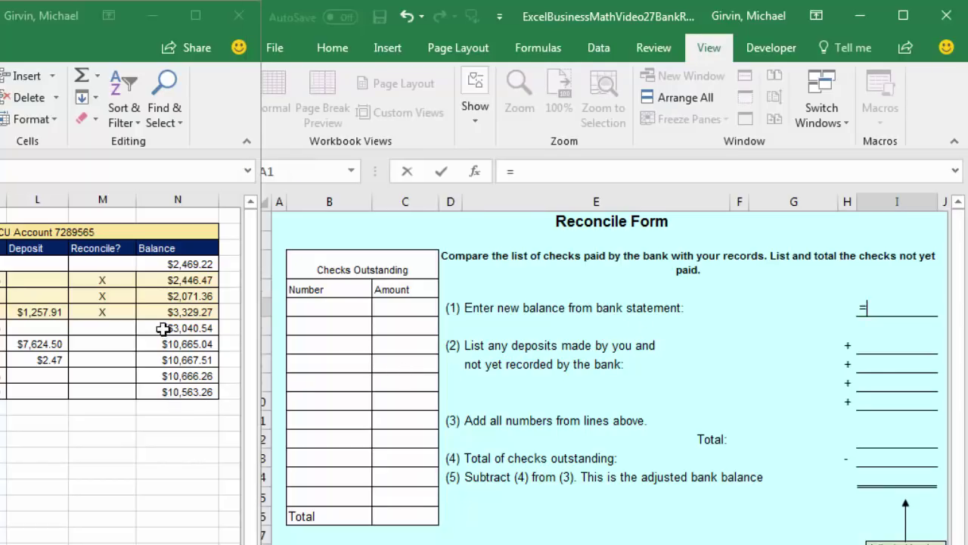
{"action": "left_click", "coordinate": [156, 395]}
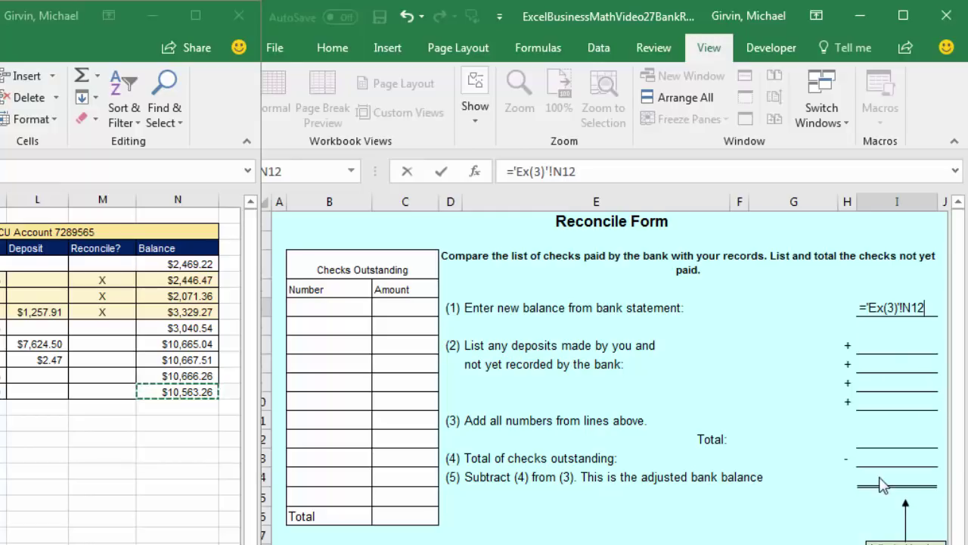
{"action": "key", "text": "Return"}
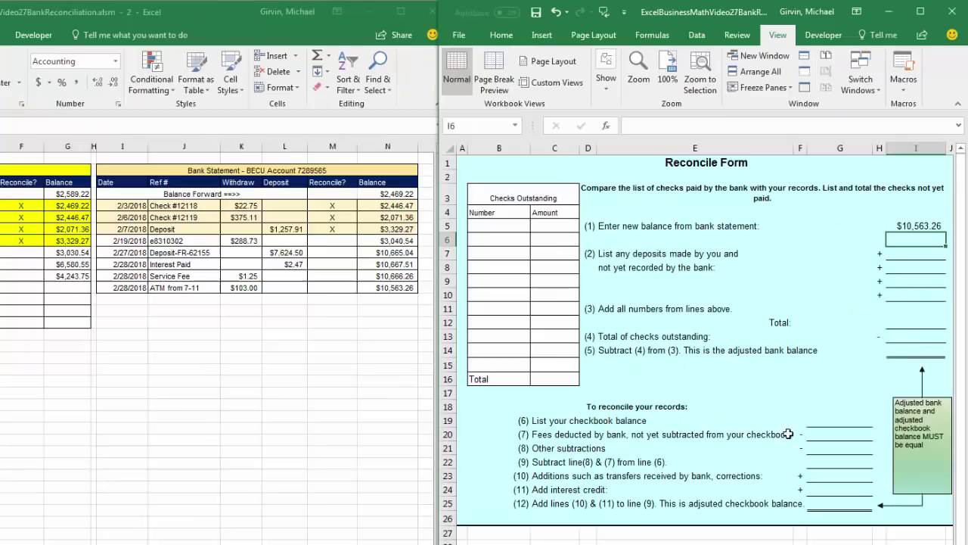
Link line (6), the checkbook balance in G19, to the last register balance with ='Ex(3)'!G11.
{"action": "left_click", "coordinate": [815, 422]}
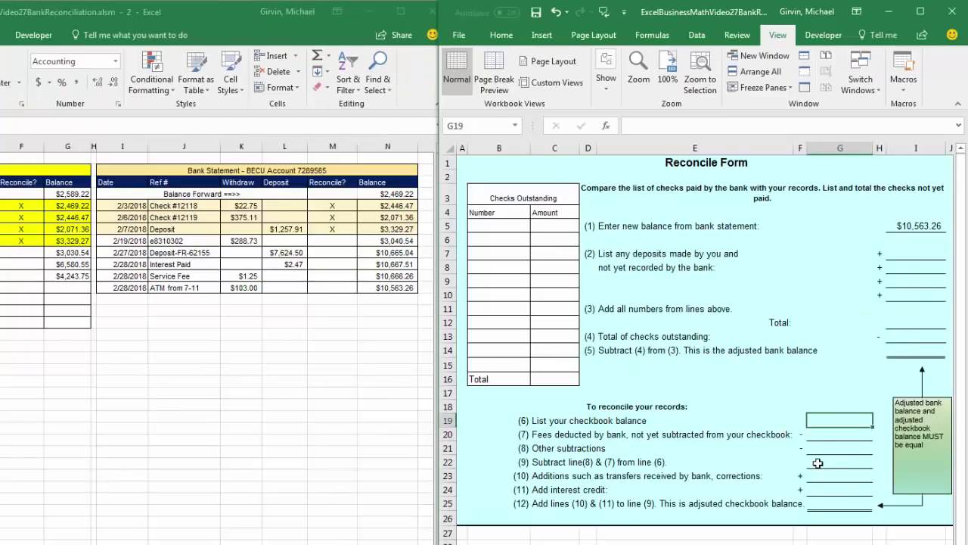
{"action": "type", "text": "="}
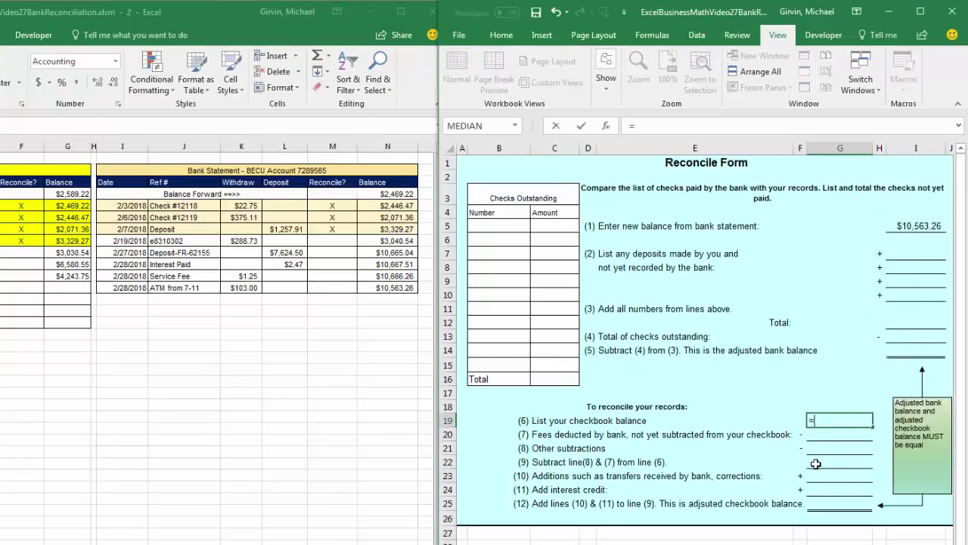
{"action": "left_click", "coordinate": [75, 281]}
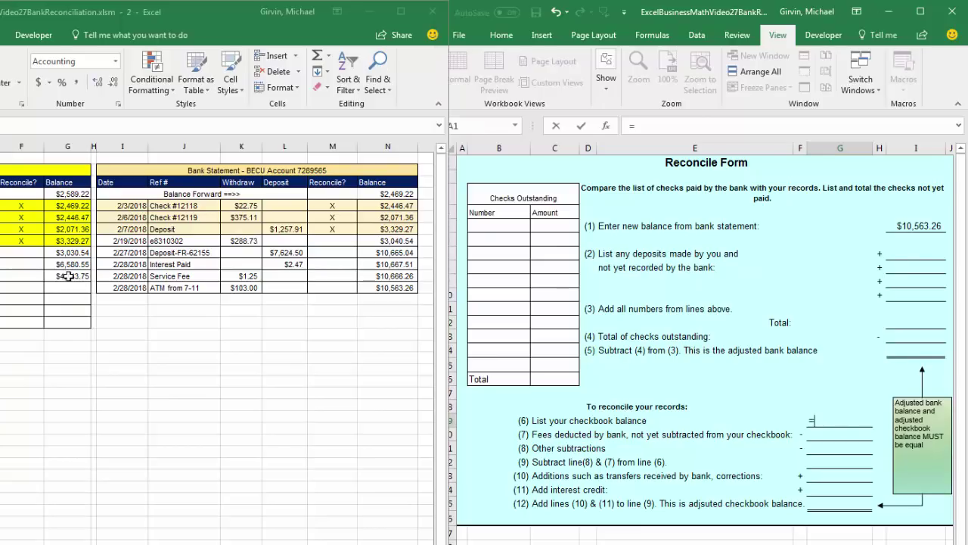
{"action": "left_click", "coordinate": [69, 276]}
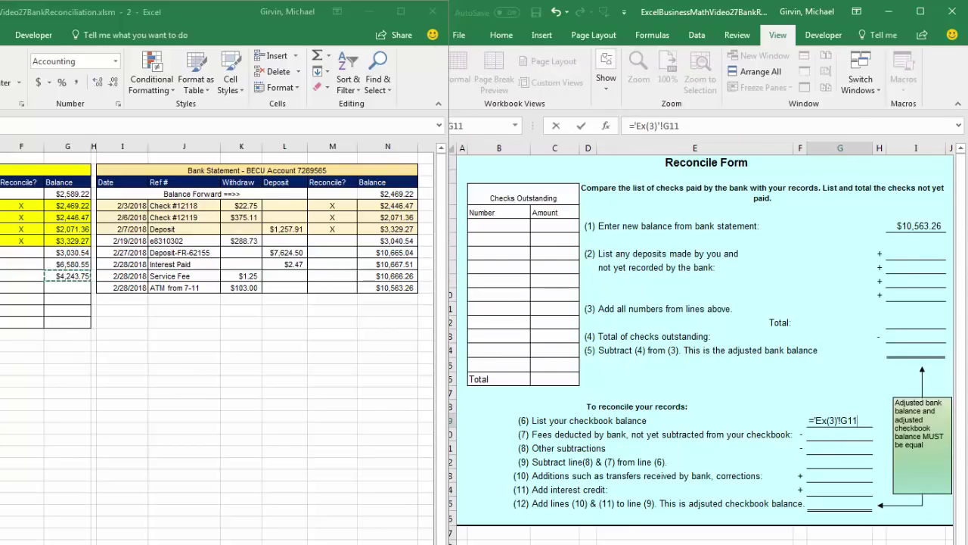
{"action": "key", "text": "Return"}
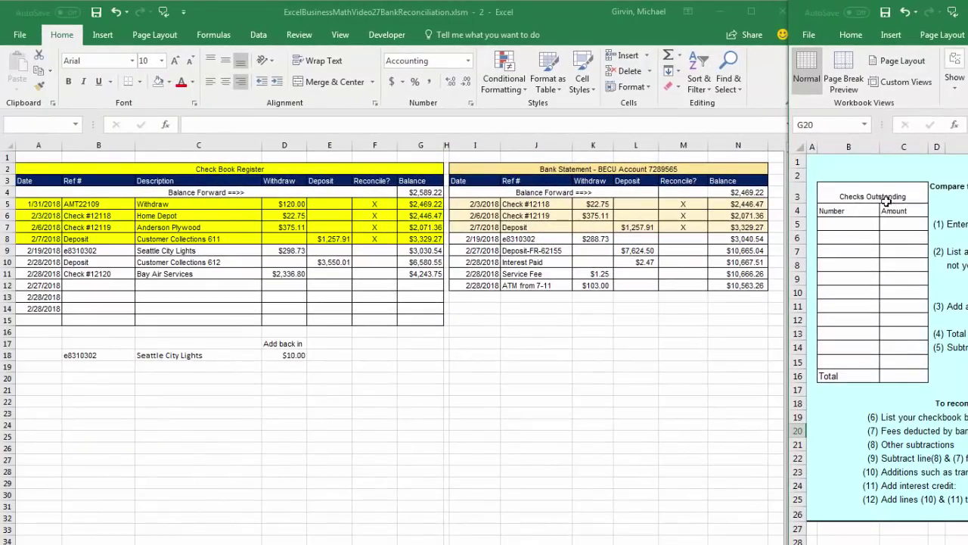
List outstanding Check #12120 on the Reconcile Form with ='Ex(3)'!B11 in B5 and its amount ='Ex(3)'!D11 in C5.
{"action": "left_click", "coordinate": [847, 224]}
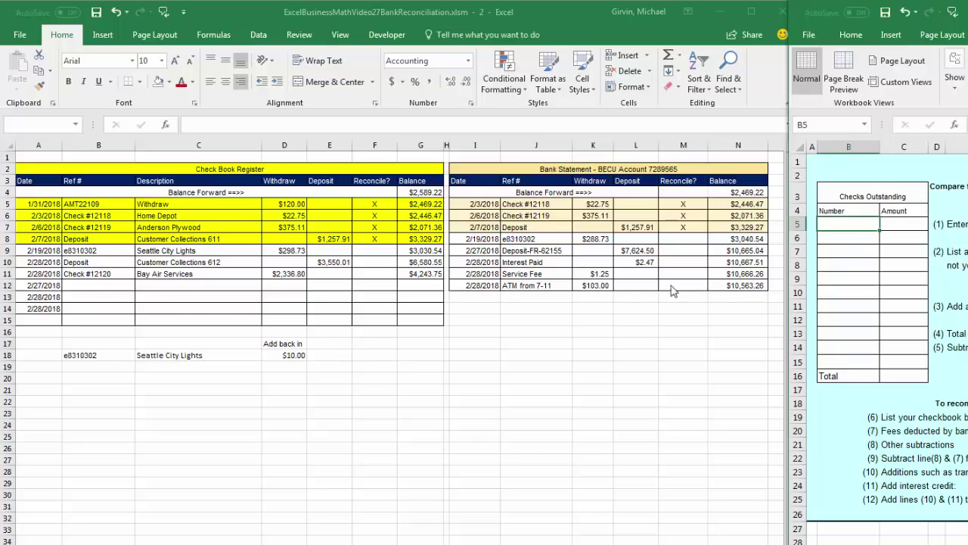
{"action": "type", "text": "="}
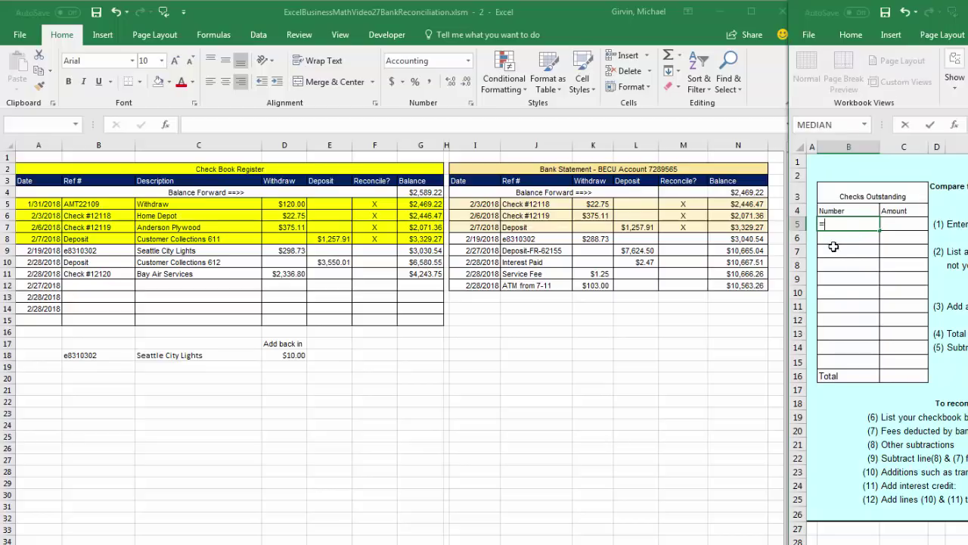
{"action": "left_click", "coordinate": [106, 274]}
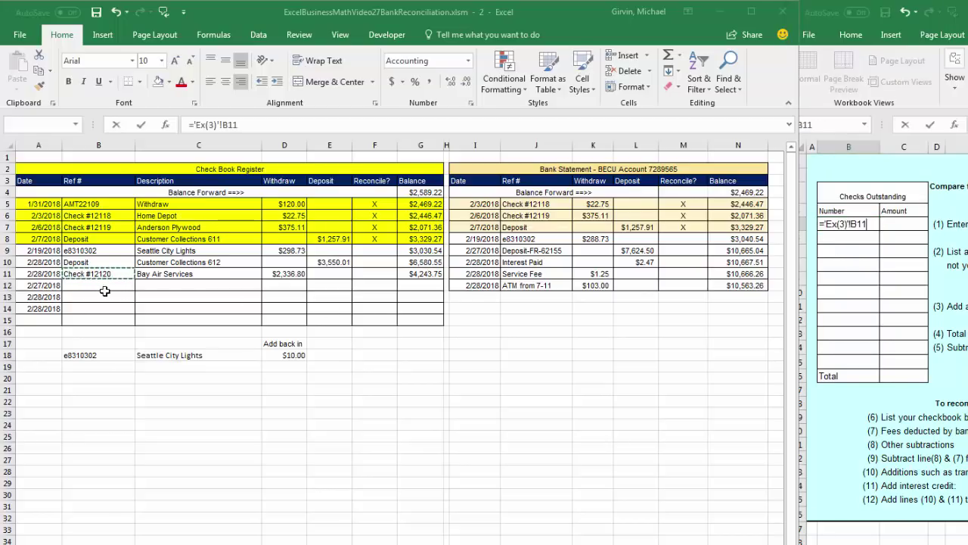
{"action": "left_click", "coordinate": [941, 265]}
{"action": "key", "text": "Tab"}
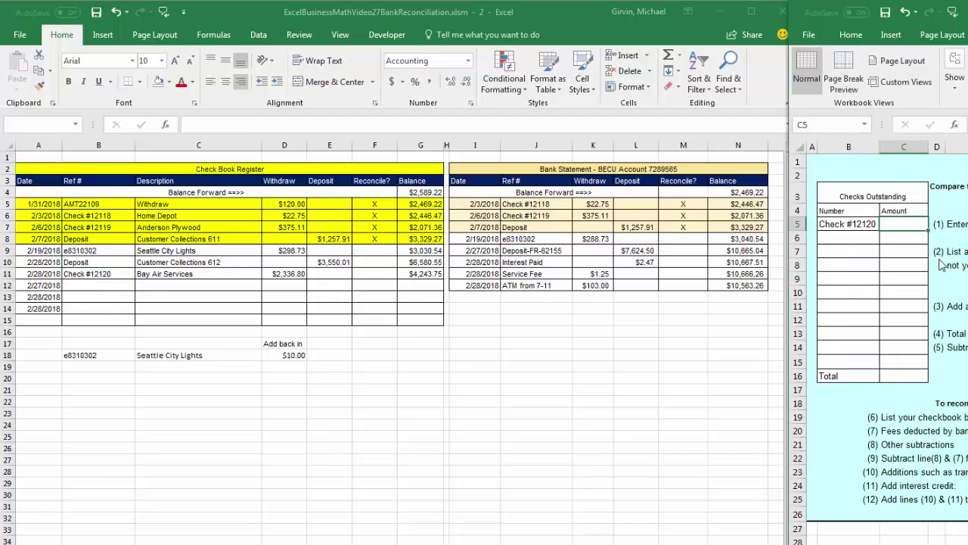
{"action": "type", "text": "="}
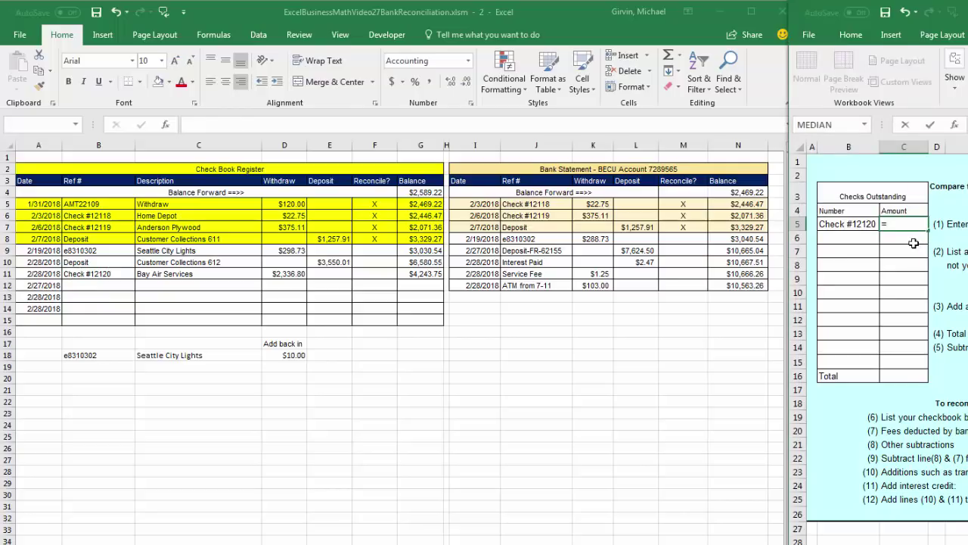
{"action": "left_click", "coordinate": [300, 276]}
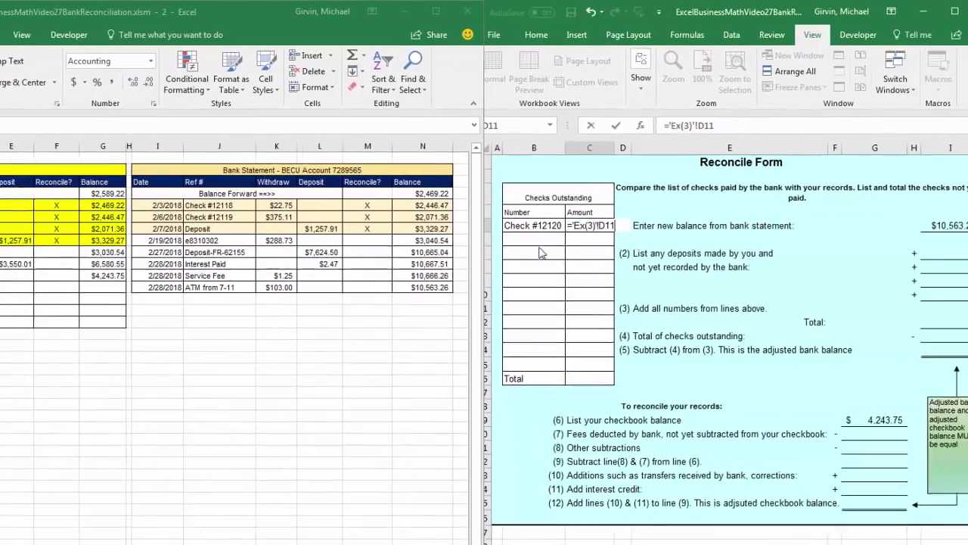
{"action": "key", "text": "Return"}
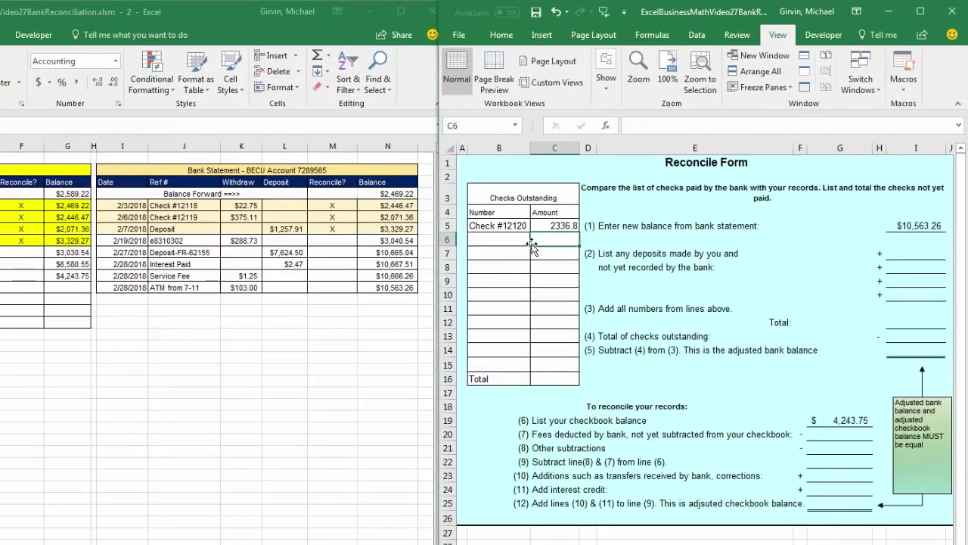
Total the outstanding check amounts in C16 of the Reconcile Form with =SUM(C5:C15).
{"action": "left_click", "coordinate": [558, 379]}
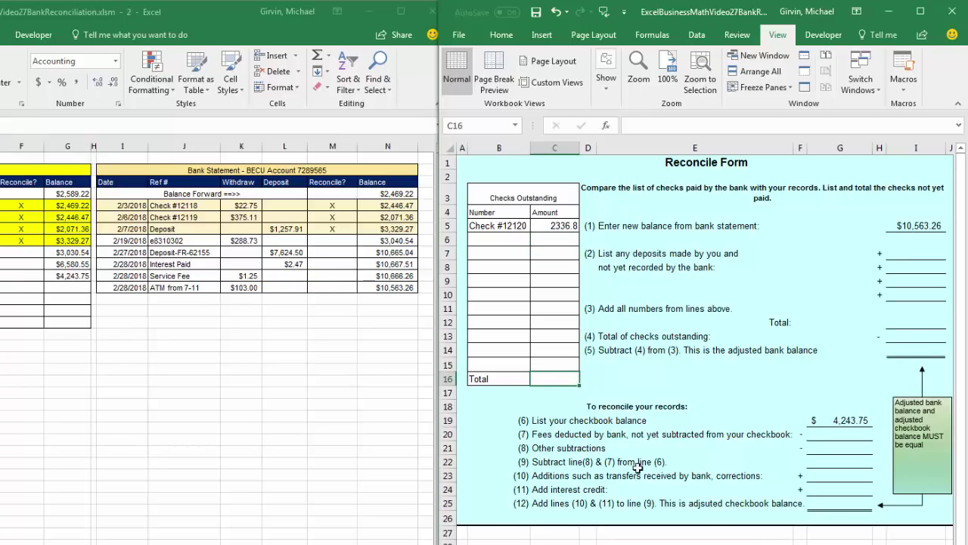
{"action": "key", "text": "alt+equal"}
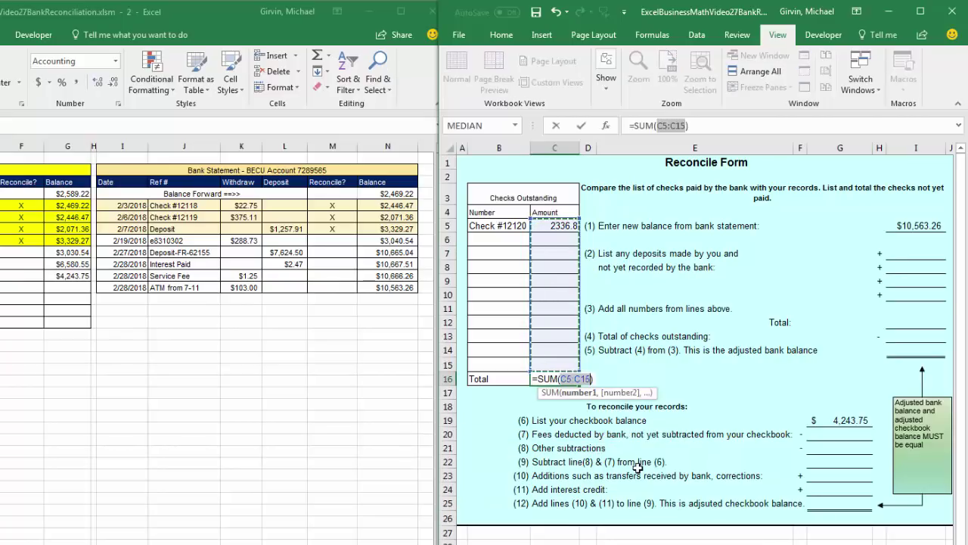
{"action": "key", "text": "Return"}
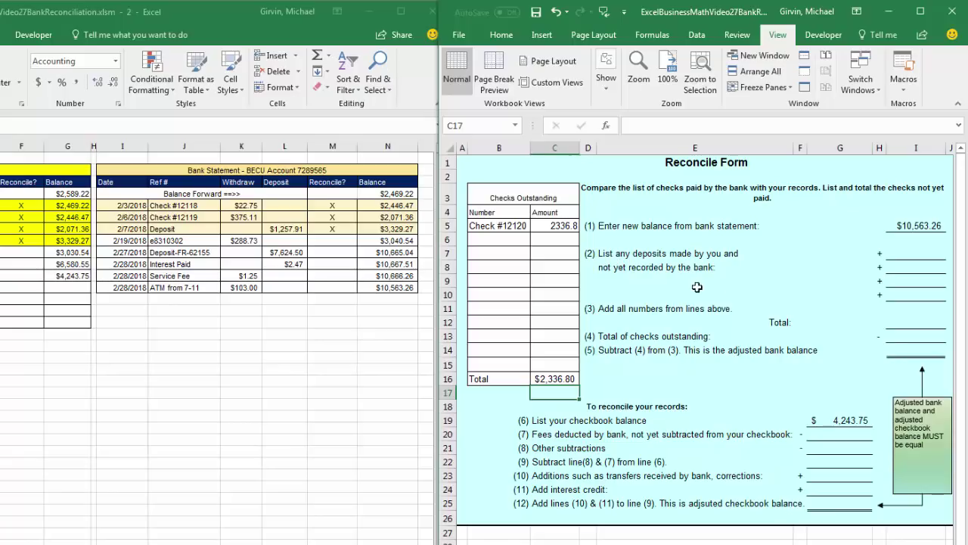
List the Customer Collections 612 deposit not yet recorded by the bank on line (2), cell I7, with ='Ex(3)'!E10.
{"action": "left_click", "coordinate": [910, 254]}
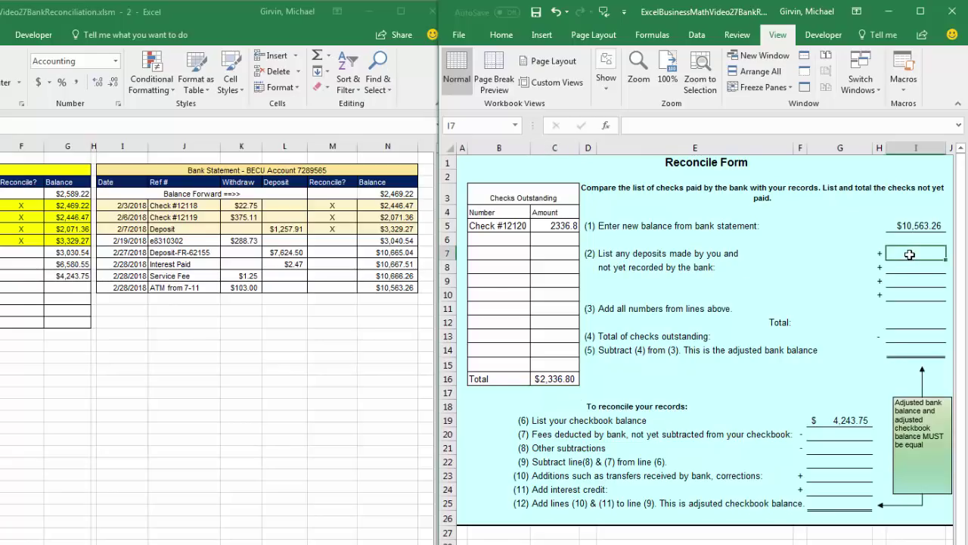
{"action": "type", "text": "="}
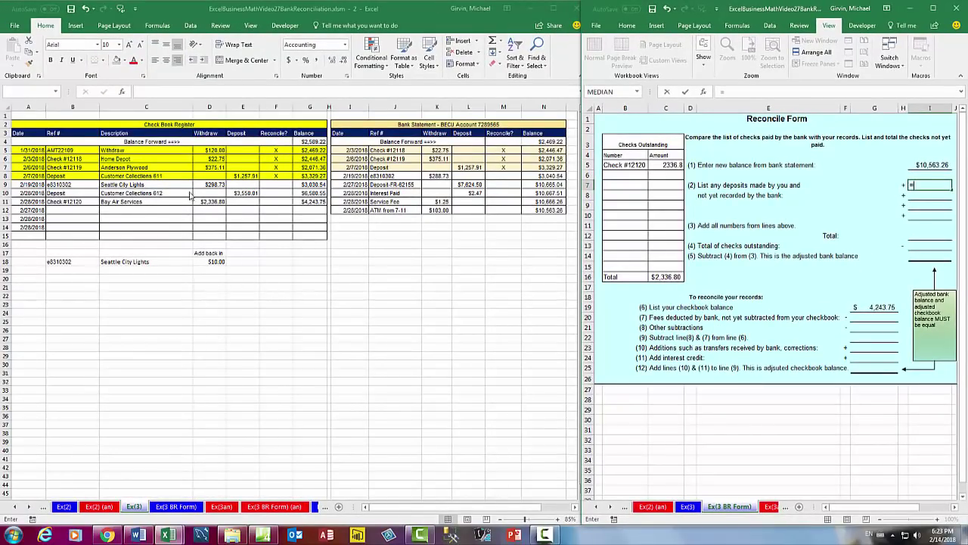
{"action": "left_click", "coordinate": [247, 193]}
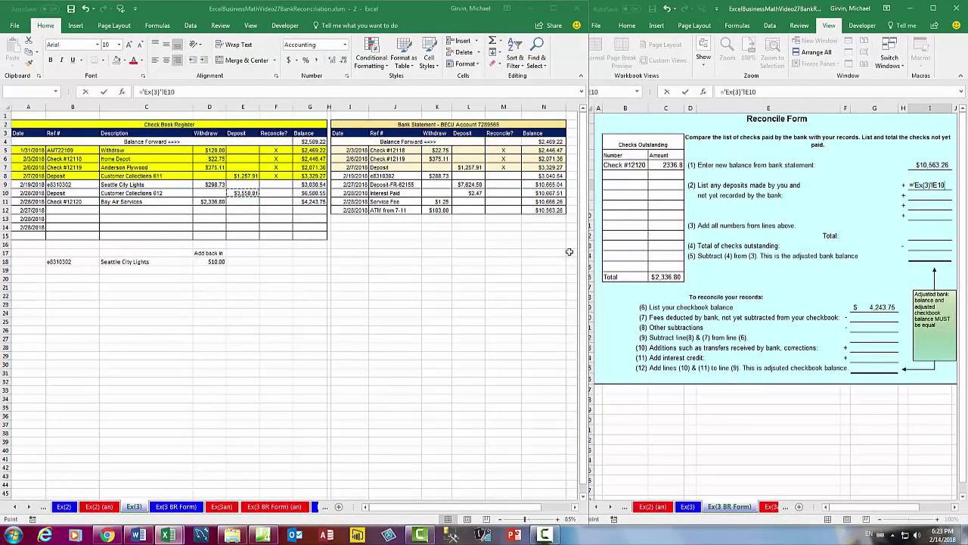
{"action": "key", "text": "Return"}
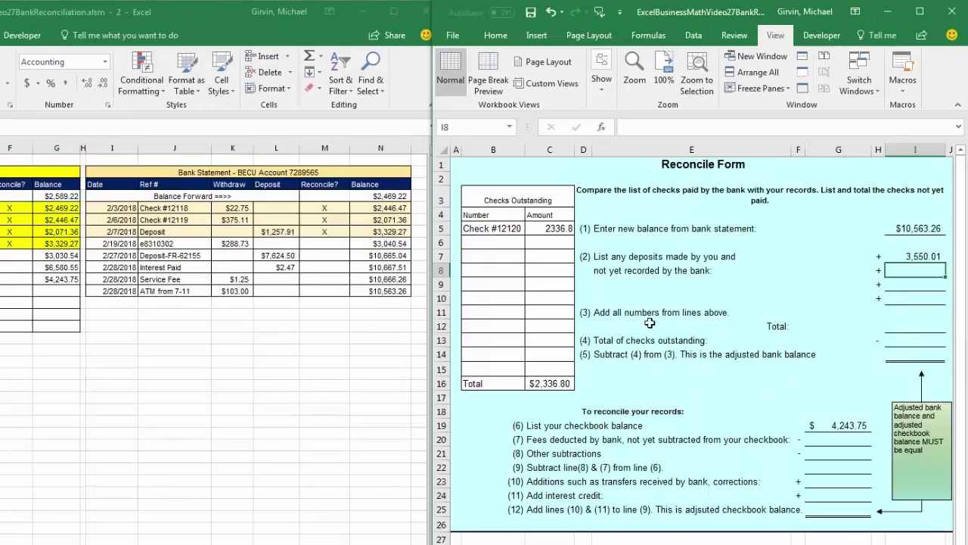
Compute the line (3) total in I12 by summing the bank balance and deposit cells I5 through I10.
{"action": "left_click", "coordinate": [911, 325]}
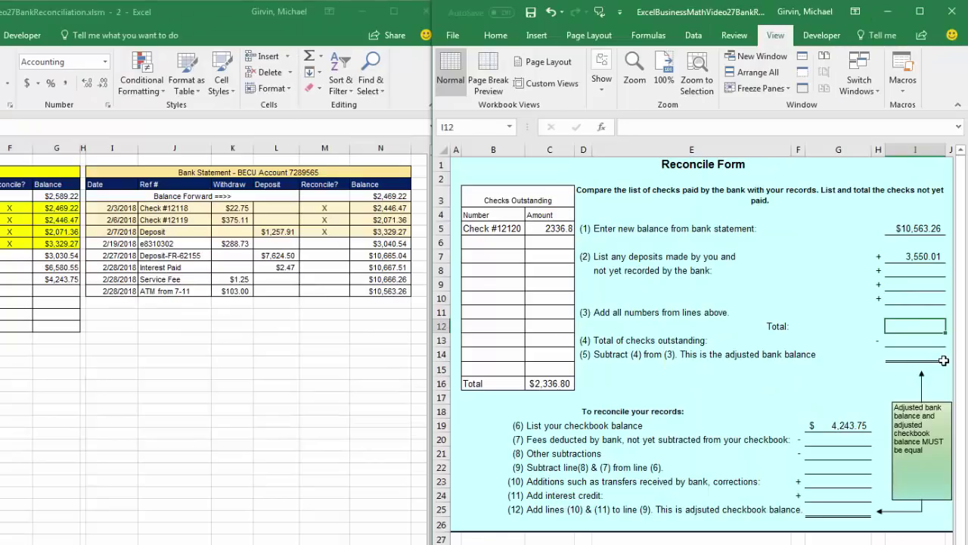
{"action": "key", "text": "alt+equal"}
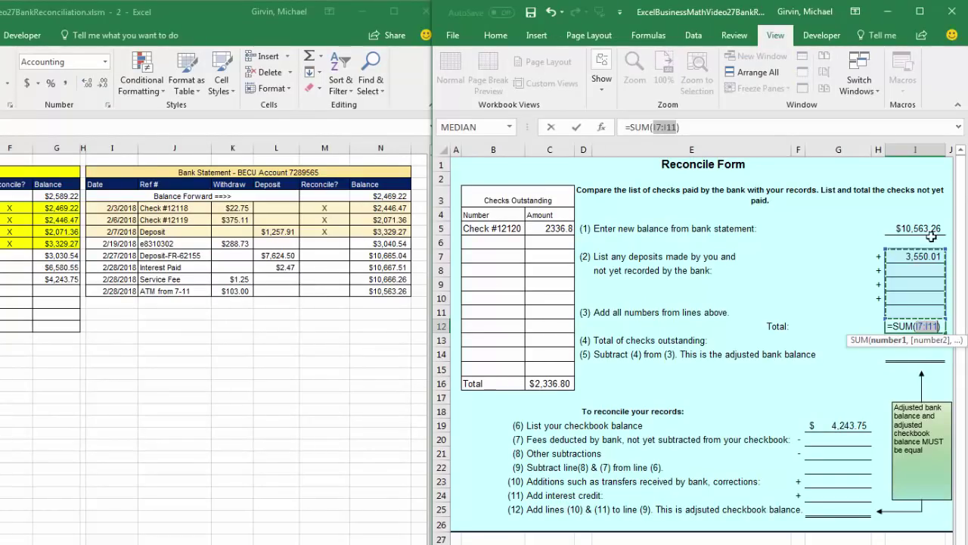
{"action": "left_click_drag", "start_coordinate": [915, 228], "coordinate": [910, 300]}
{"action": "key", "text": "Return"}
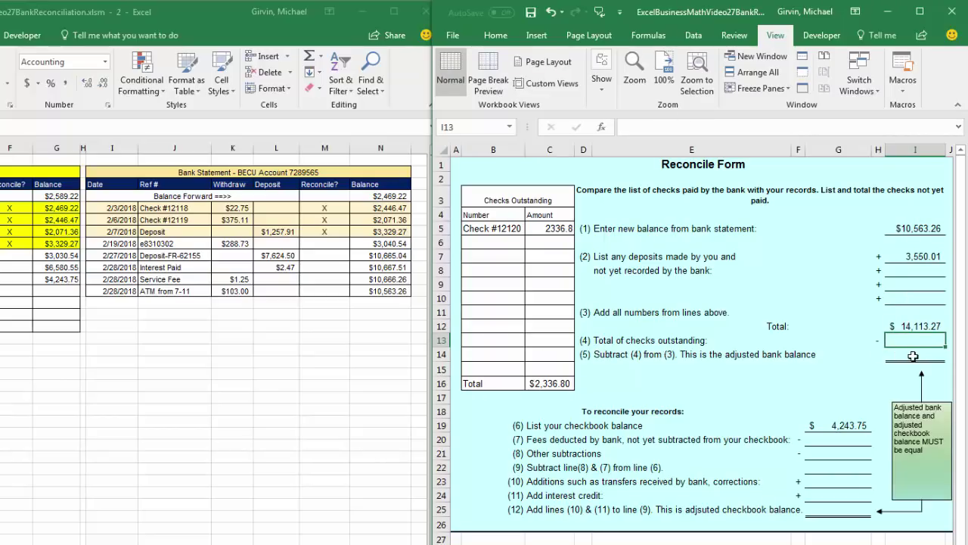
Link line (4), cell I13, to the outstanding checks total with =C16 and compute the adjusted bank balance in I14 as =I12-I13.
{"action": "type", "text": "="}
{"action": "left_click", "coordinate": [541, 383]}
{"action": "key", "text": "Return"}
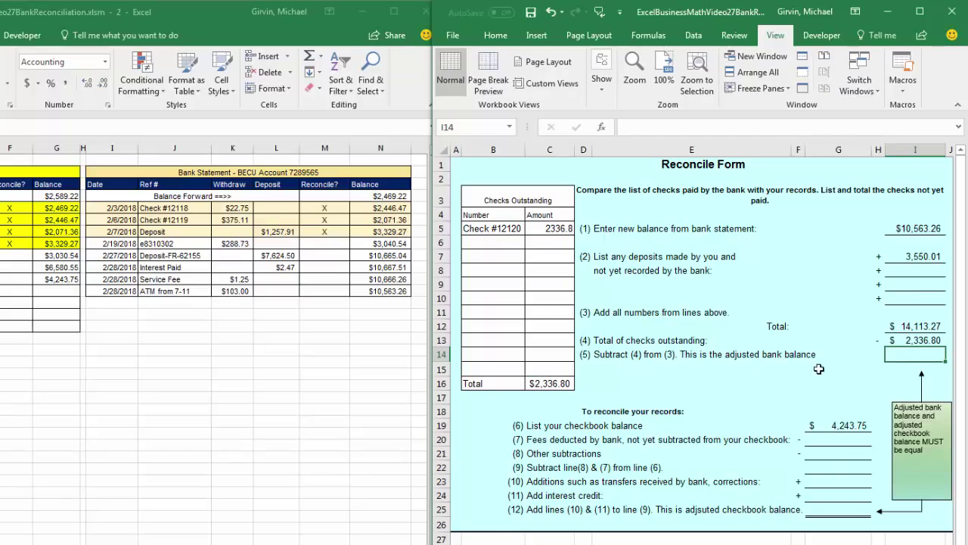
{"action": "type", "text": "="}
{"action": "key", "text": "Up"}
{"action": "key", "text": "Up"}
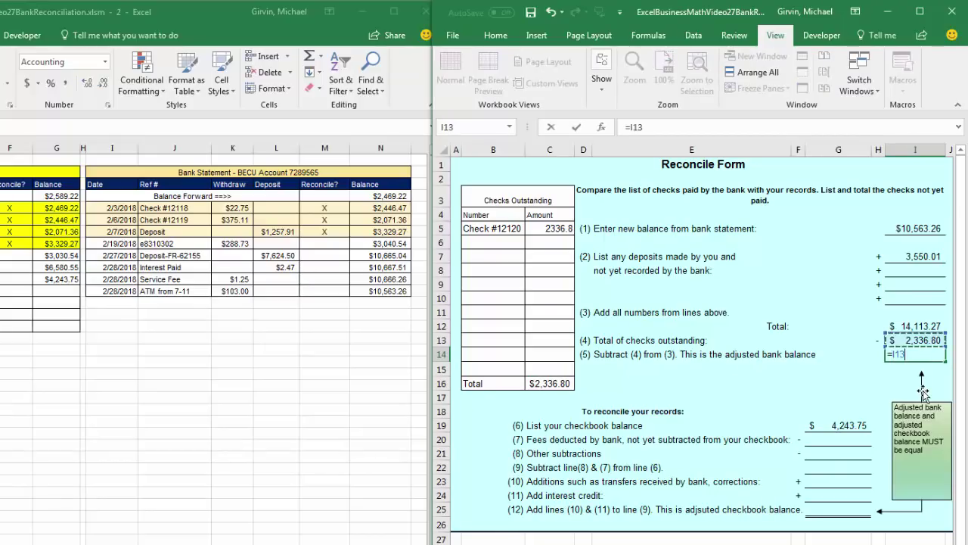
{"action": "type", "text": "-"}
{"action": "key", "text": "Up"}
{"action": "key", "text": "Return"}
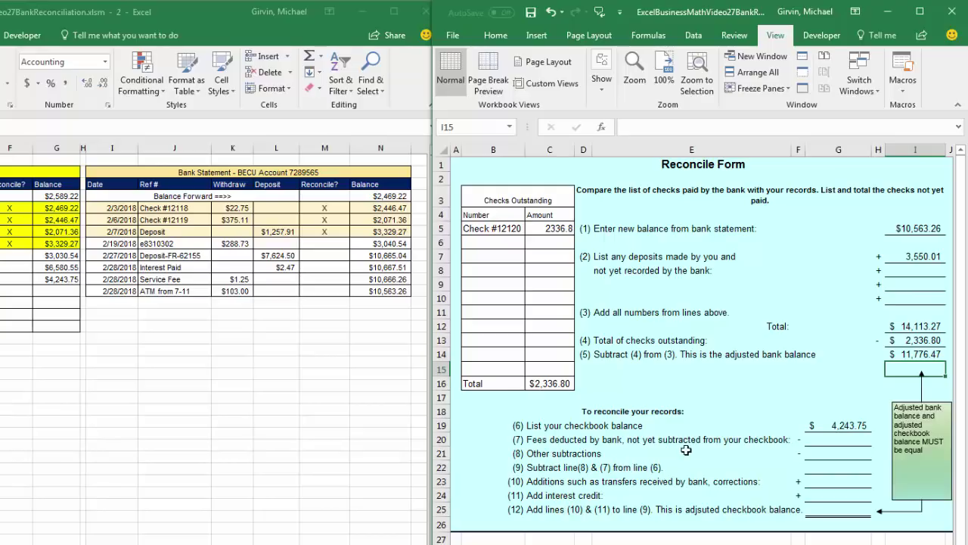
Link line (7), cell G20, to the service fee with ='Ex(3)'!K11 and line (8), G21, to the ATM withdrawal with ='Ex(3)'!K12.
{"action": "left_click", "coordinate": [832, 441]}
{"action": "type", "text": "="}
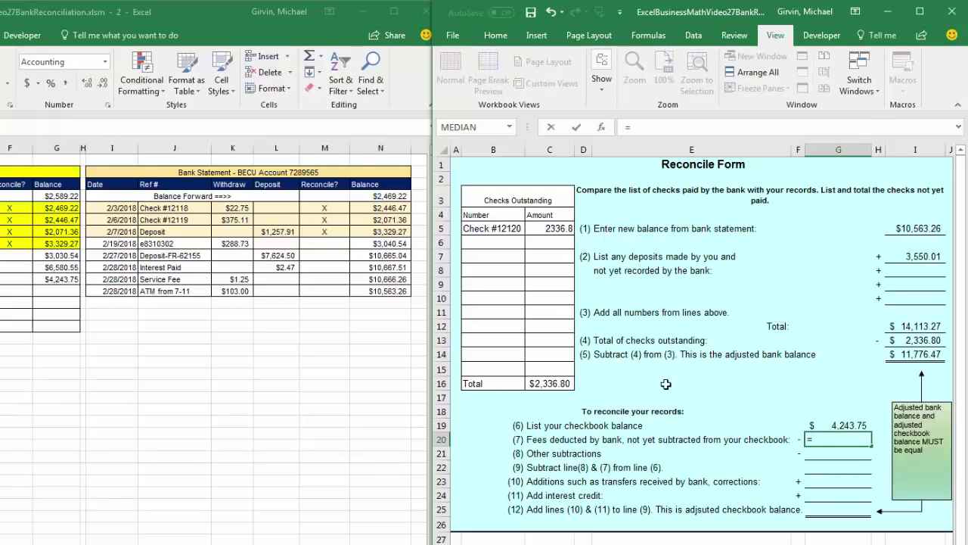
{"action": "left_click", "coordinate": [234, 279]}
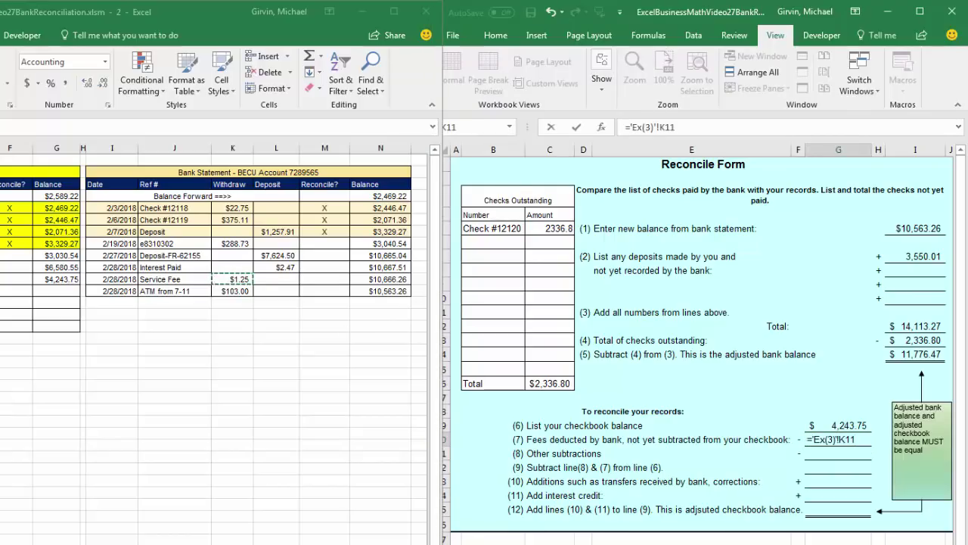
{"action": "key", "text": "Return"}
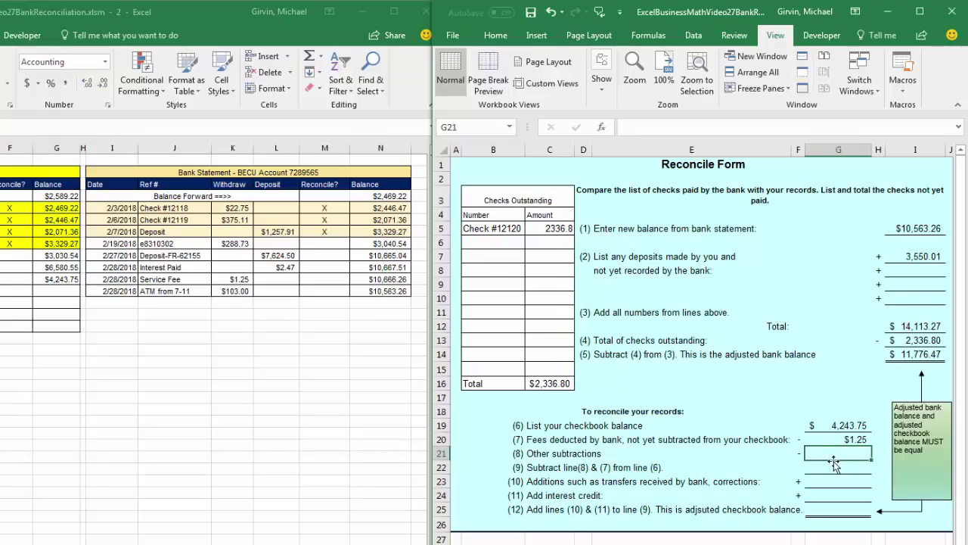
{"action": "type", "text": "="}
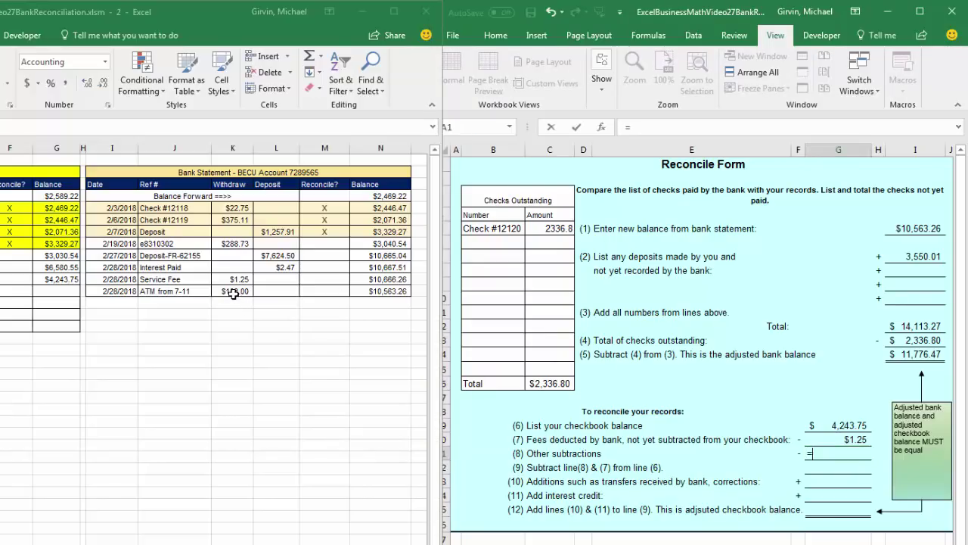
{"action": "left_click", "coordinate": [228, 292]}
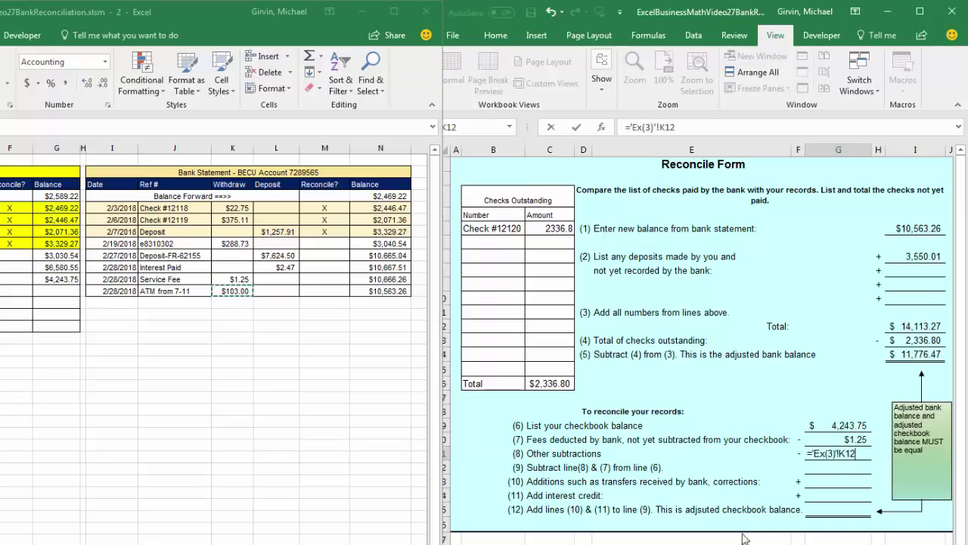
{"action": "key", "text": "Return"}
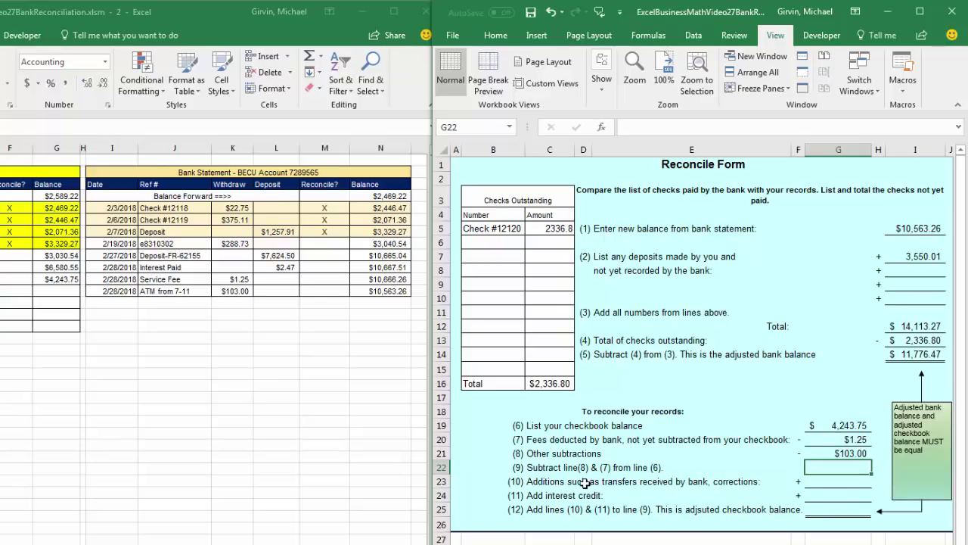
Subtract the fees and other subtractions from the checkbook balance on line (9), cell G22, with =G19-G20-G21.
{"action": "type", "text": "="}
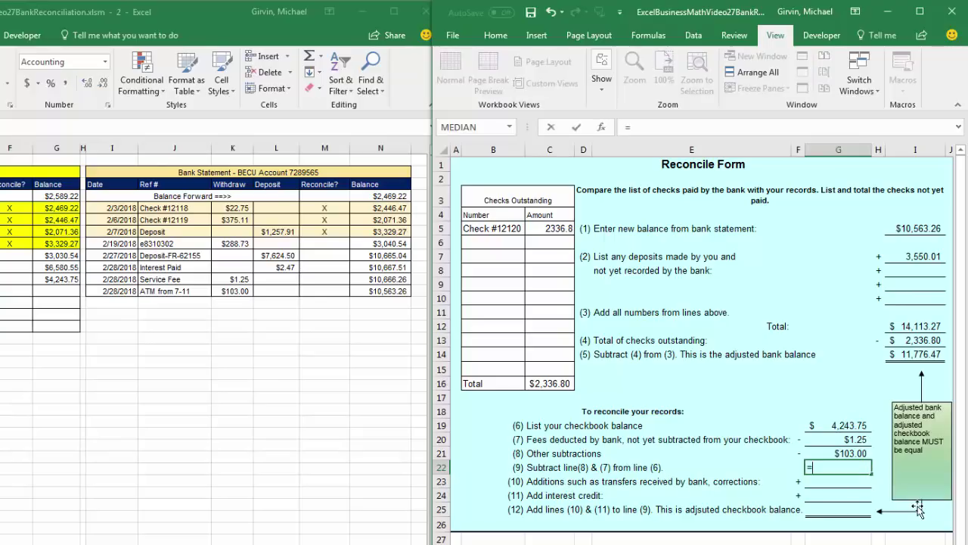
{"action": "key", "text": "Up"}
{"action": "key", "text": "Up"}
{"action": "key", "text": "Up"}
{"action": "type", "text": "-"}
{"action": "key", "text": "Up"}
{"action": "key", "text": "Up"}
{"action": "type", "text": "-"}
{"action": "key", "text": "Up"}
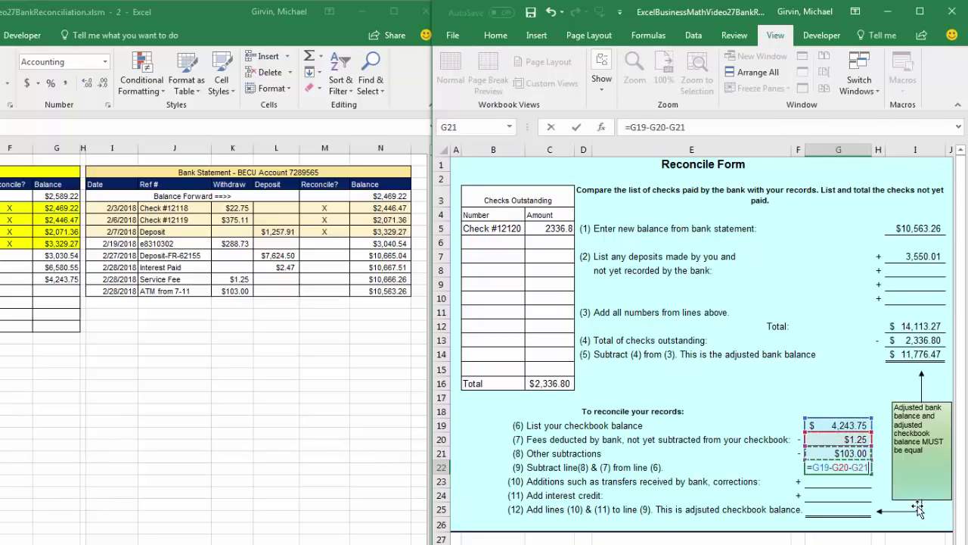
{"action": "key", "text": "Return"}
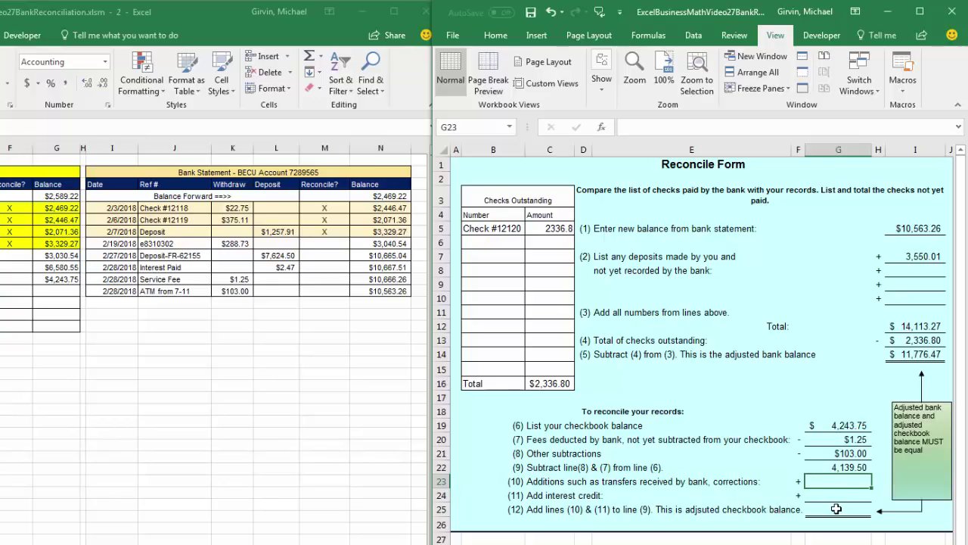
Enter line (10) in G23 as the unrecorded bank deposit plus the Seattle City Lights add-back with ='Ex(3)'!L9+'Ex(3)'!D18.
{"action": "type", "text": "="}
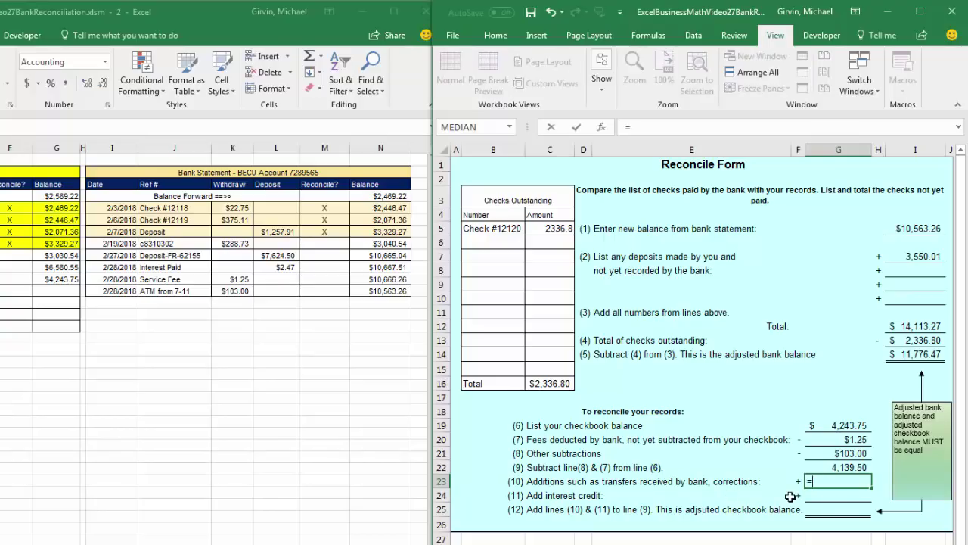
{"action": "left_click", "coordinate": [295, 255]}
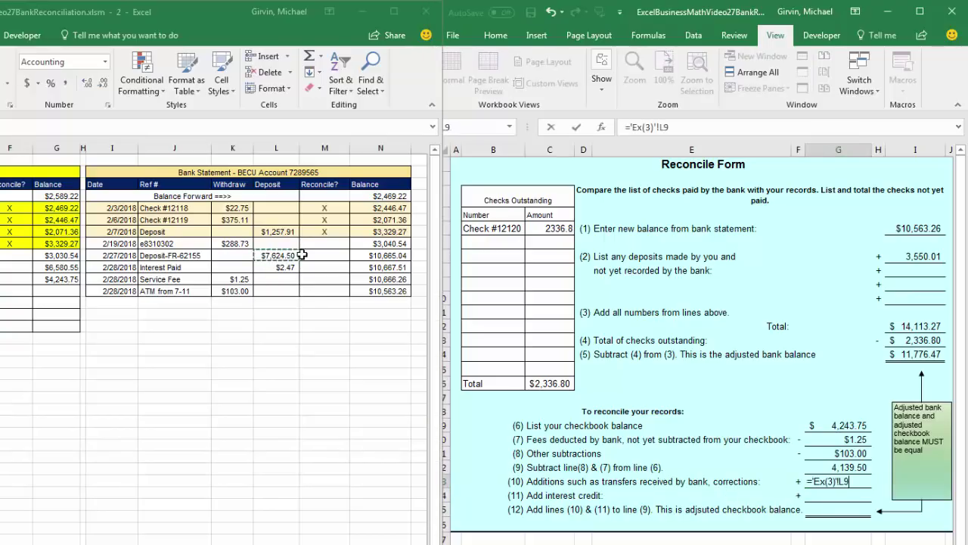
{"action": "type", "text": "+"}
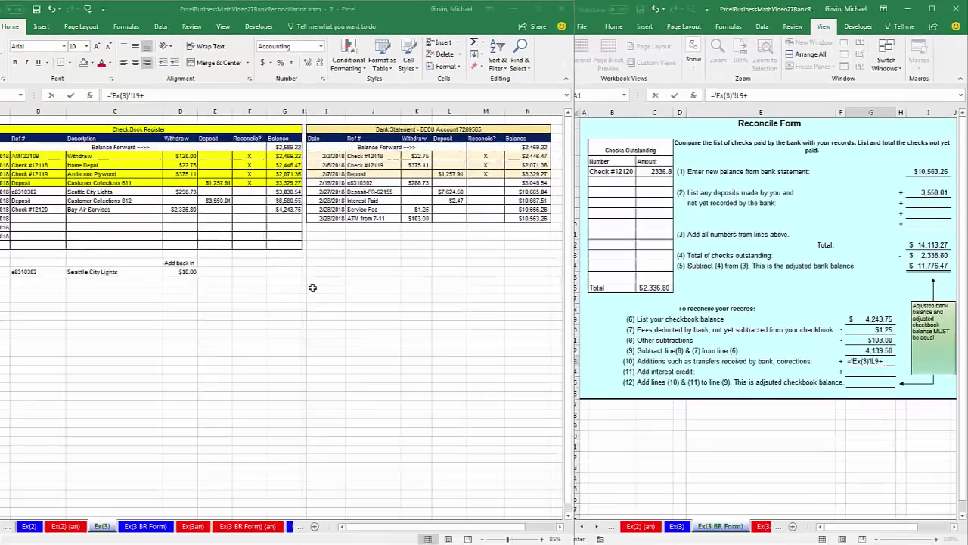
{"action": "left_click", "coordinate": [183, 272]}
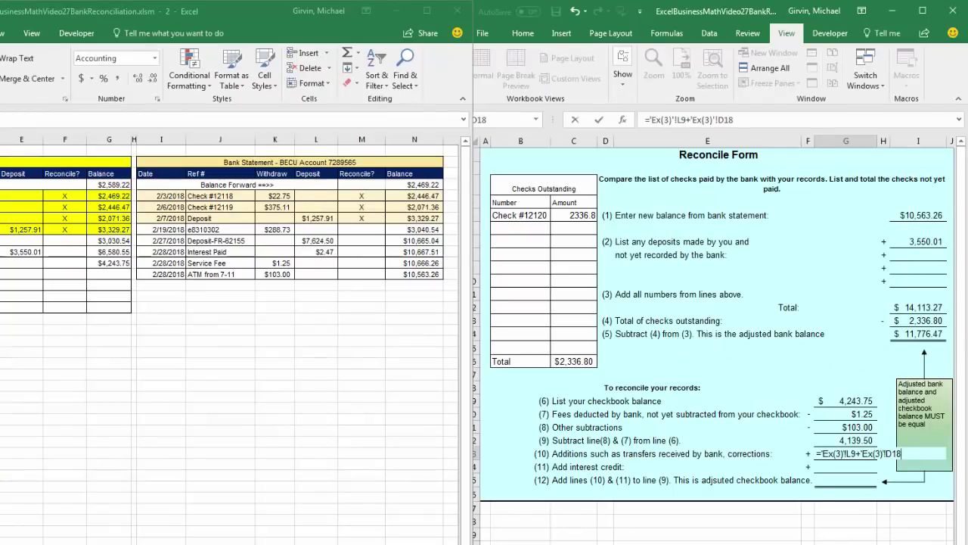
{"action": "key", "text": "Return"}
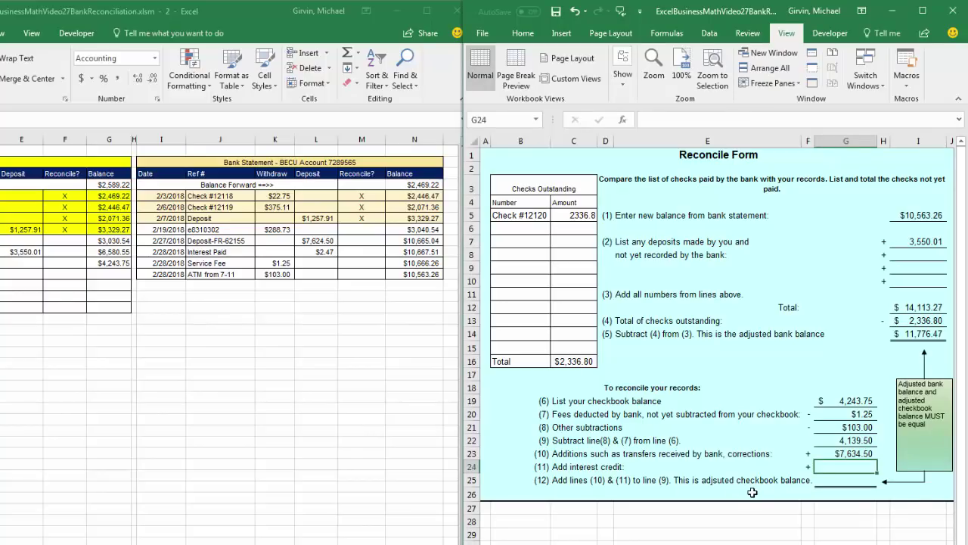
Link the line (11) interest credit in G24 with ='Ex(3)'!L10 and compute the adjusted checkbook balance in G25 with =SUM(G22:G24).
{"action": "type", "text": "="}
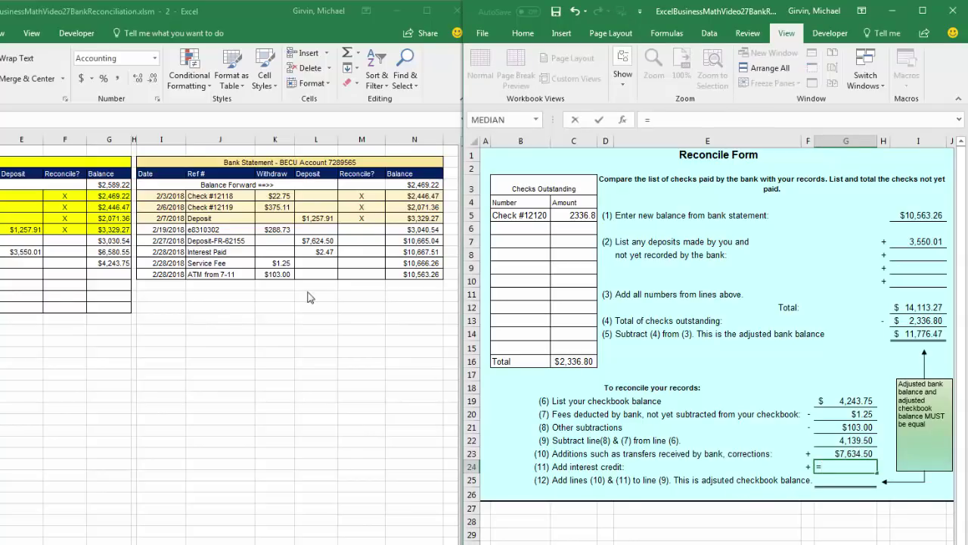
{"action": "left_click", "coordinate": [326, 252]}
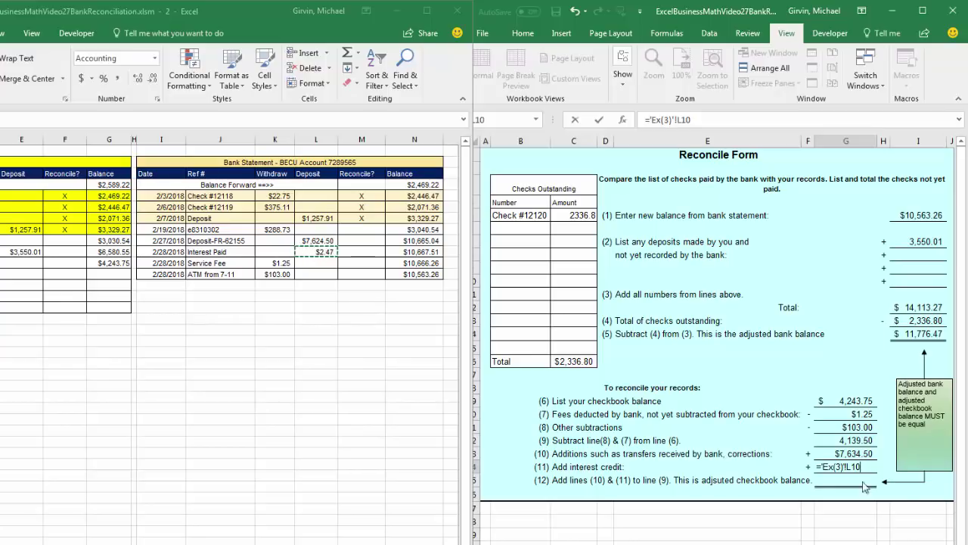
{"action": "key", "text": "Return"}
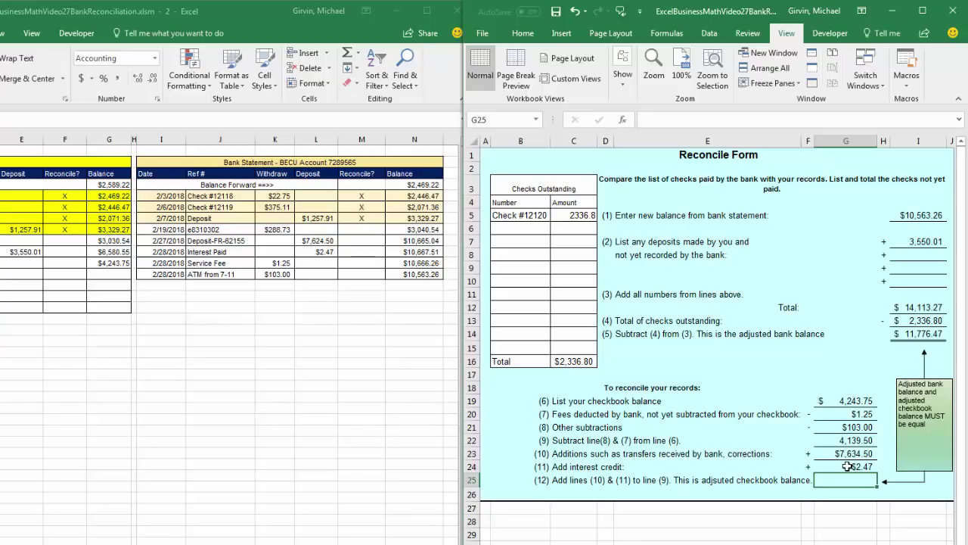
{"action": "key", "text": "alt+equal"}
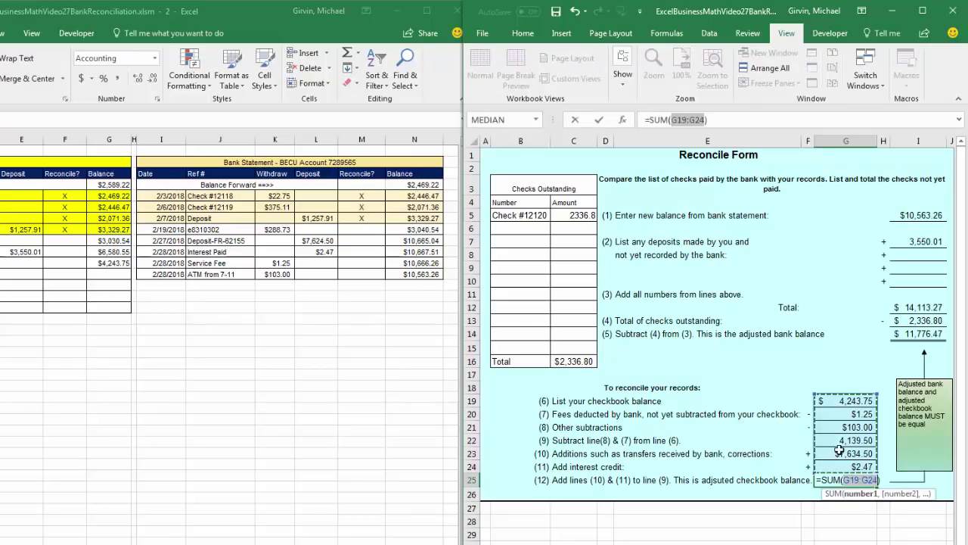
{"action": "left_click_drag", "start_coordinate": [833, 440], "coordinate": [835, 466]}
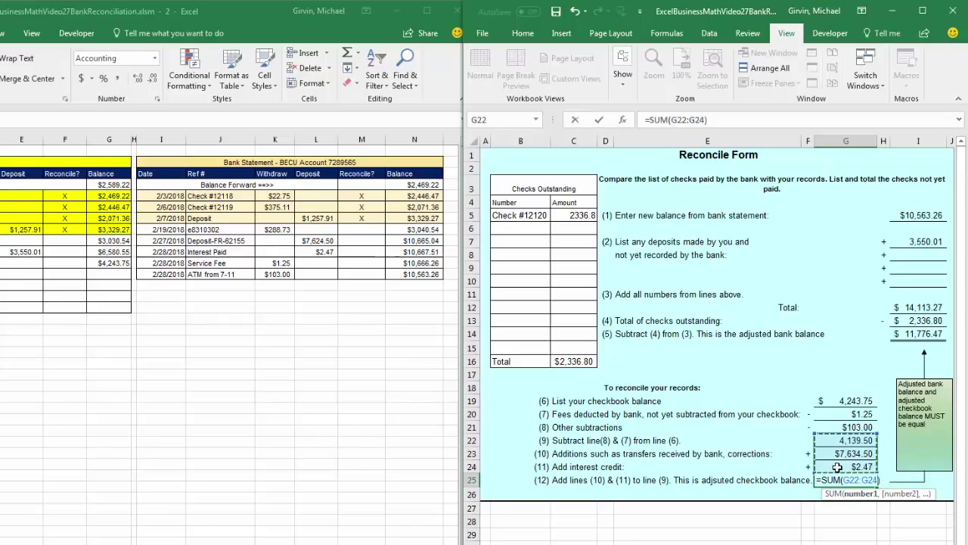
{"action": "key", "text": "Return"}
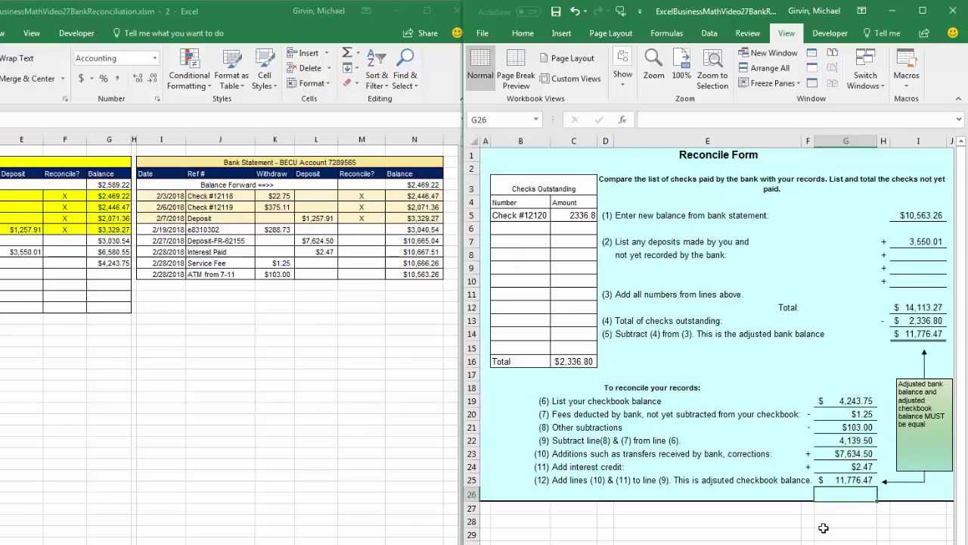
Enter the note In Balance in G28 below the Reconcile Form.
{"action": "left_click", "coordinate": [822, 519]}
{"action": "type", "text": "In Balance"}
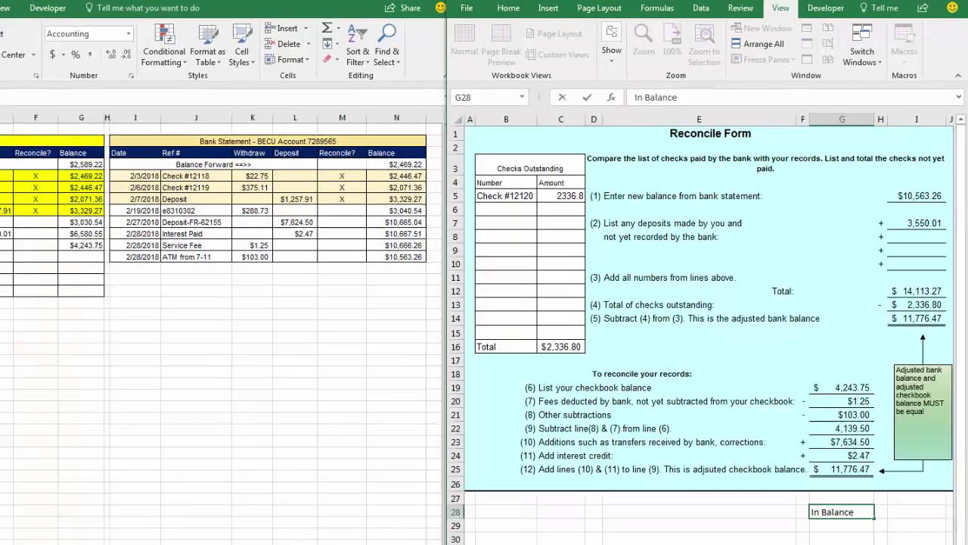
{"action": "key", "text": "Return"}
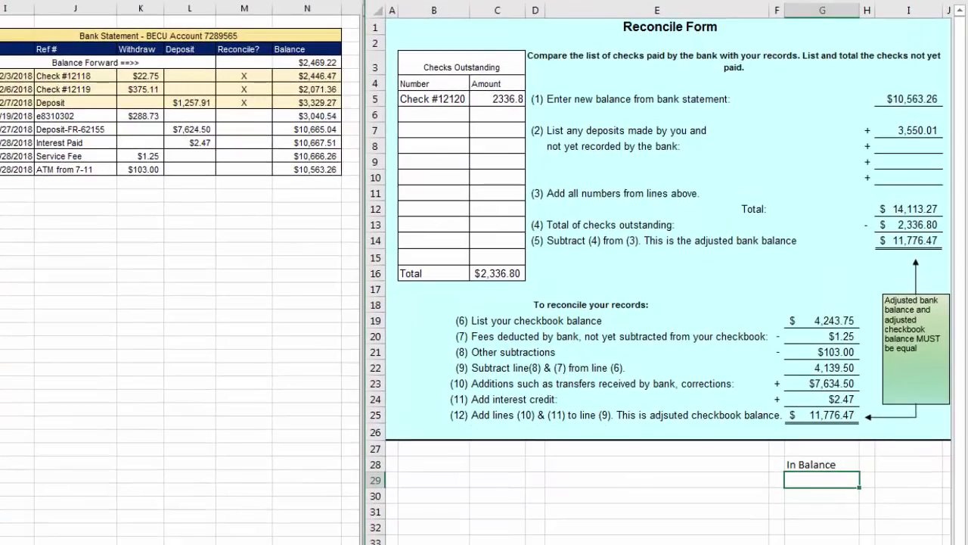
Enter the check formula =G25=I14 in cell G29 to compare the adjusted checkbook balance with the adjusted bank balance.
{"action": "type", "text": "="}
{"action": "left_click", "coordinate": [831, 414]}
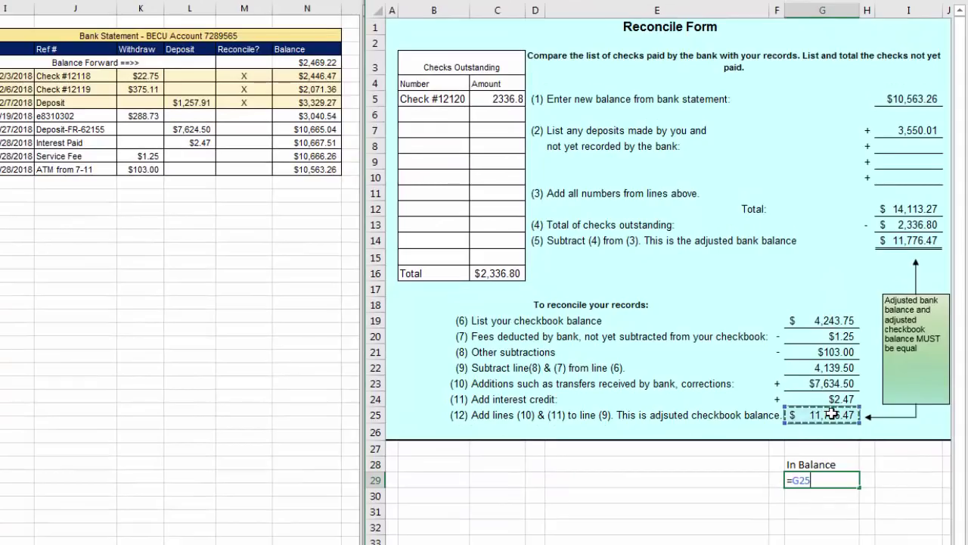
{"action": "type", "text": "="}
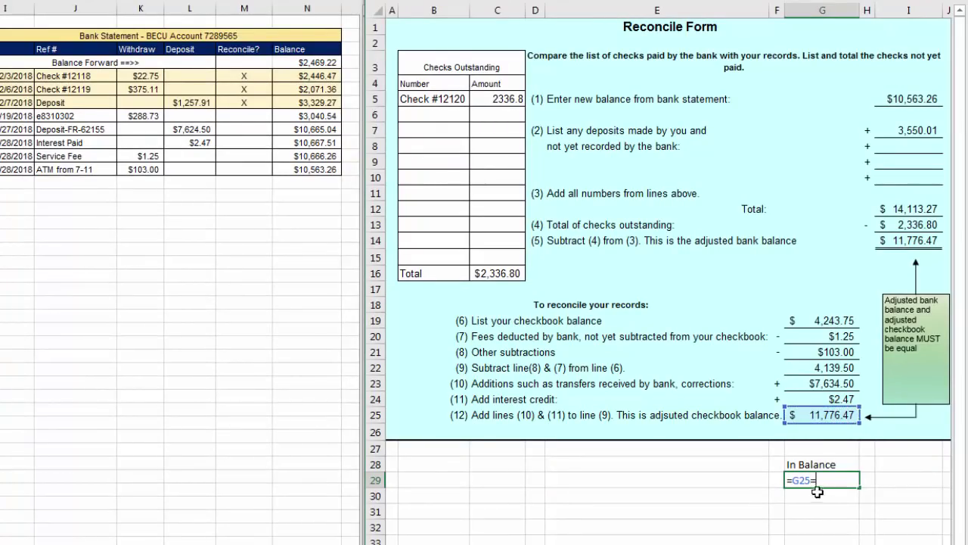
{"action": "left_click", "coordinate": [907, 241]}
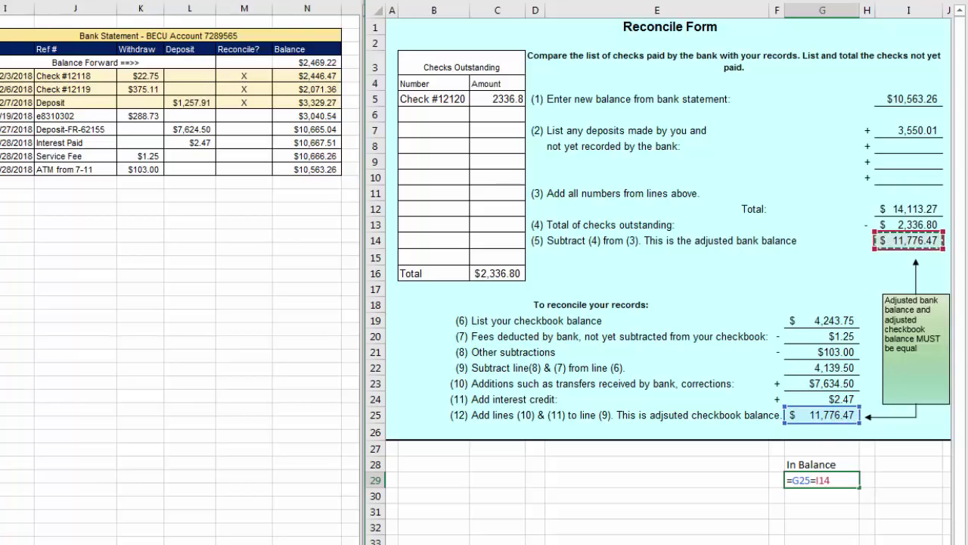
{"action": "key", "text": "Return"}
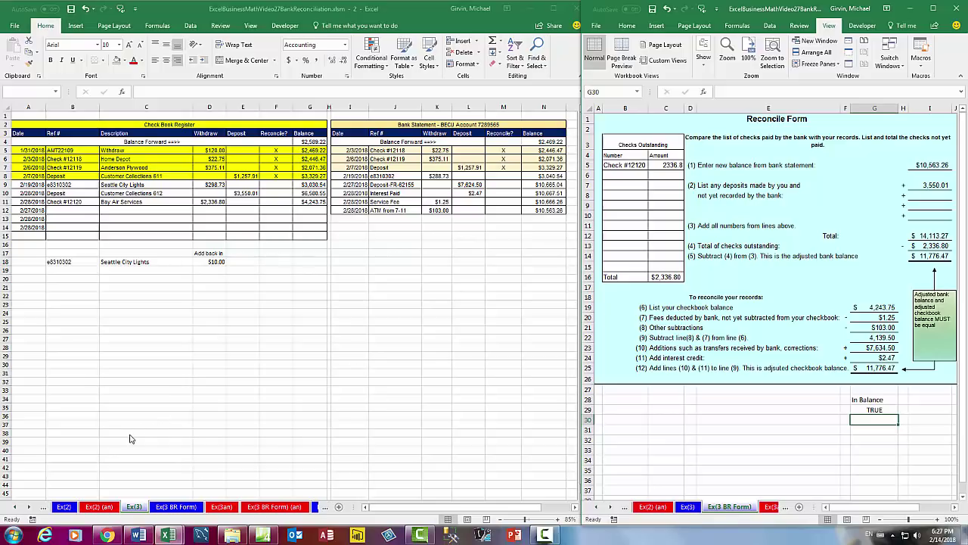
Close the second workbook window, maximize the remaining one, and save the workbook on the Ex(3 BR Form) sheet.
{"action": "left_click", "coordinate": [276, 153]}
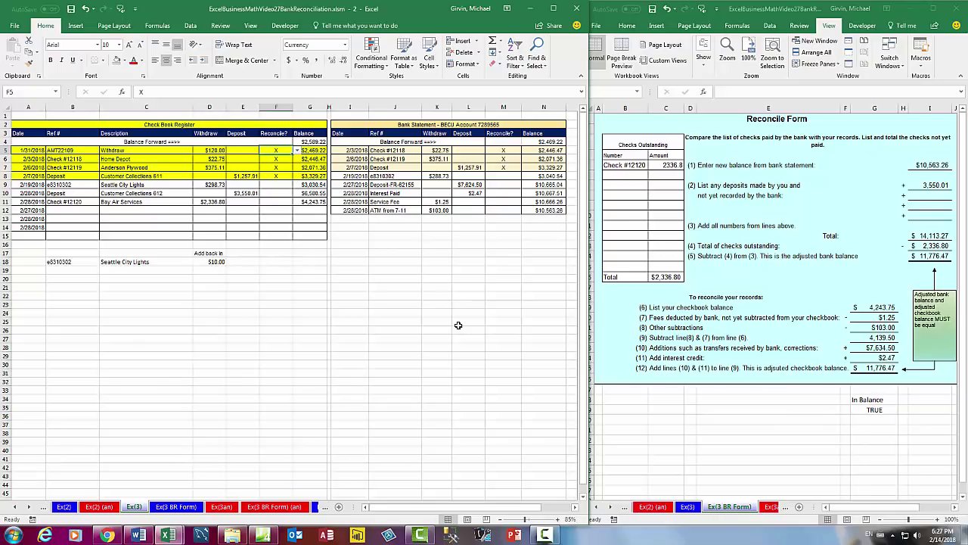
{"action": "left_click", "coordinate": [959, 13]}
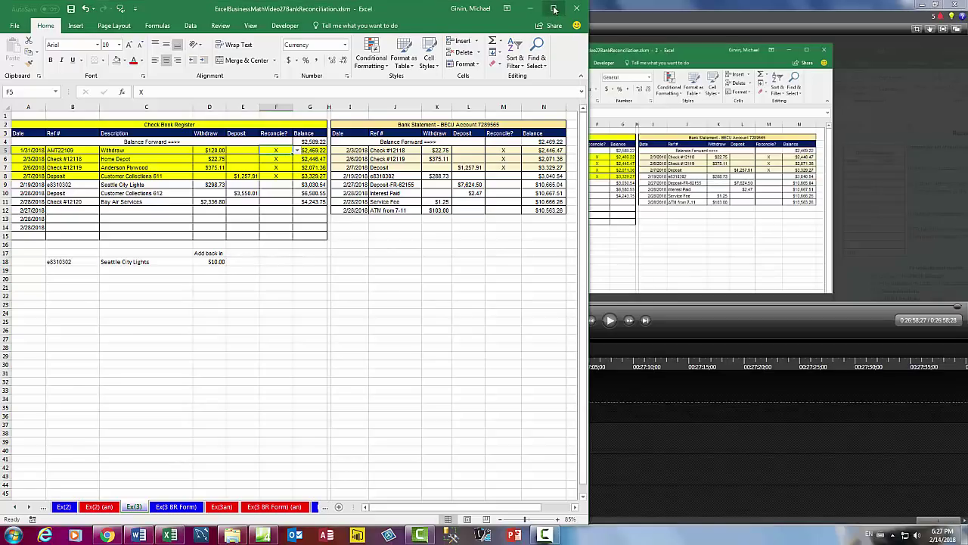
{"action": "left_click", "coordinate": [553, 9]}
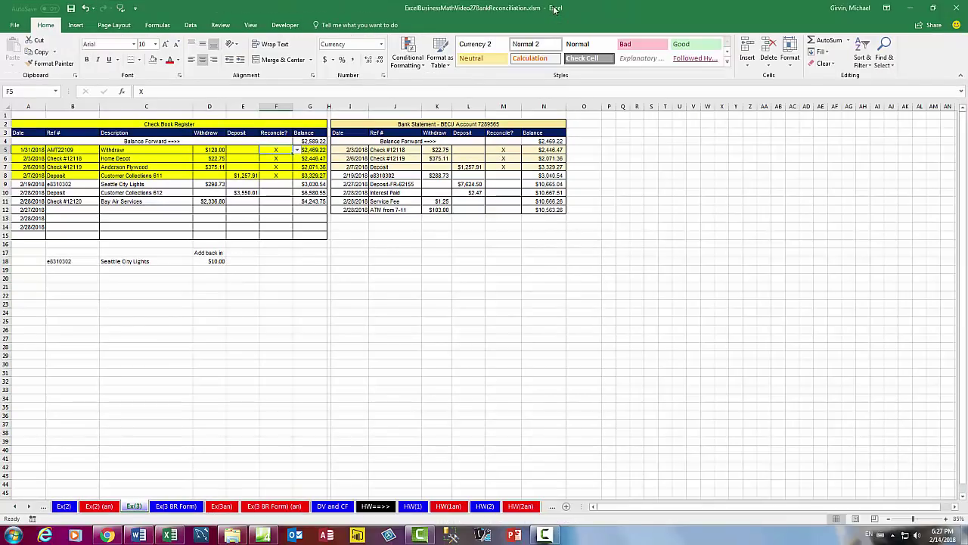
{"action": "left_click", "coordinate": [166, 507]}
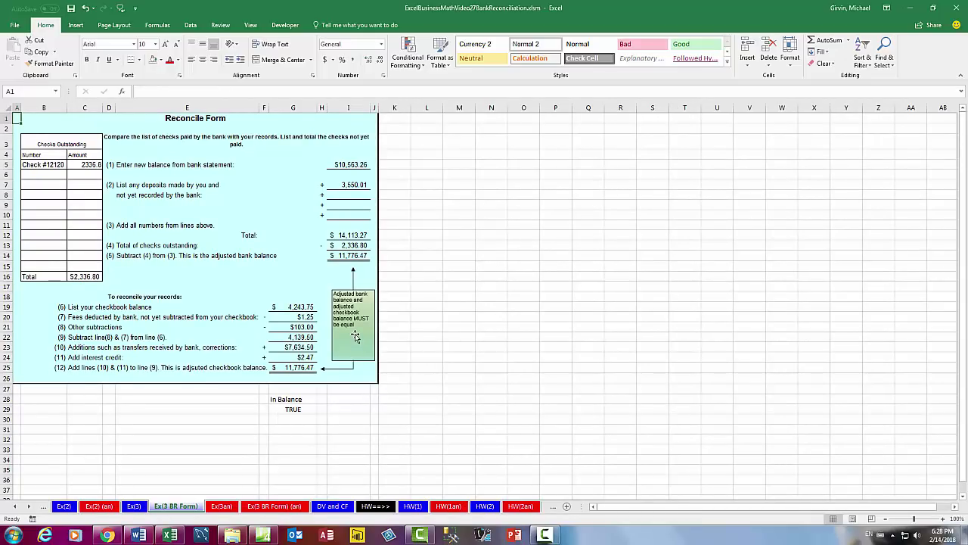
{"action": "key", "text": "ctrl+s"}
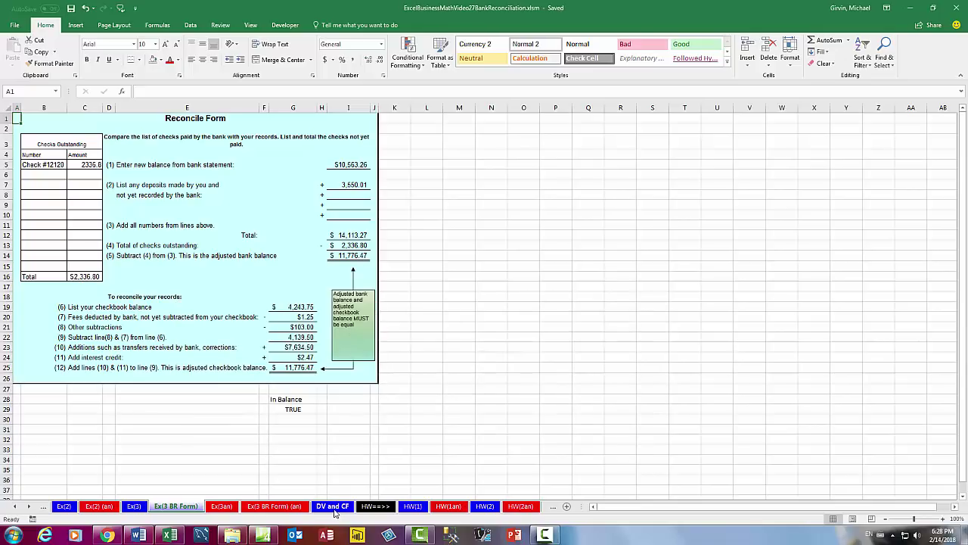
Open the DV and CF sheet and review the Reconcile? cells F12:F22 and the first register record in A12:G12.
{"action": "left_click", "coordinate": [333, 506]}
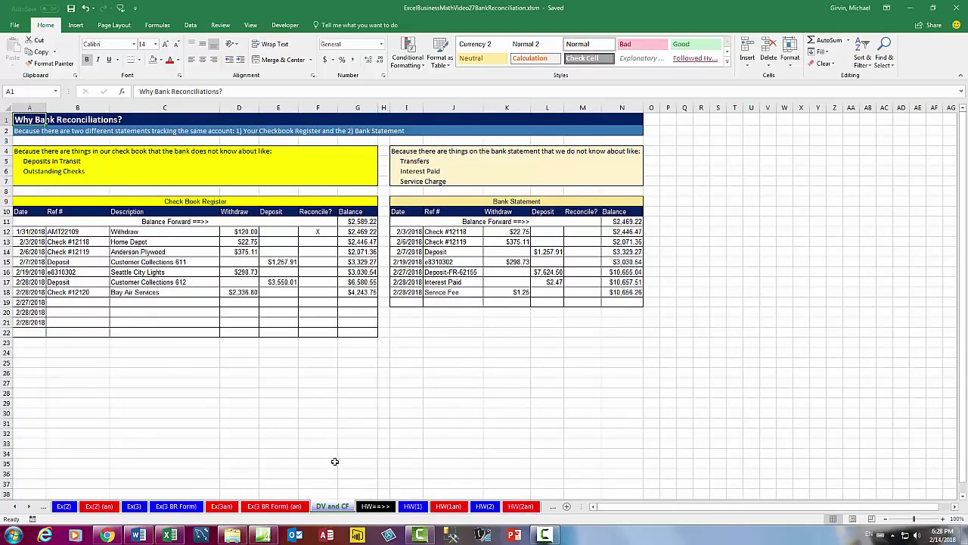
{"action": "left_click", "coordinate": [318, 244]}
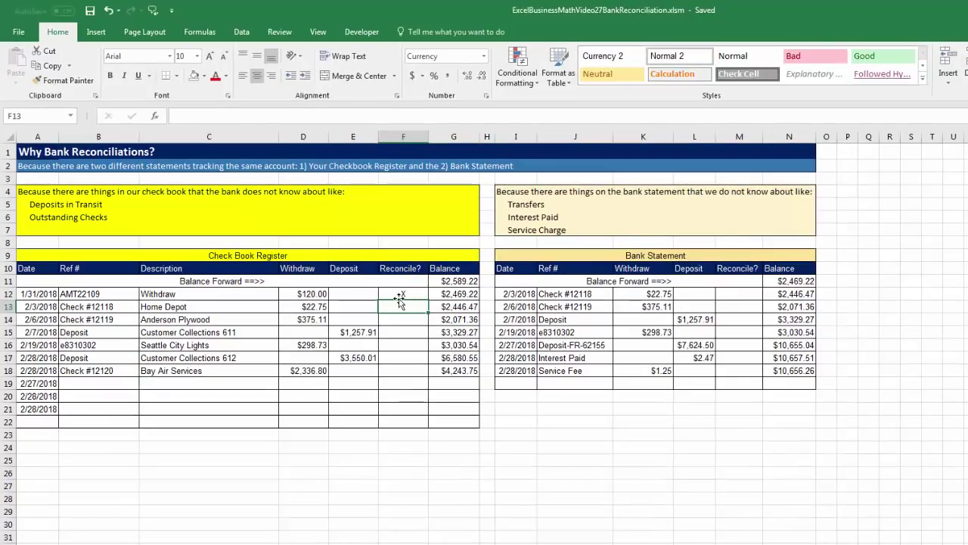
{"action": "left_click_drag", "start_coordinate": [391, 294], "coordinate": [396, 426]}
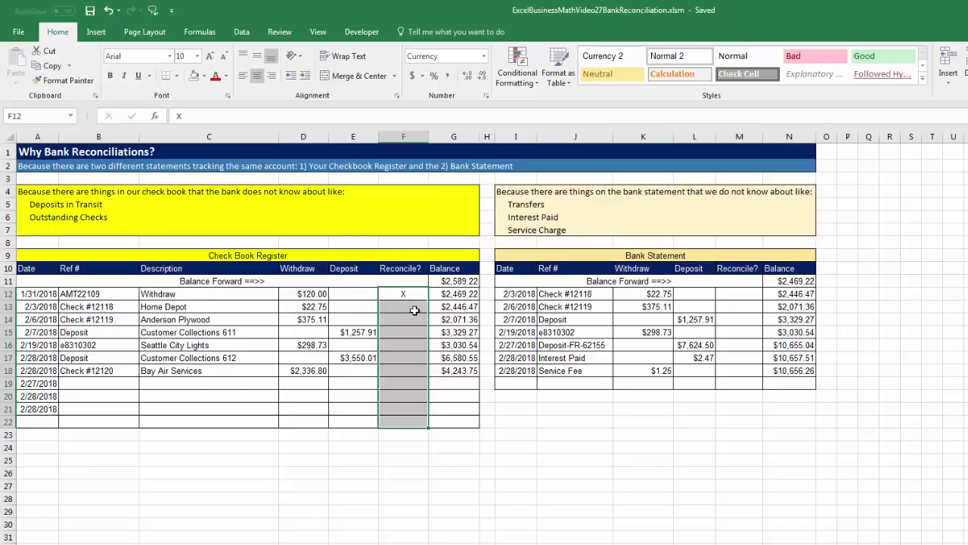
{"action": "left_click", "coordinate": [239, 33]}
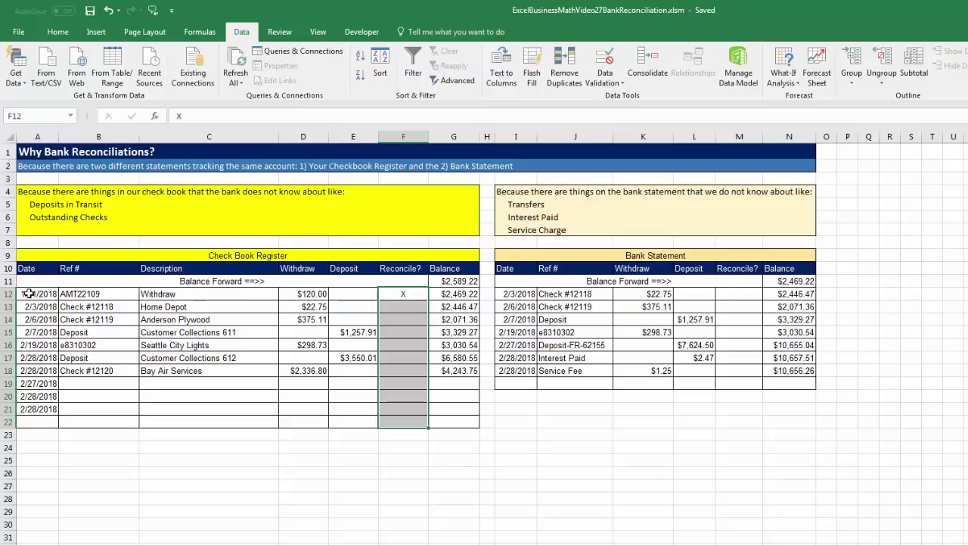
{"action": "left_click_drag", "start_coordinate": [26, 293], "coordinate": [430, 293]}
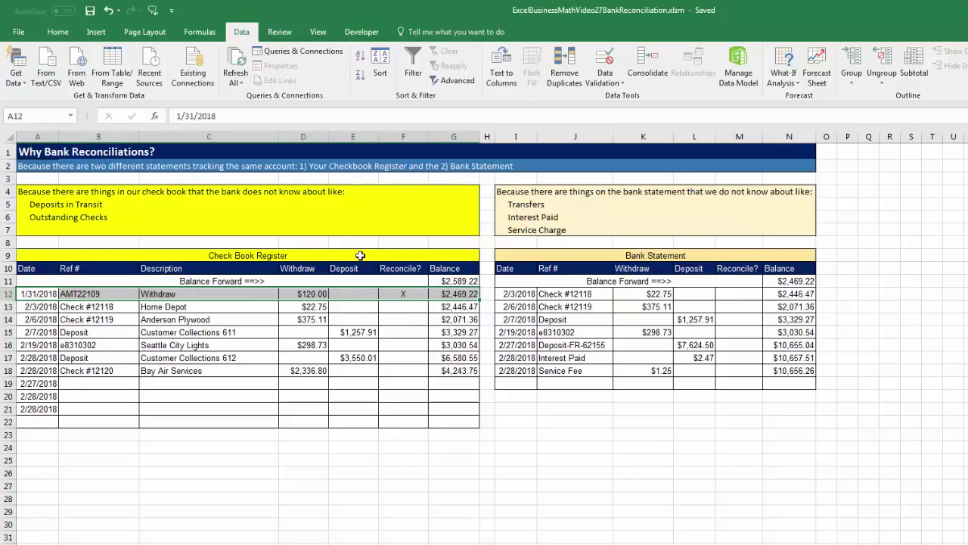
Try entering e in the Home Depot record's Reconcile? cell F13 and undo the entry.
{"action": "left_click", "coordinate": [408, 310]}
{"action": "type", "text": "e"}
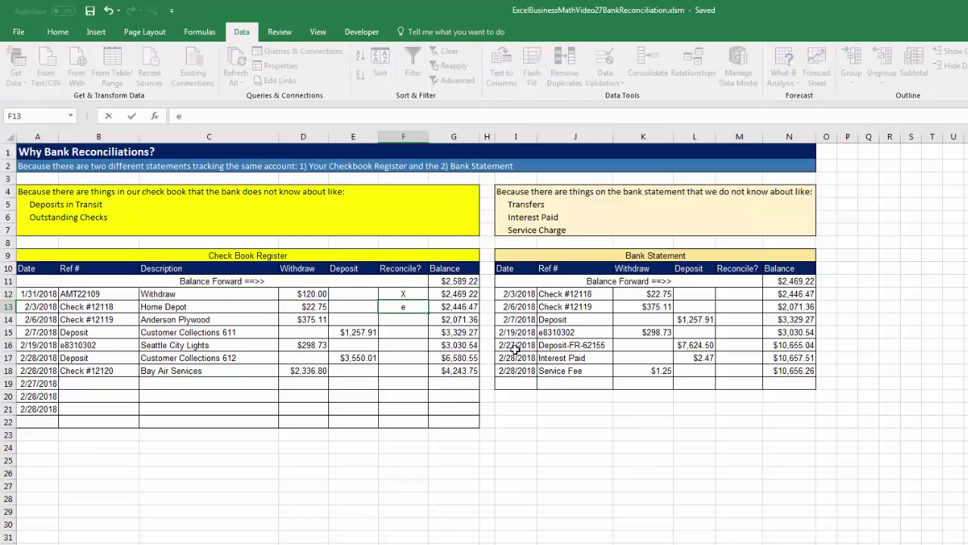
{"action": "key", "text": "Return"}
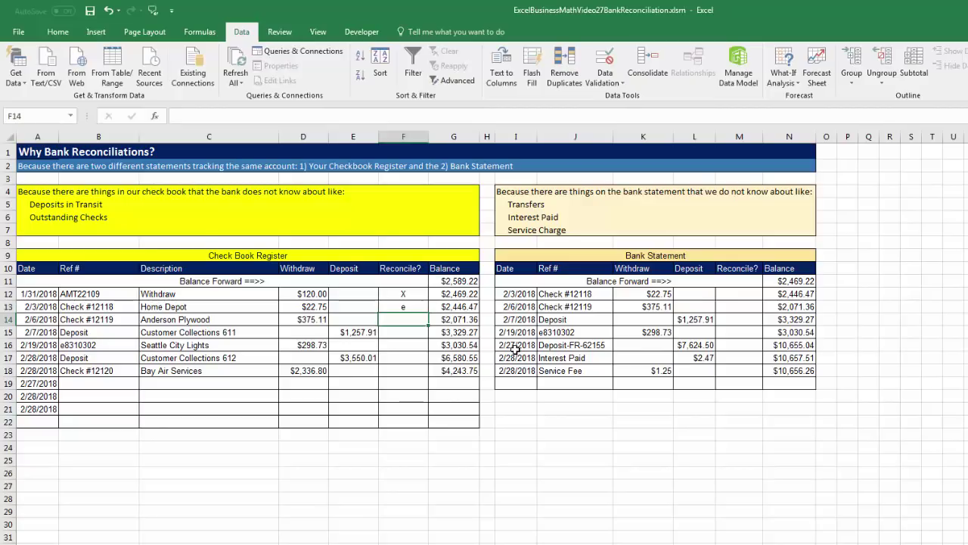
{"action": "key", "text": "ctrl+z"}
Apply list data validation with the source X to the Check Book Register's Reconcile? cells F12:F22.
{"action": "left_click_drag", "start_coordinate": [404, 291], "coordinate": [402, 421]}
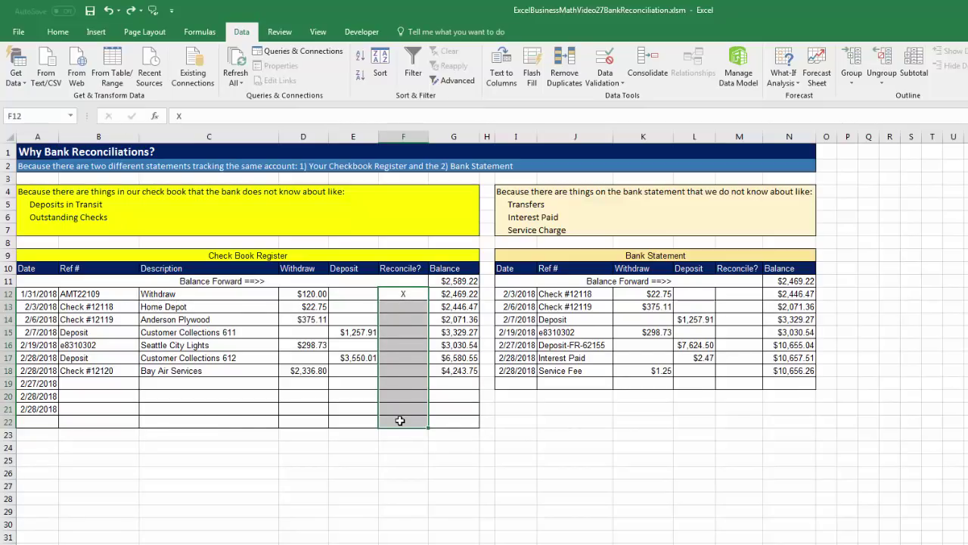
{"action": "left_click", "coordinate": [605, 61]}
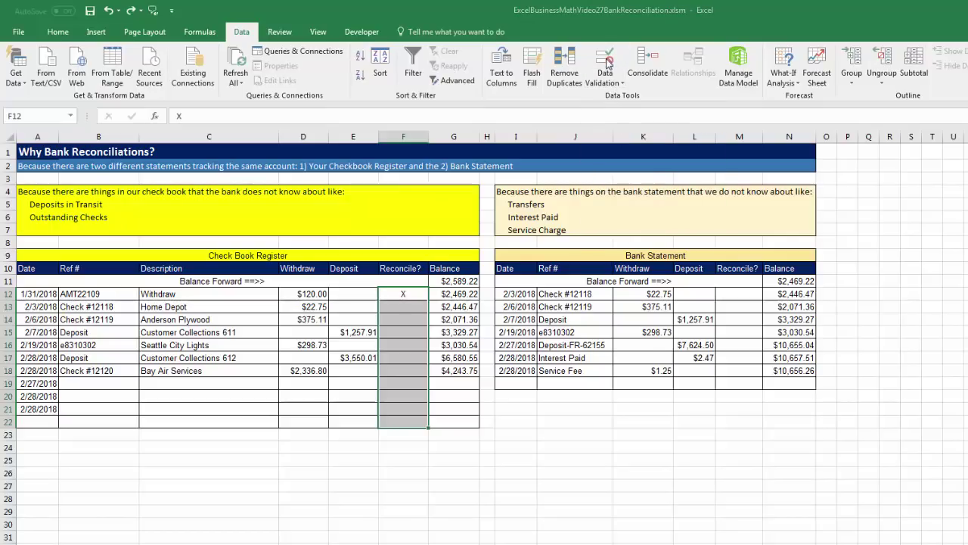
{"action": "left_click_drag", "start_coordinate": [552, 186], "coordinate": [628, 265]}
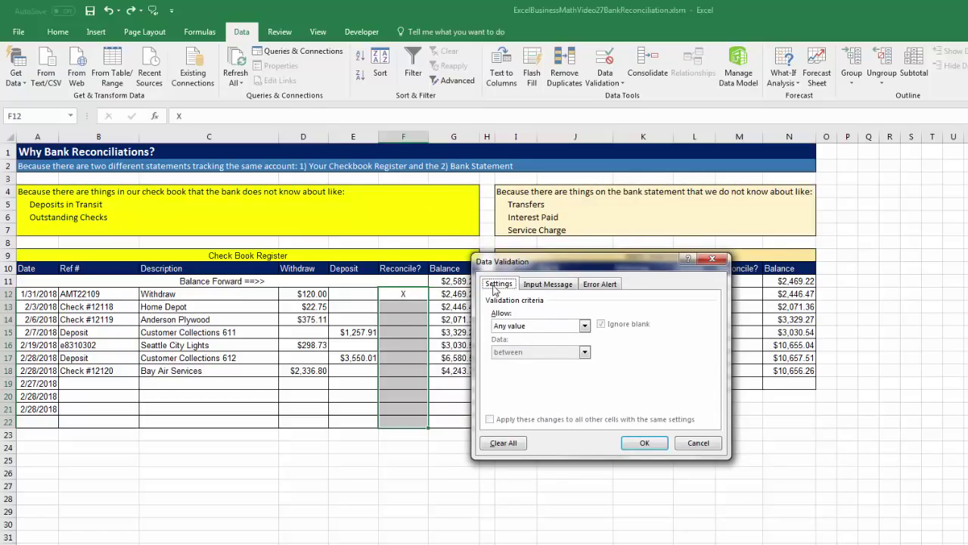
{"action": "left_click", "coordinate": [585, 326]}
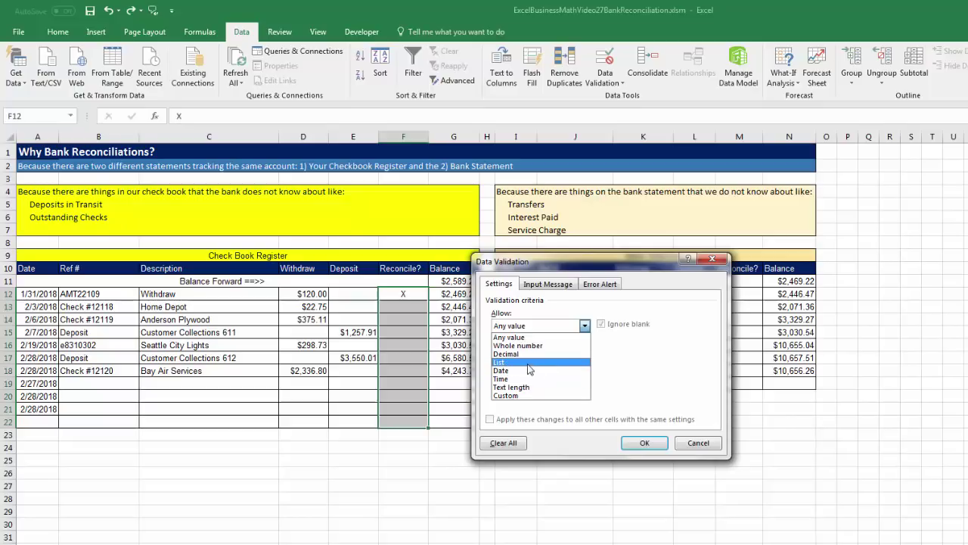
{"action": "left_click", "coordinate": [499, 364]}
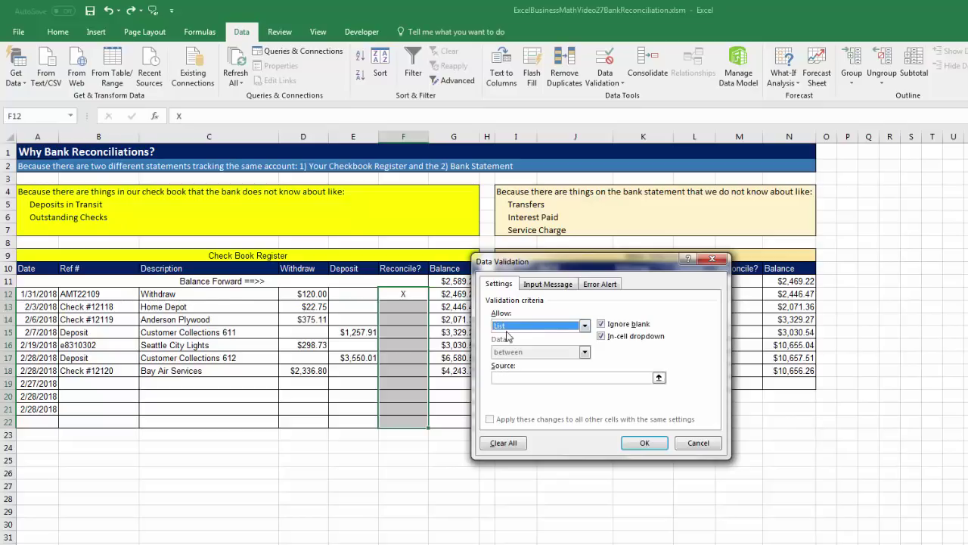
{"action": "left_click", "coordinate": [505, 377]}
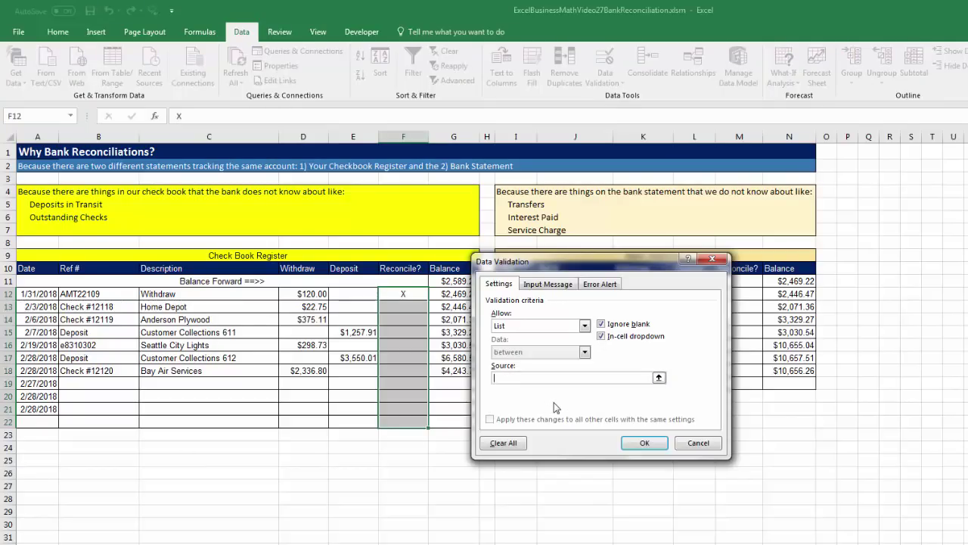
{"action": "type", "text": "X"}
{"action": "left_click", "coordinate": [553, 284]}
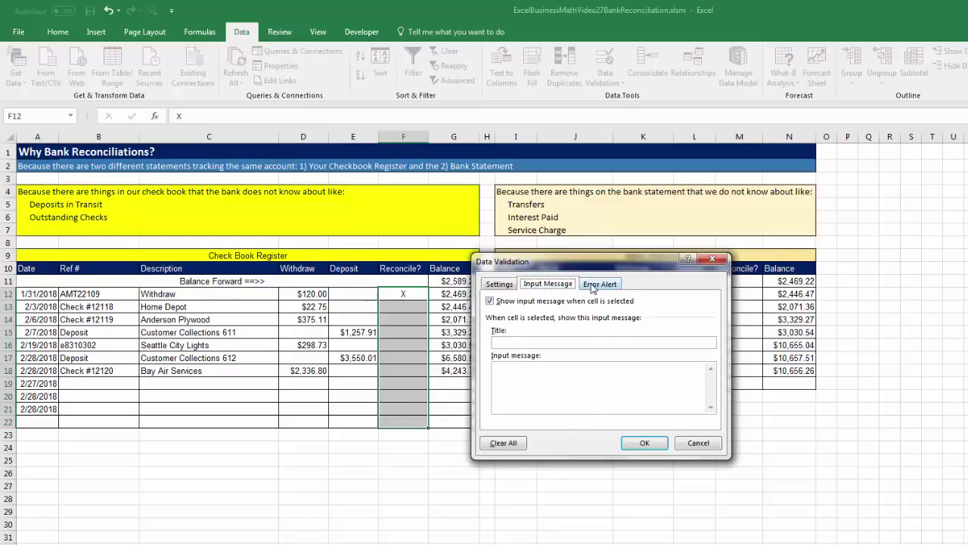
{"action": "left_click", "coordinate": [594, 286]}
{"action": "left_click", "coordinate": [505, 286]}
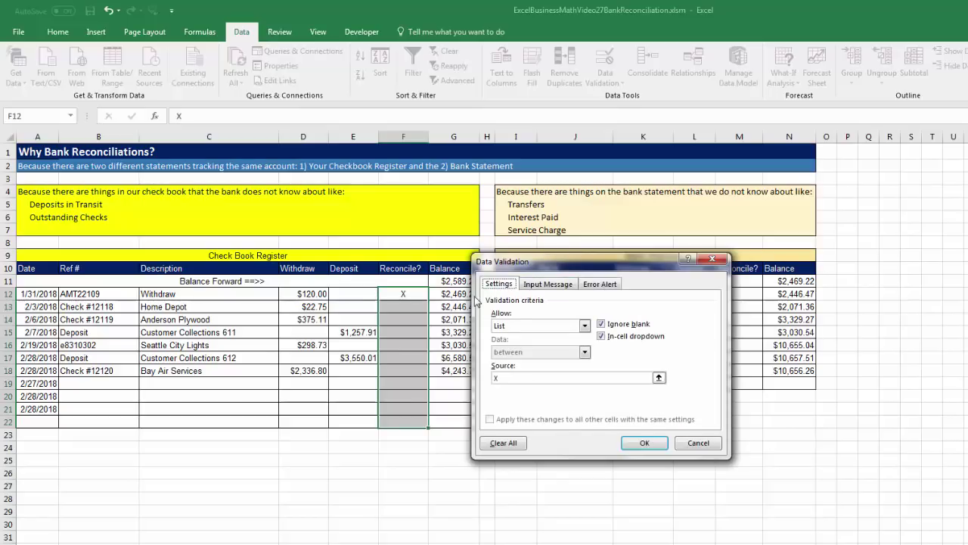
{"action": "left_click", "coordinate": [639, 446]}
Test the validation in F13 by choosing X from the list and trying to enter t.
{"action": "left_click", "coordinate": [407, 308]}
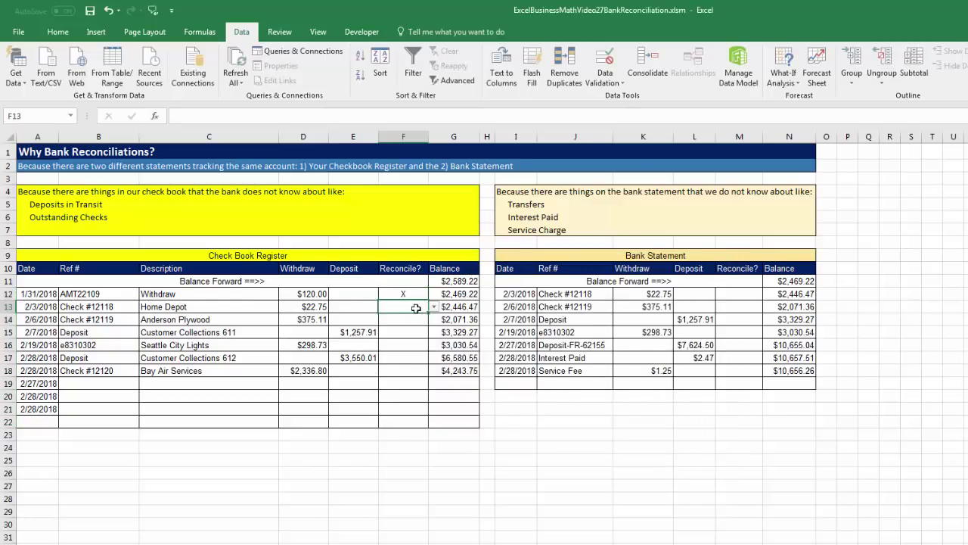
{"action": "left_click", "coordinate": [434, 307]}
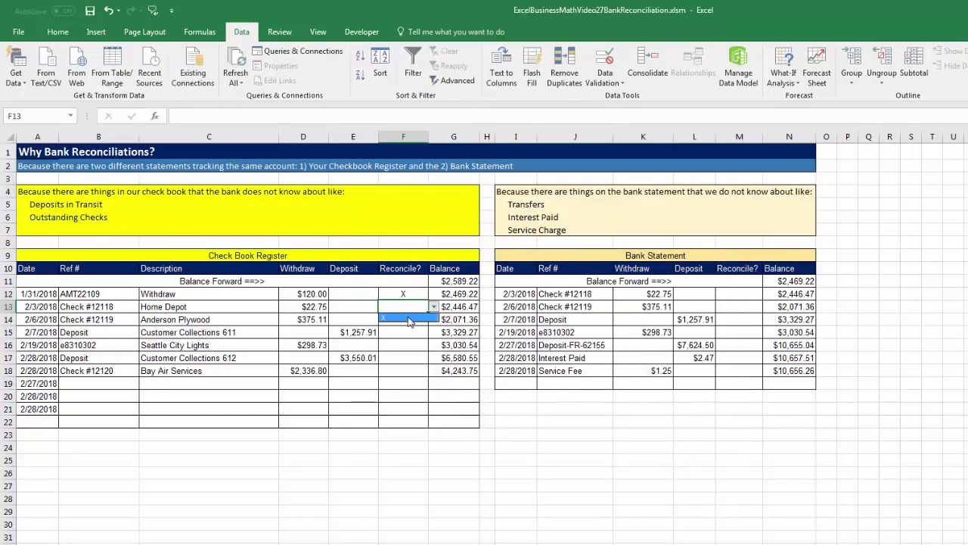
{"action": "left_click", "coordinate": [408, 321]}
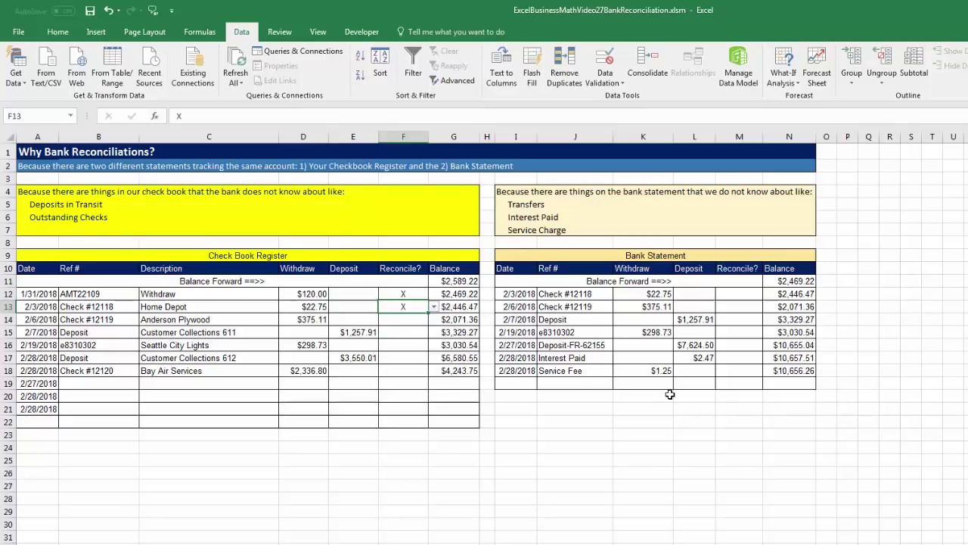
{"action": "type", "text": "t"}
{"action": "key", "text": "Return"}
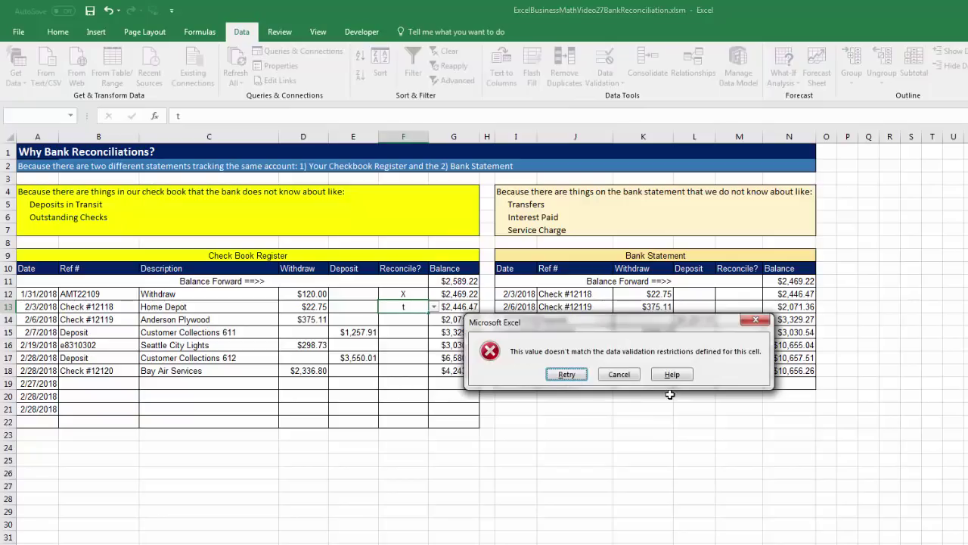
{"action": "left_click_drag", "start_coordinate": [634, 324], "coordinate": [436, 348]}
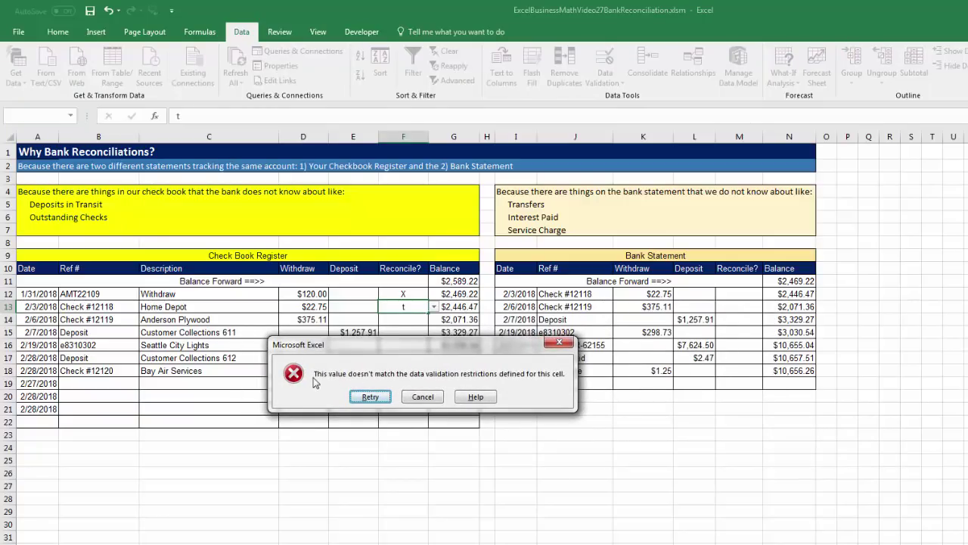
{"action": "left_click", "coordinate": [432, 402]}
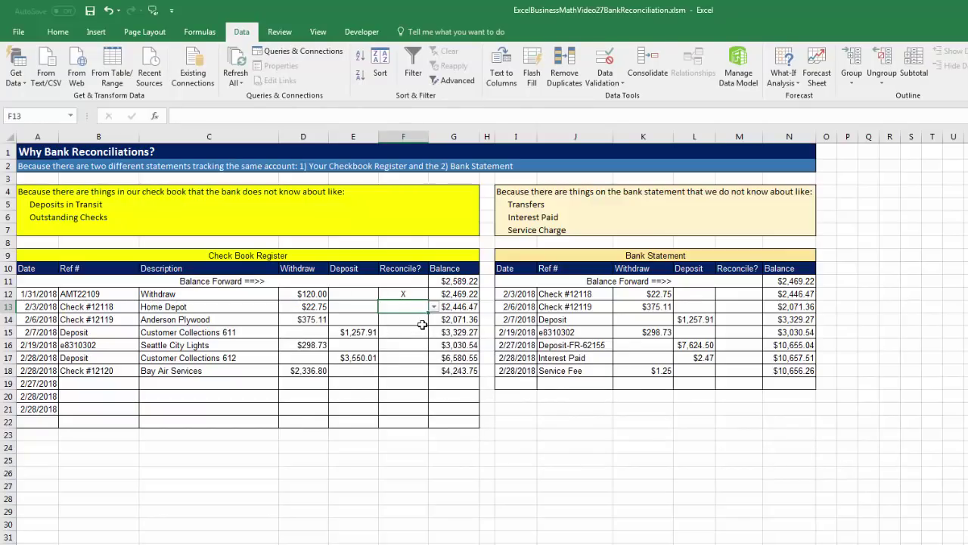
Examine the first register record in A12:G12, its Reconcile? cell F12, and the available conditional formatting rule types.
{"action": "left_click_drag", "start_coordinate": [38, 295], "coordinate": [454, 292]}
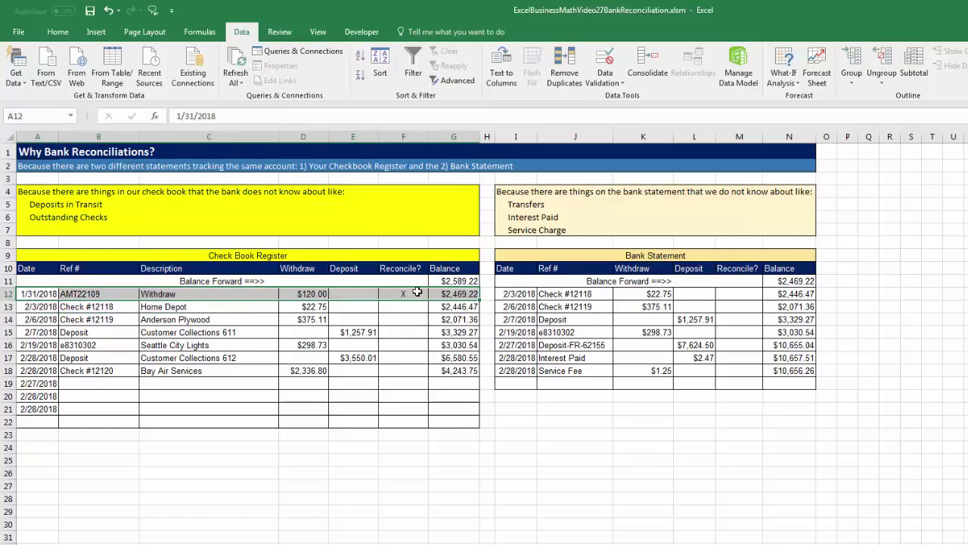
{"action": "left_click", "coordinate": [38, 443]}
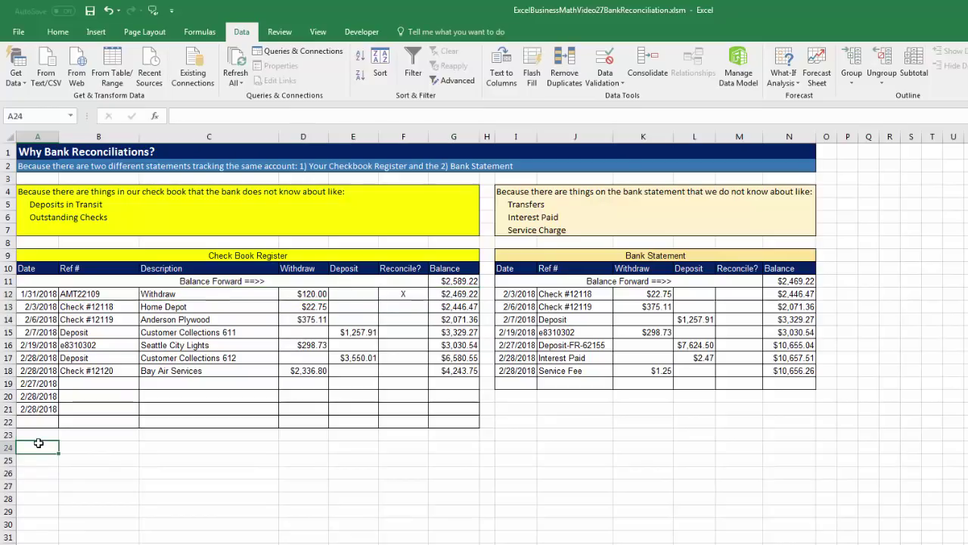
{"action": "left_click", "coordinate": [37, 295]}
{"action": "left_click", "coordinate": [98, 295]}
{"action": "left_click", "coordinate": [175, 295]}
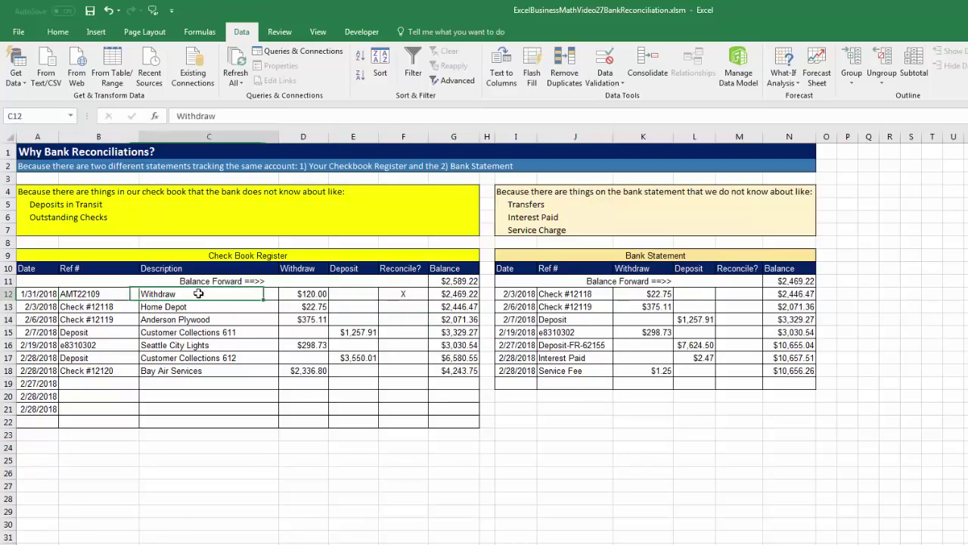
{"action": "left_click", "coordinate": [307, 294]}
{"action": "left_click", "coordinate": [346, 294]}
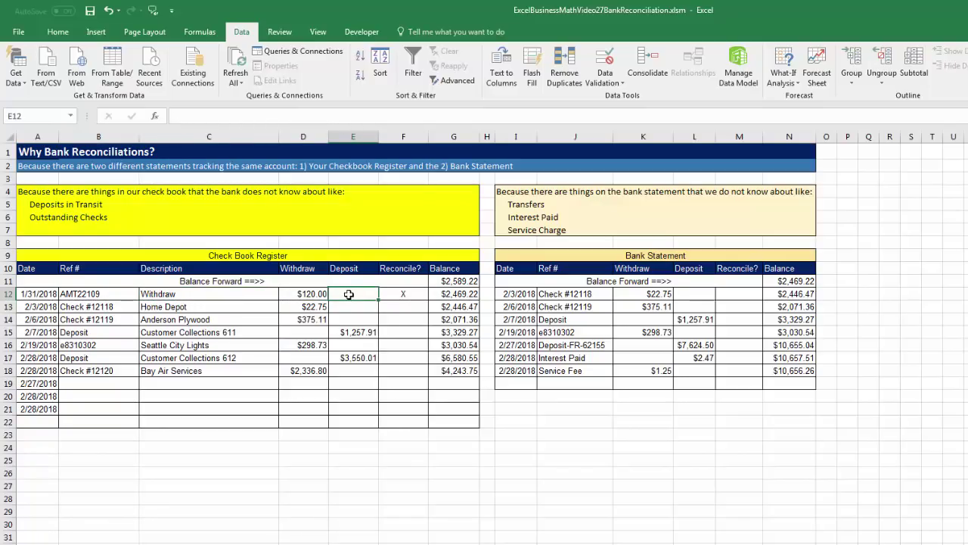
{"action": "left_click", "coordinate": [62, 33]}
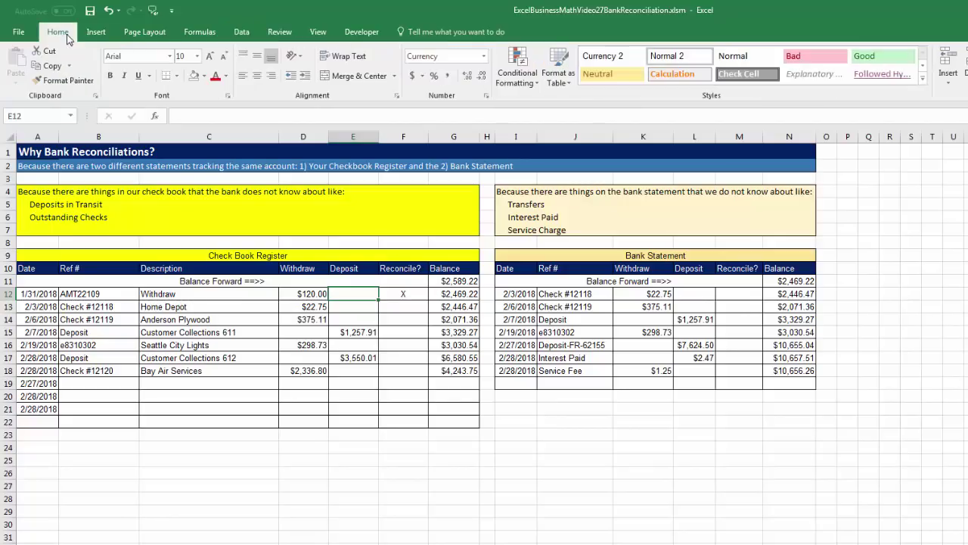
{"action": "left_click", "coordinate": [531, 80]}
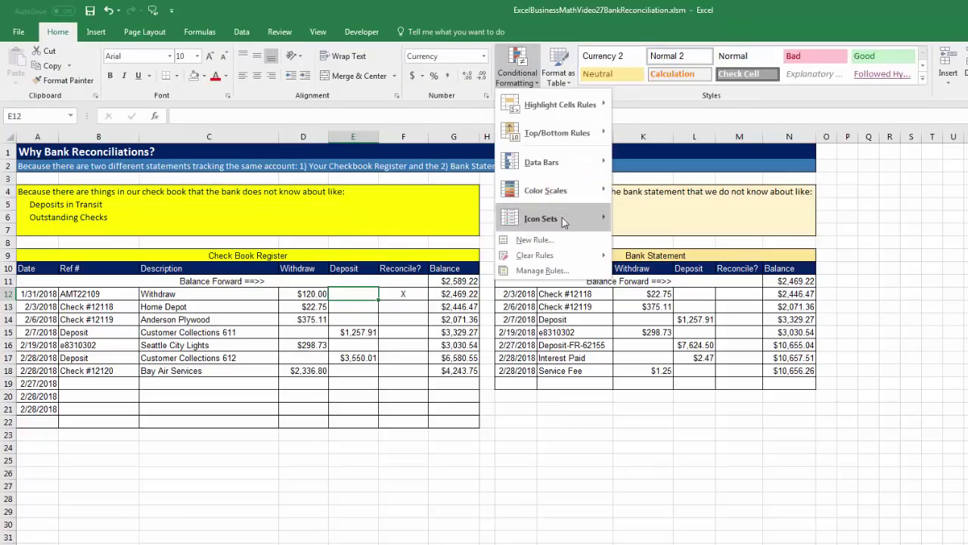
{"action": "left_click", "coordinate": [511, 75]}
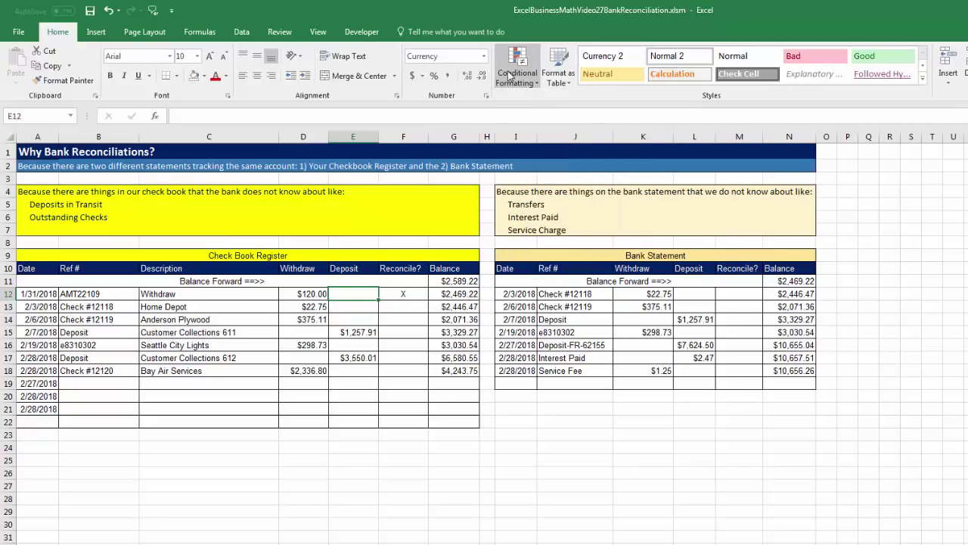
{"action": "left_click_drag", "start_coordinate": [34, 295], "coordinate": [447, 295]}
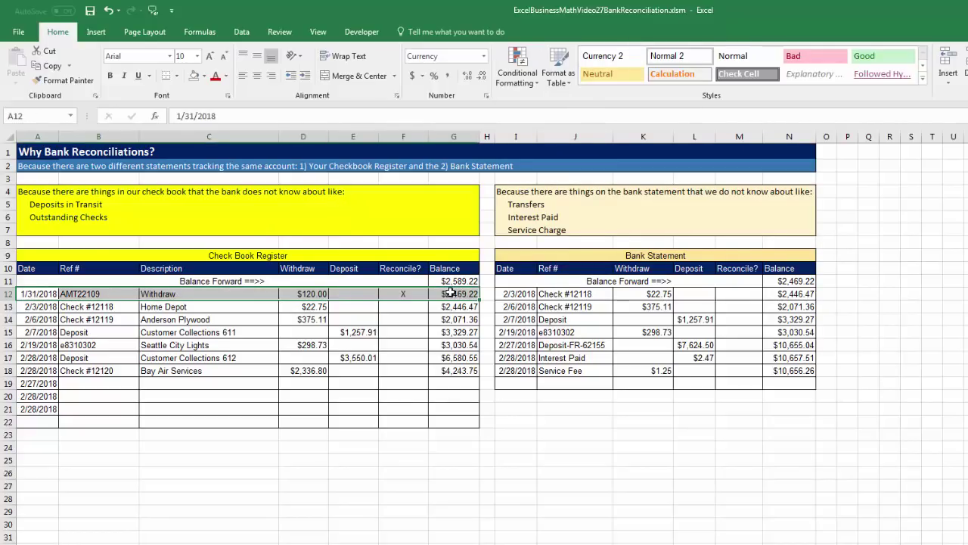
{"action": "left_click", "coordinate": [407, 294]}
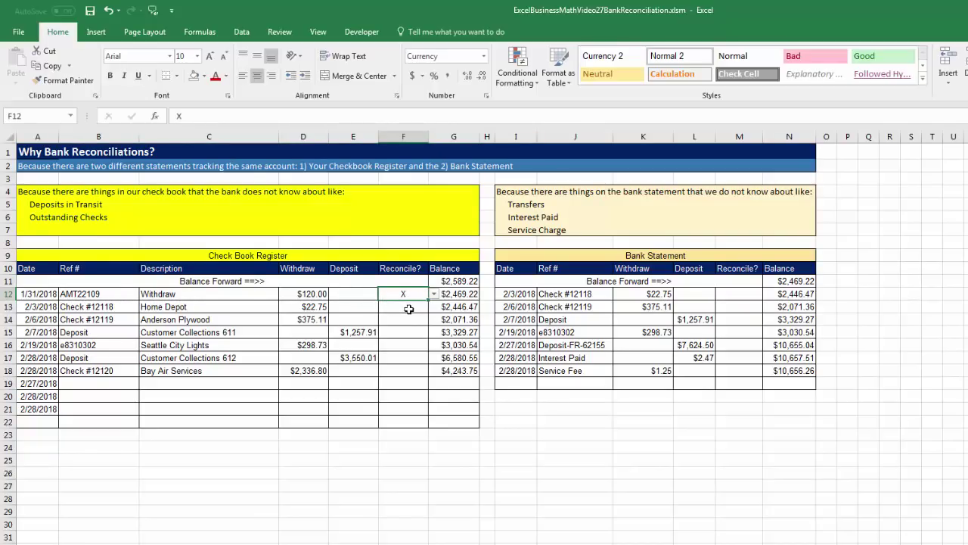
Examine the Home Depot record in row 13, the Anderson Plywood record in row 14, and the blank area below the register.
{"action": "left_click", "coordinate": [34, 307]}
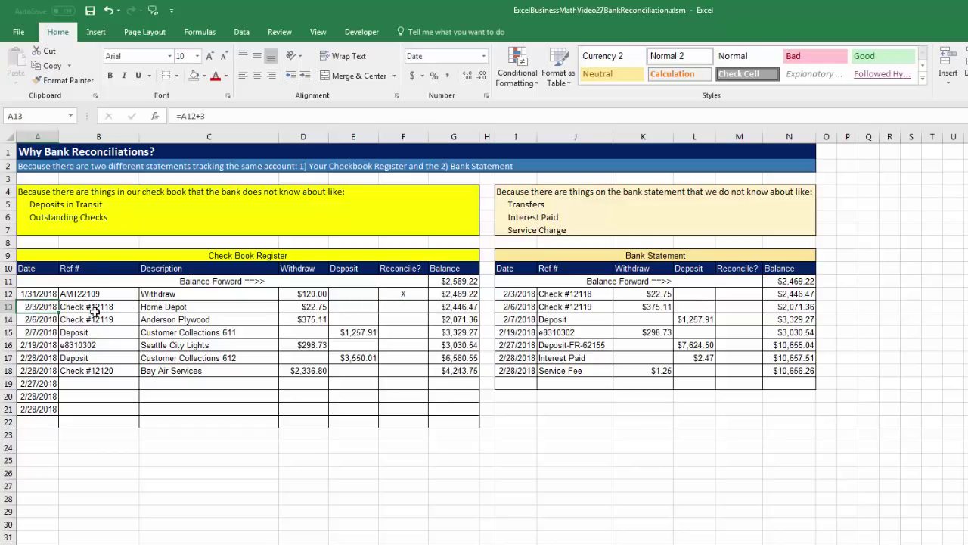
{"action": "left_click", "coordinate": [113, 306]}
{"action": "left_click", "coordinate": [198, 308]}
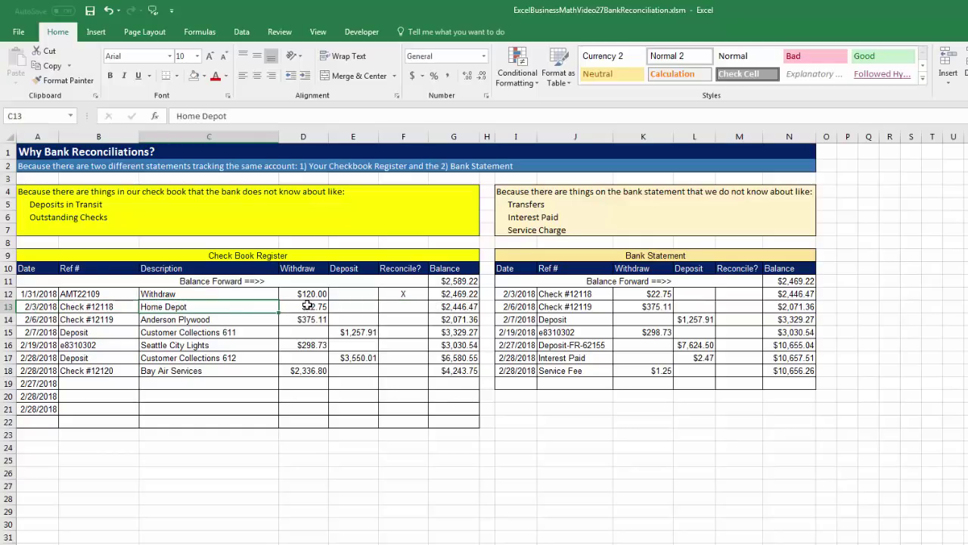
{"action": "left_click", "coordinate": [308, 306]}
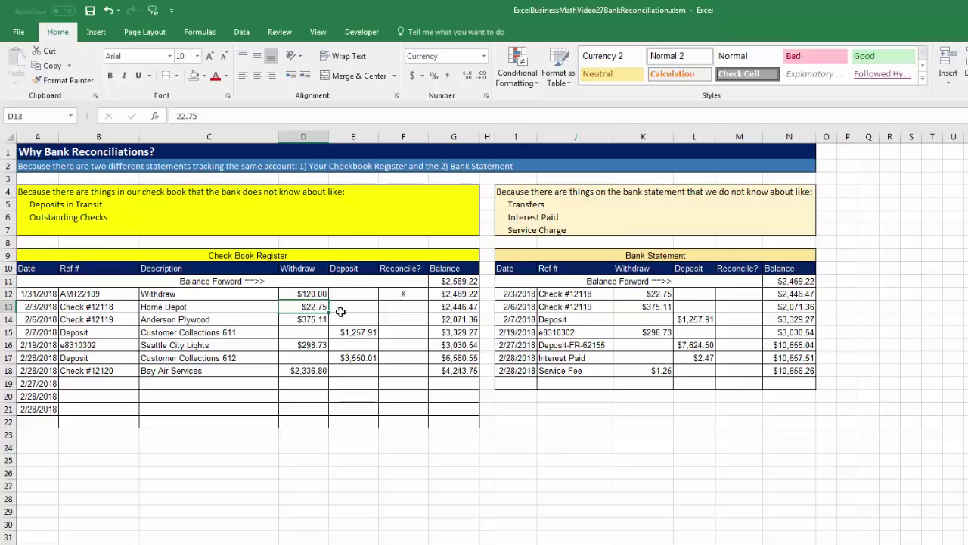
{"action": "left_click", "coordinate": [34, 449]}
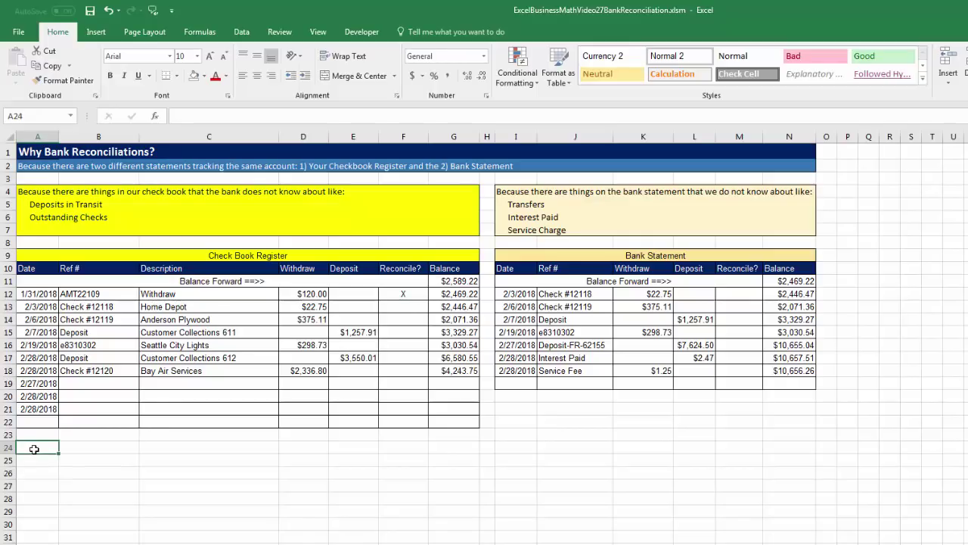
{"action": "left_click_drag", "start_coordinate": [40, 293], "coordinate": [469, 435]}
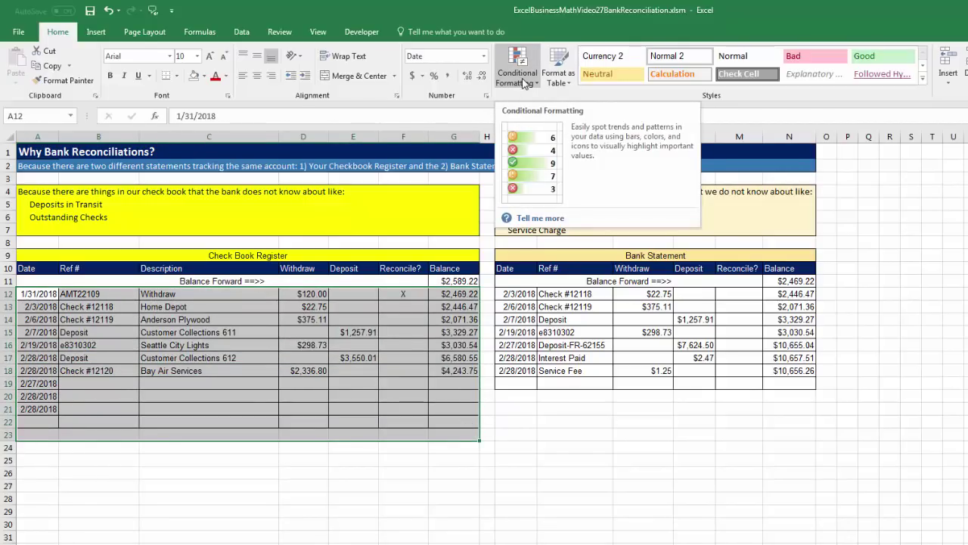
{"action": "left_click", "coordinate": [35, 461]}
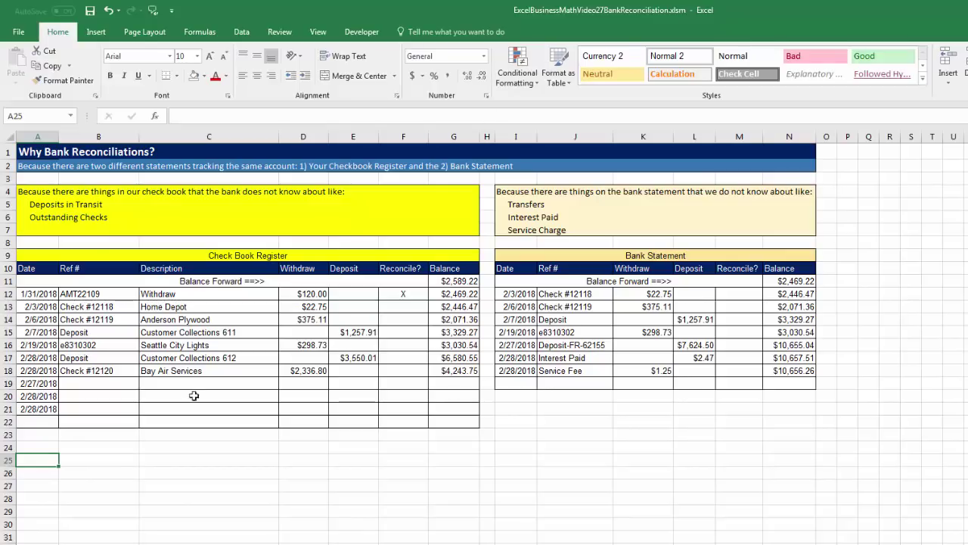
{"action": "left_click_drag", "start_coordinate": [30, 458], "coordinate": [453, 459]}
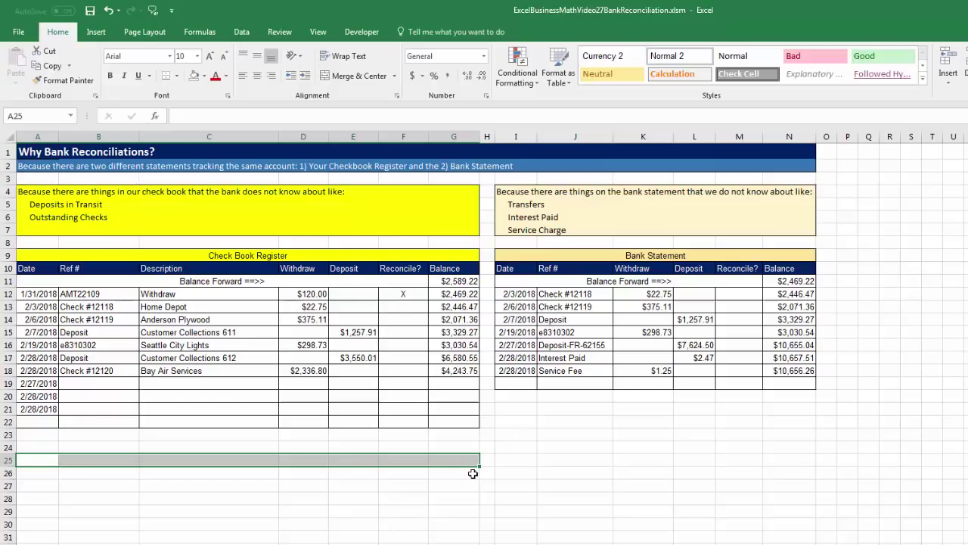
{"action": "left_click_drag", "start_coordinate": [474, 472], "coordinate": [471, 490]}
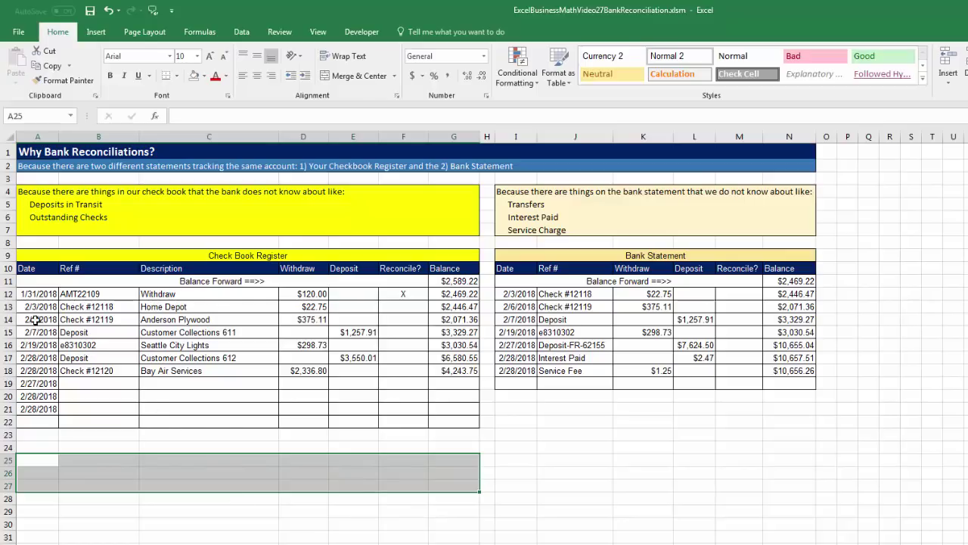
{"action": "left_click_drag", "start_coordinate": [25, 319], "coordinate": [449, 320]}
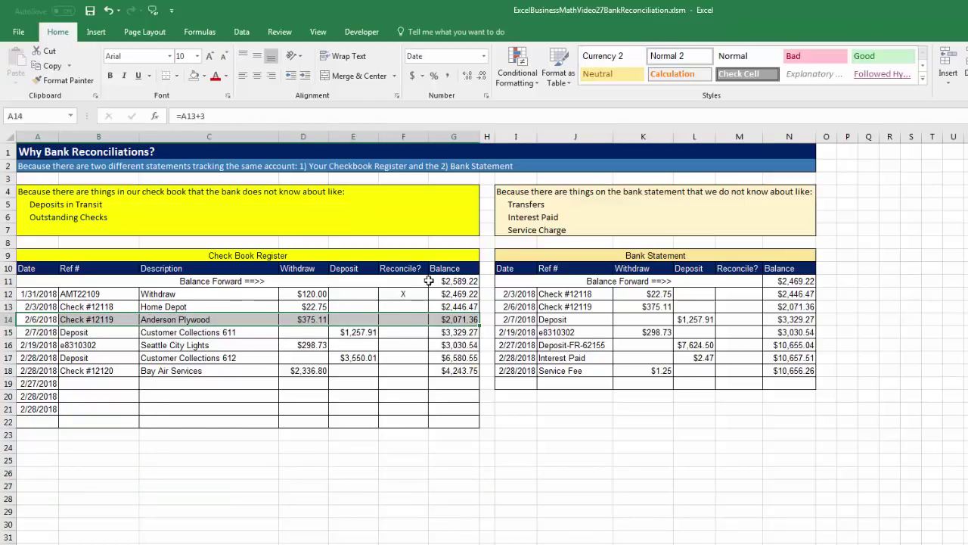
{"action": "left_click", "coordinate": [406, 319]}
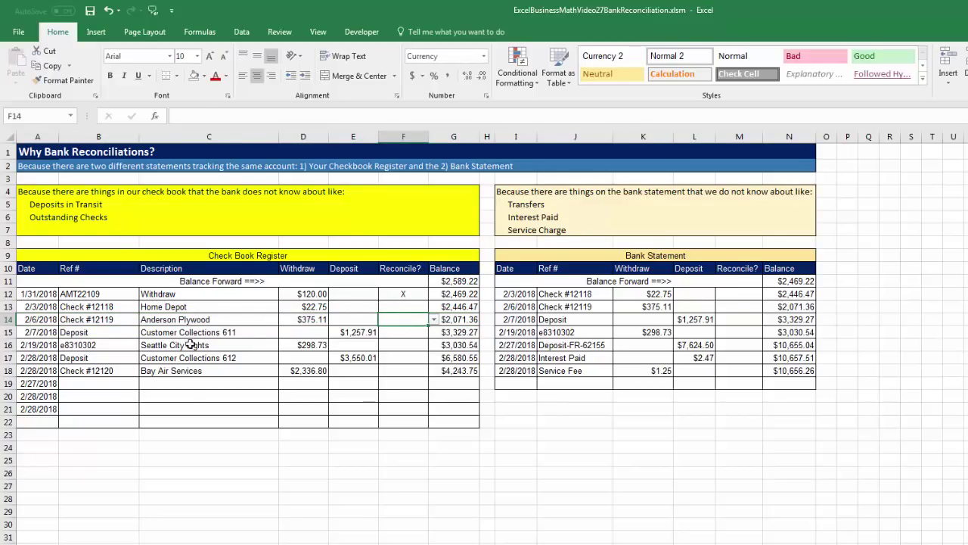
Enter the logical formula =$F12="X" in A24 and fill it across and down through G32.
{"action": "left_click", "coordinate": [47, 449]}
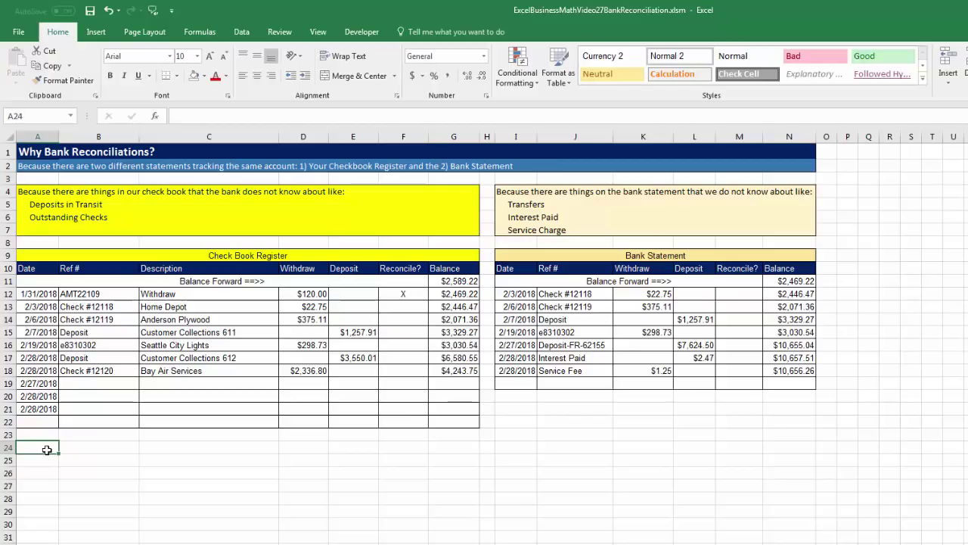
{"action": "type", "text": "="}
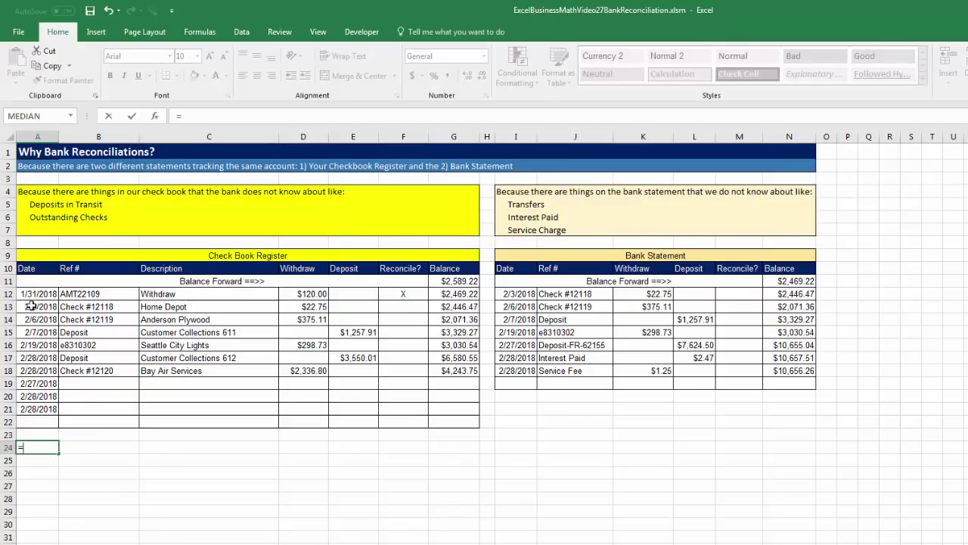
{"action": "left_click", "coordinate": [402, 294]}
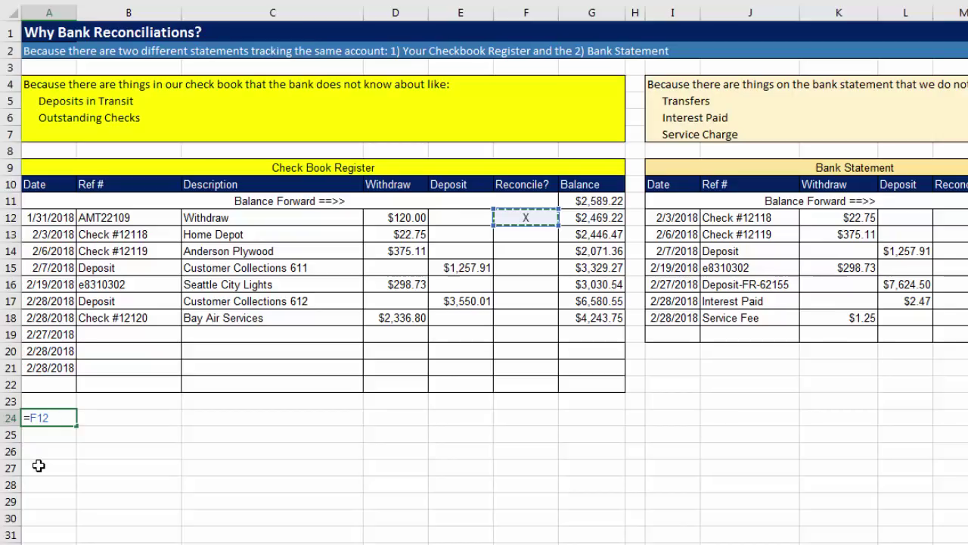
{"action": "key", "text": "F4"}
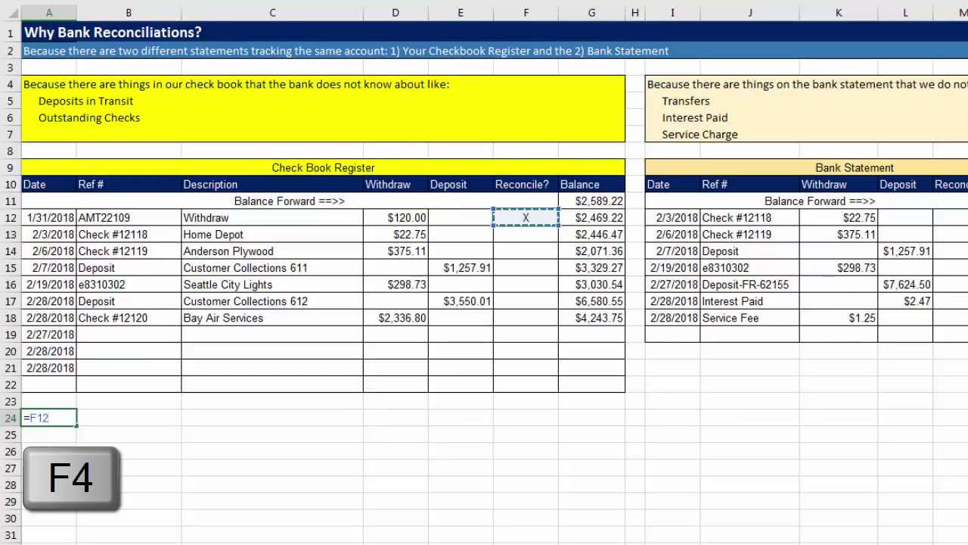
{"action": "key", "text": "F4"}
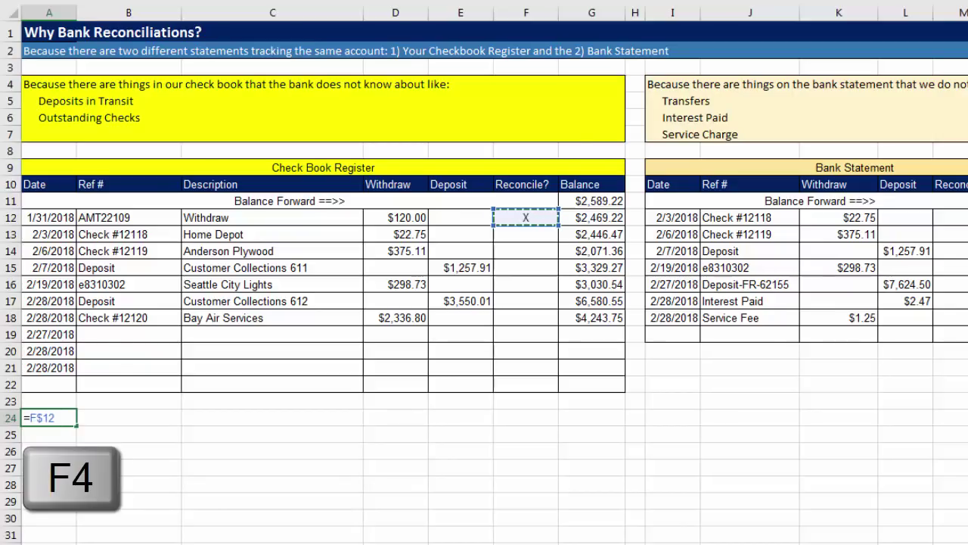
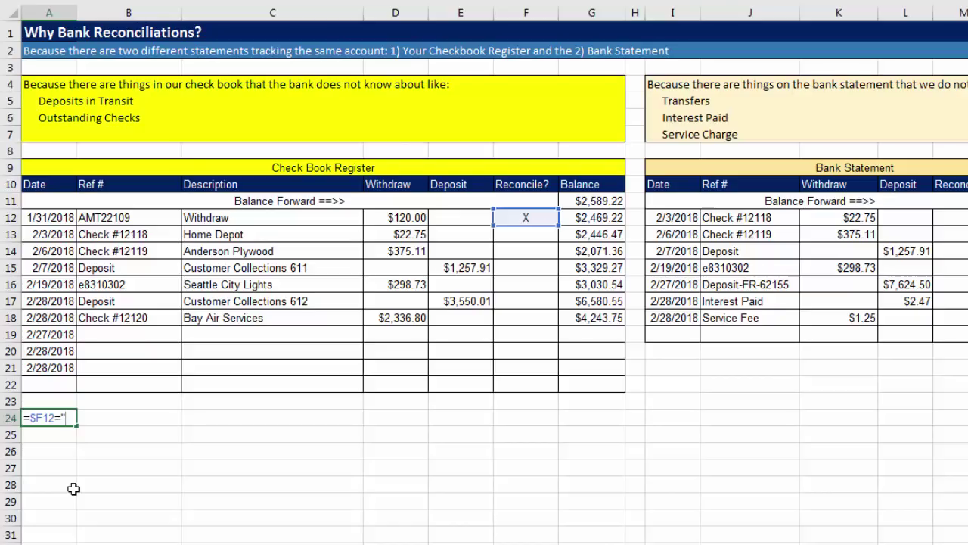
{"action": "type", "text": "X"}
{"action": "key", "text": "ctrl+Return"}
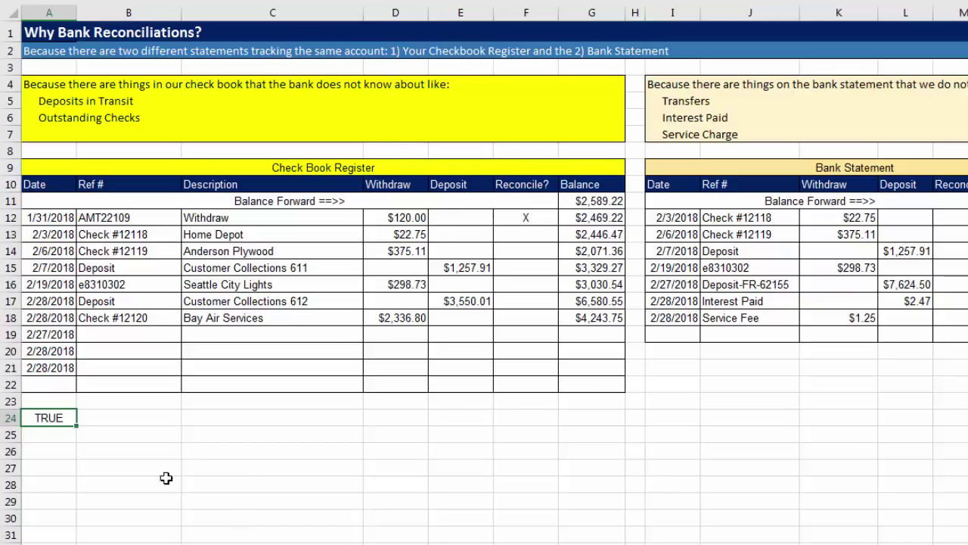
{"action": "left_click_drag", "start_coordinate": [77, 427], "coordinate": [627, 544]}
{"action": "left_click_drag", "start_coordinate": [573, 509], "coordinate": [574, 509]}
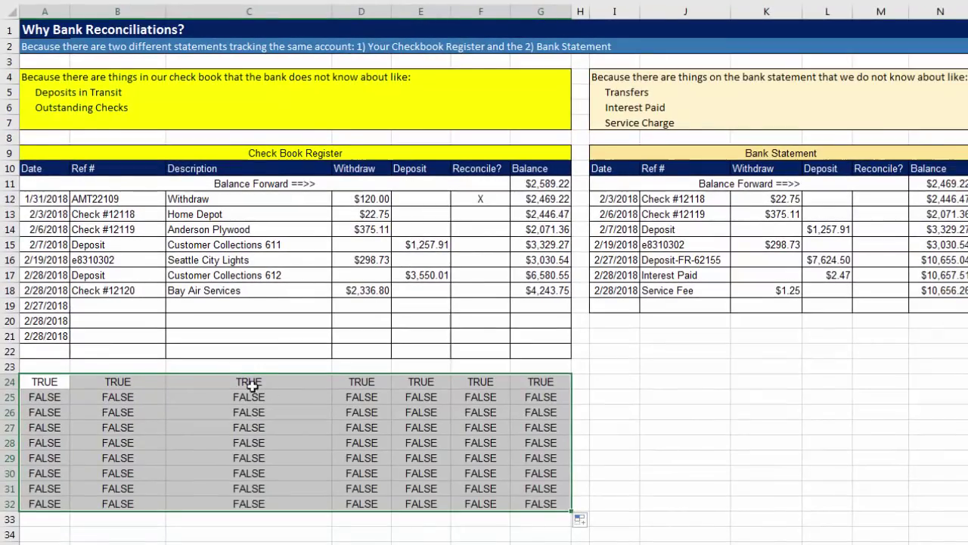
Check the row and column references of the copied formulas in G32, C30, D30 and E30.
{"action": "left_click", "coordinate": [534, 503]}
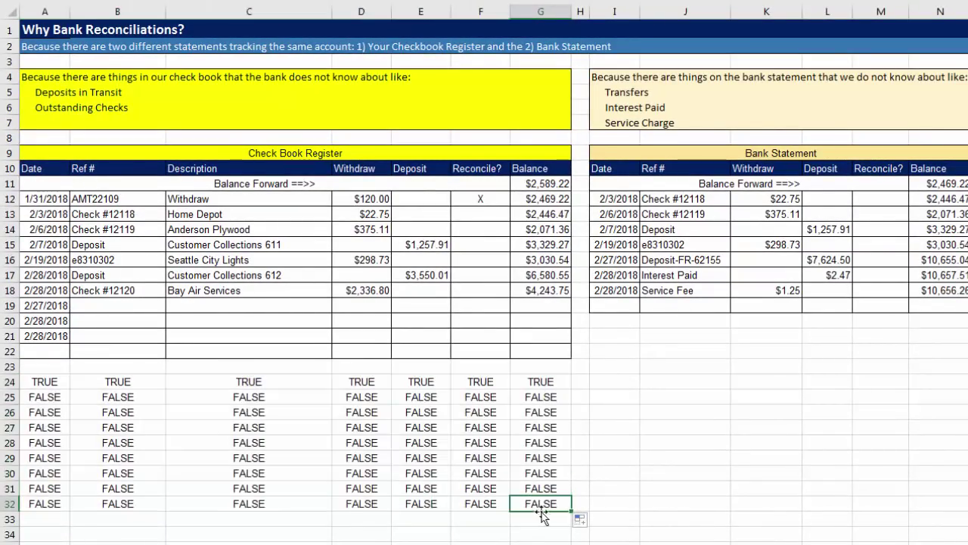
{"action": "key", "text": "F2"}
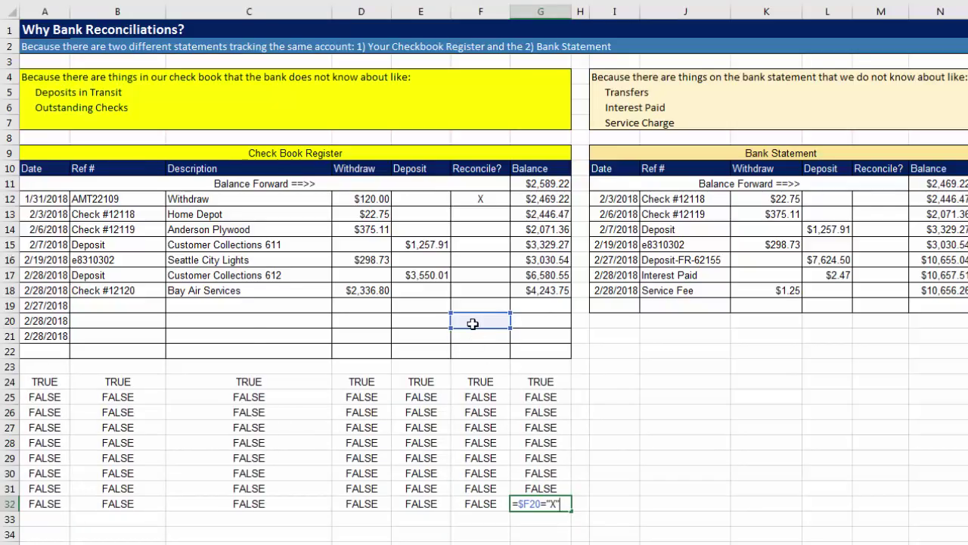
{"action": "key", "text": "ctrl+Return"}
{"action": "left_click", "coordinate": [280, 475]}
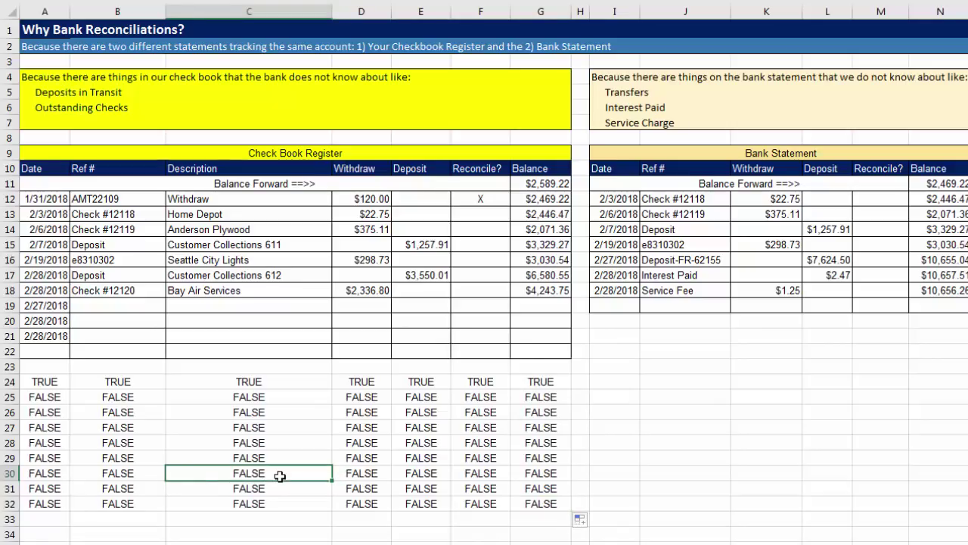
{"action": "key", "text": "F2"}
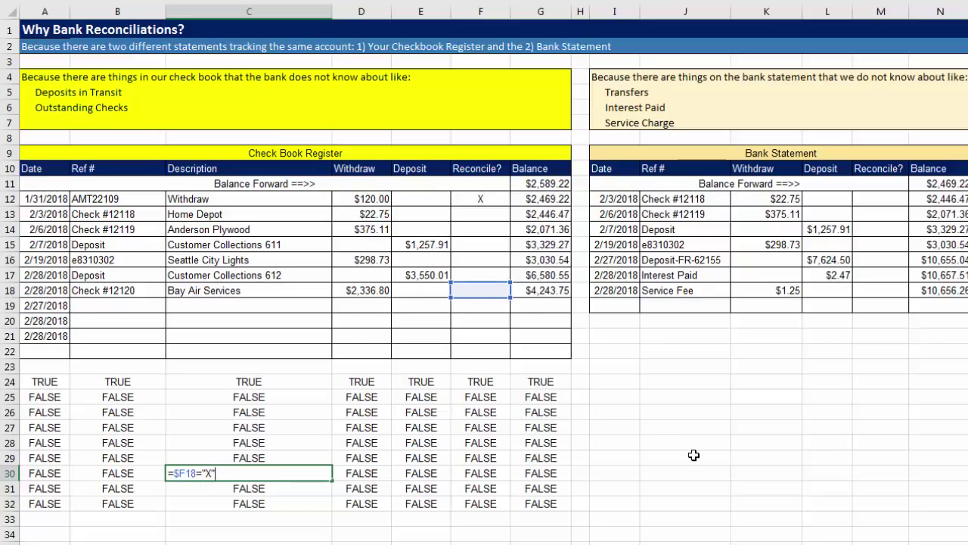
{"action": "key", "text": "Tab"}
{"action": "key", "text": "F2"}
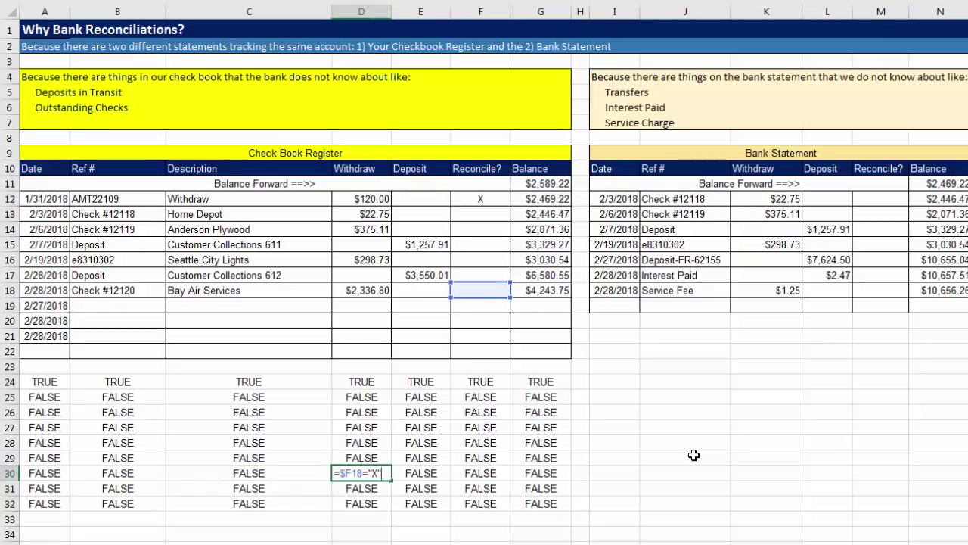
{"action": "key", "text": "Tab"}
{"action": "key", "text": "F2"}
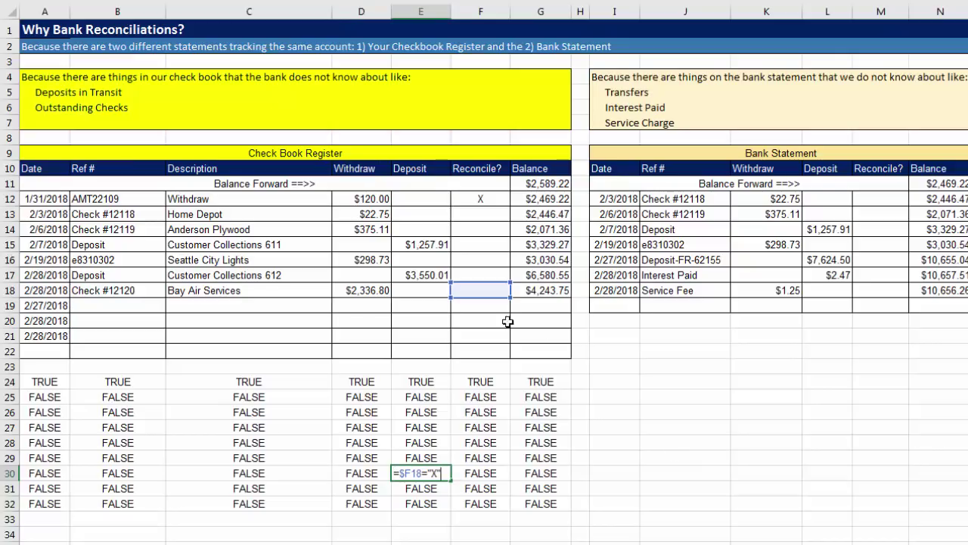
{"action": "key", "text": "Escape"}
Choose X from the list in the Home Depot record's Reconcile? cell F13.
{"action": "left_click", "coordinate": [507, 214]}
{"action": "left_click", "coordinate": [516, 214]}
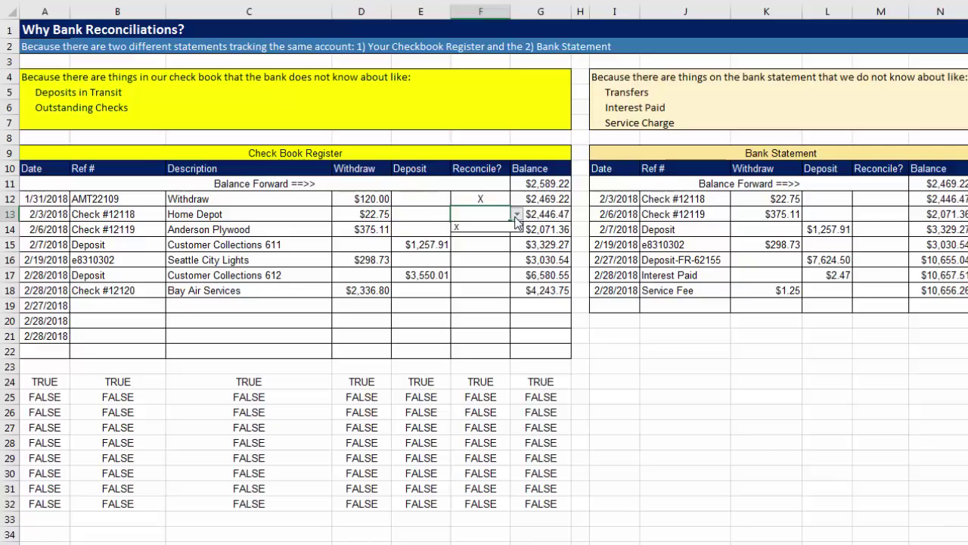
{"action": "left_click", "coordinate": [503, 227]}
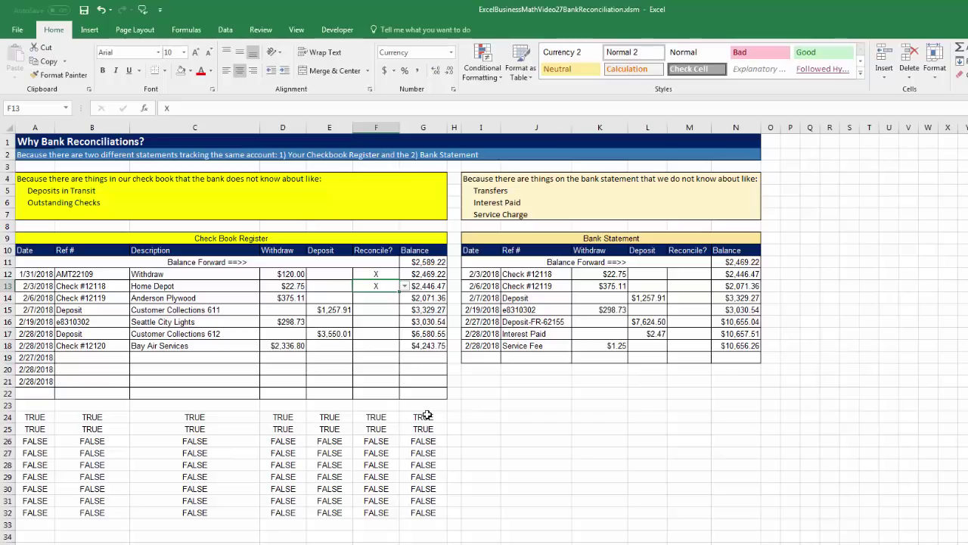
Compare the helper results in A24:G24 and A26:G26, and copy the formula text =$F12="X" from A24.
{"action": "left_click_drag", "start_coordinate": [30, 416], "coordinate": [424, 417]}
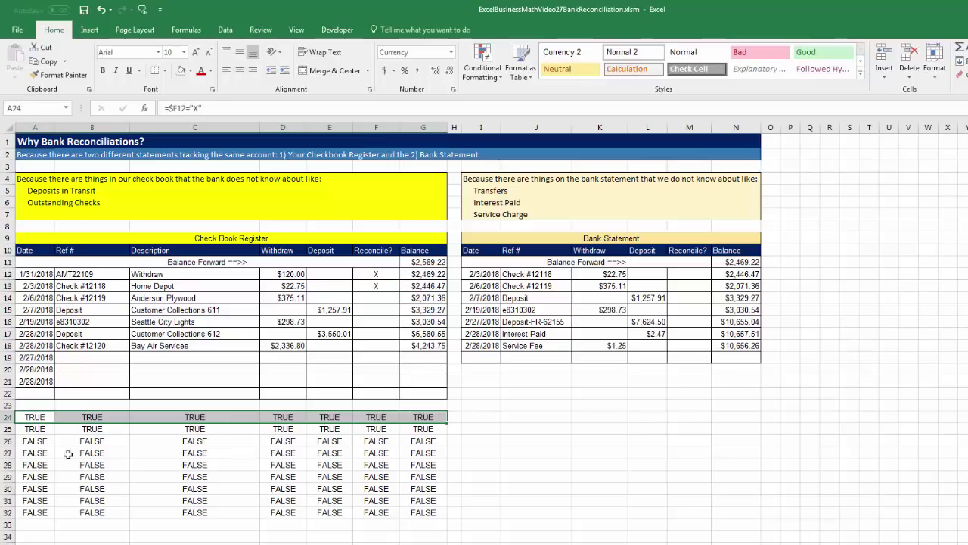
{"action": "left_click_drag", "start_coordinate": [43, 442], "coordinate": [426, 441]}
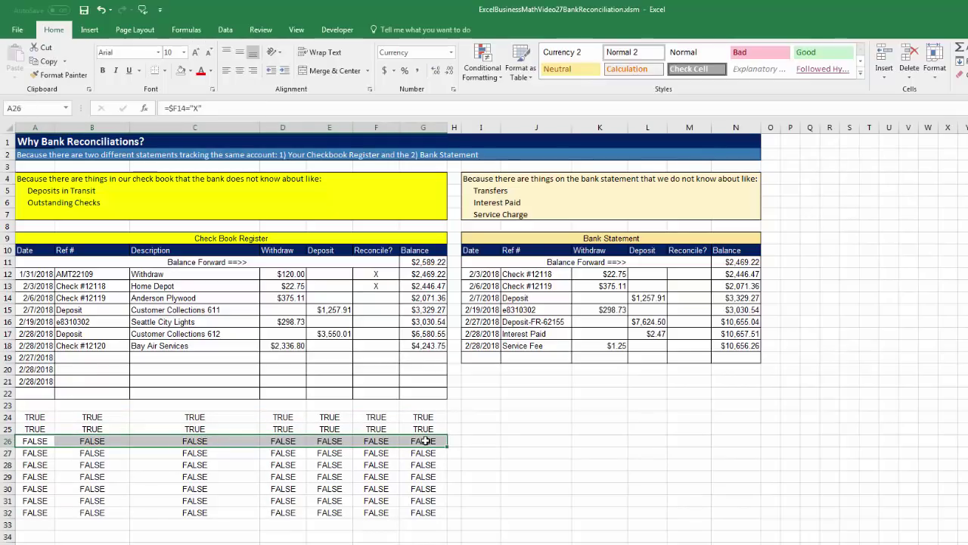
{"action": "left_click", "coordinate": [42, 417]}
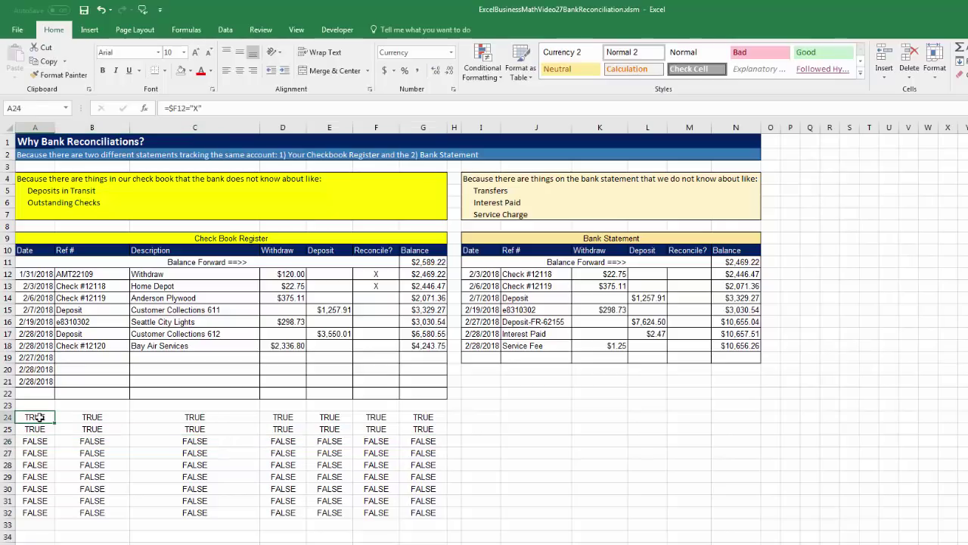
{"action": "key", "text": "F2"}
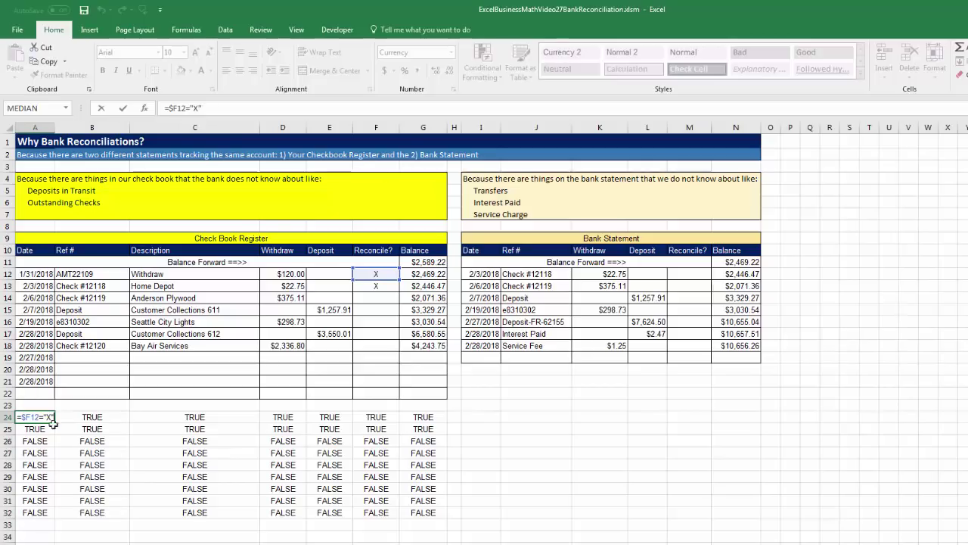
{"action": "left_click_drag", "start_coordinate": [18, 417], "coordinate": [39, 410]}
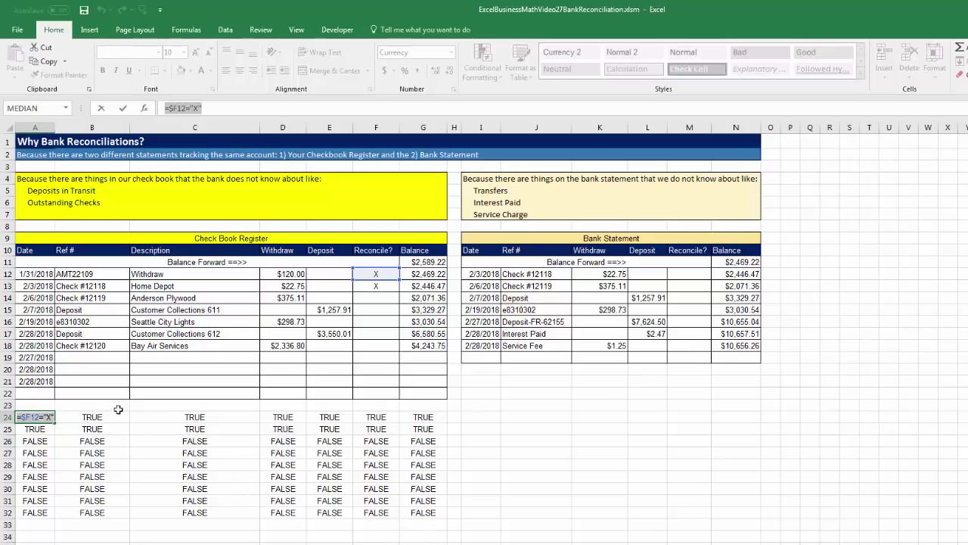
{"action": "key", "text": "ctrl+c"}
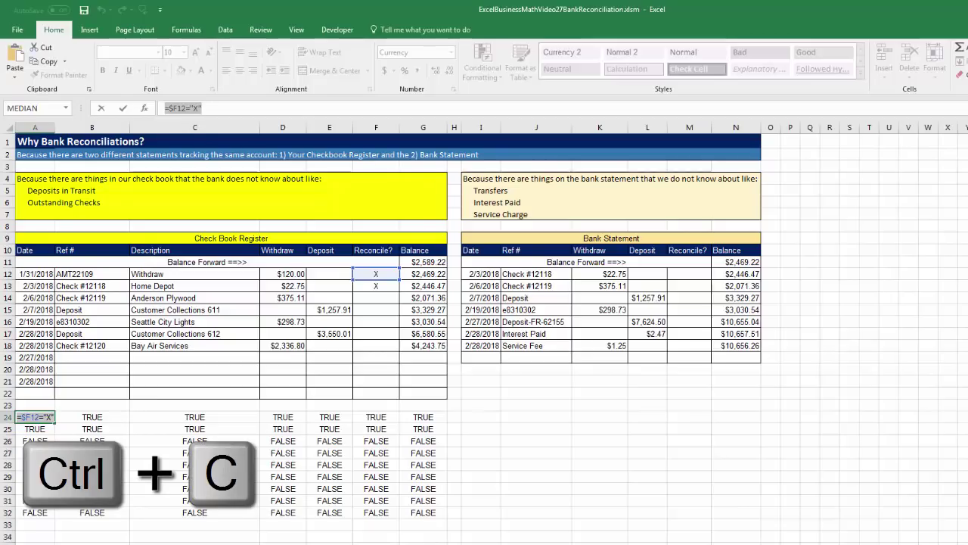
{"action": "key", "text": "Return"}
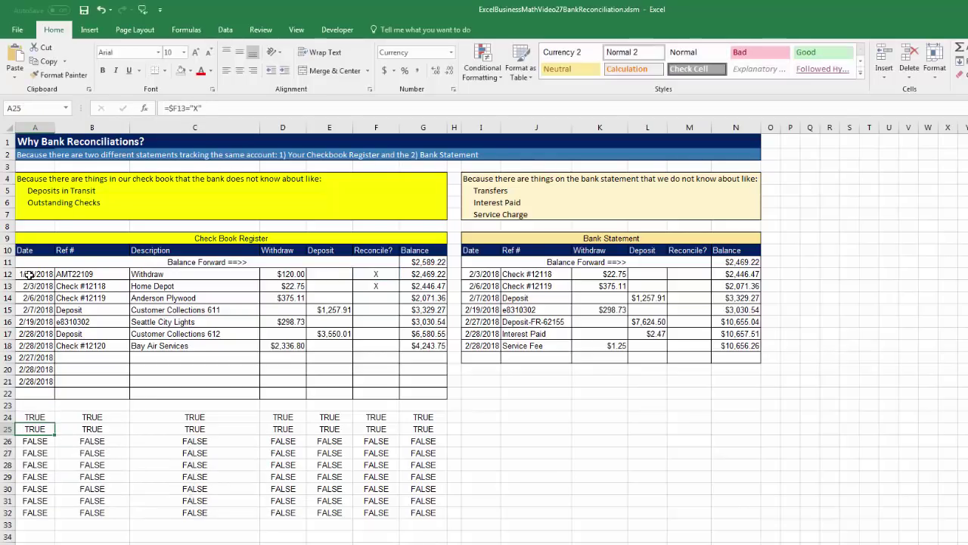
Start a formula-based conditional formatting rule for the check book register records A12:G22, using the copied formula =$F12="X".
{"action": "left_click_drag", "start_coordinate": [28, 273], "coordinate": [435, 394]}
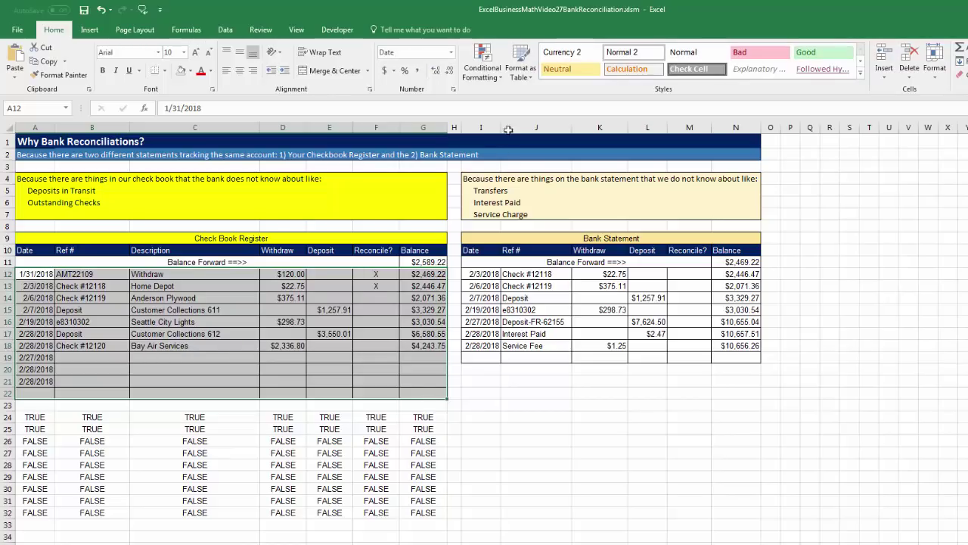
{"action": "left_click", "coordinate": [499, 77]}
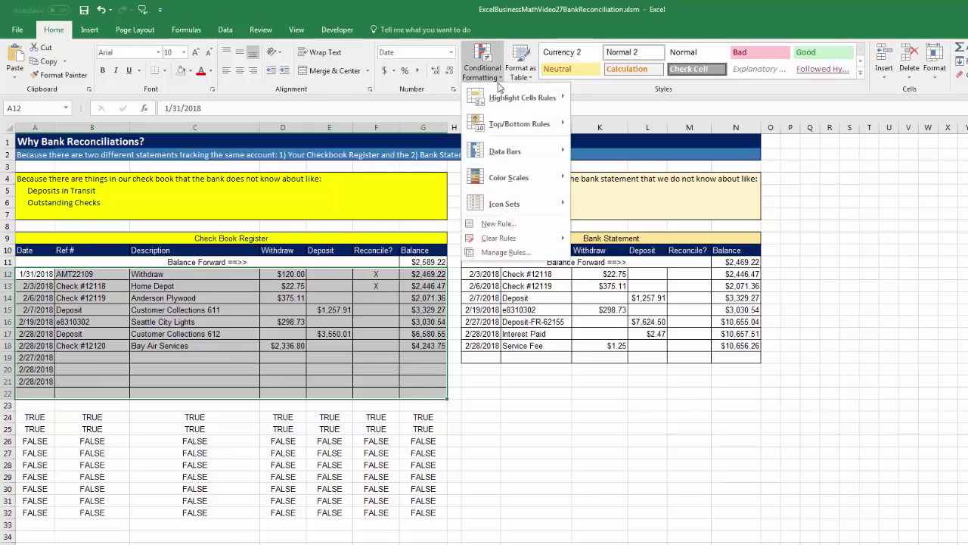
{"action": "left_click", "coordinate": [499, 223]}
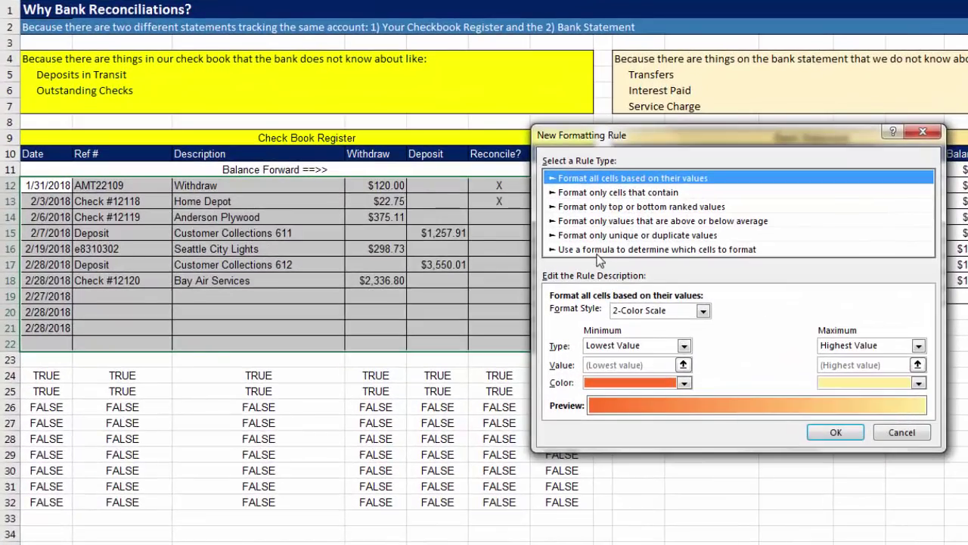
{"action": "left_click", "coordinate": [598, 252]}
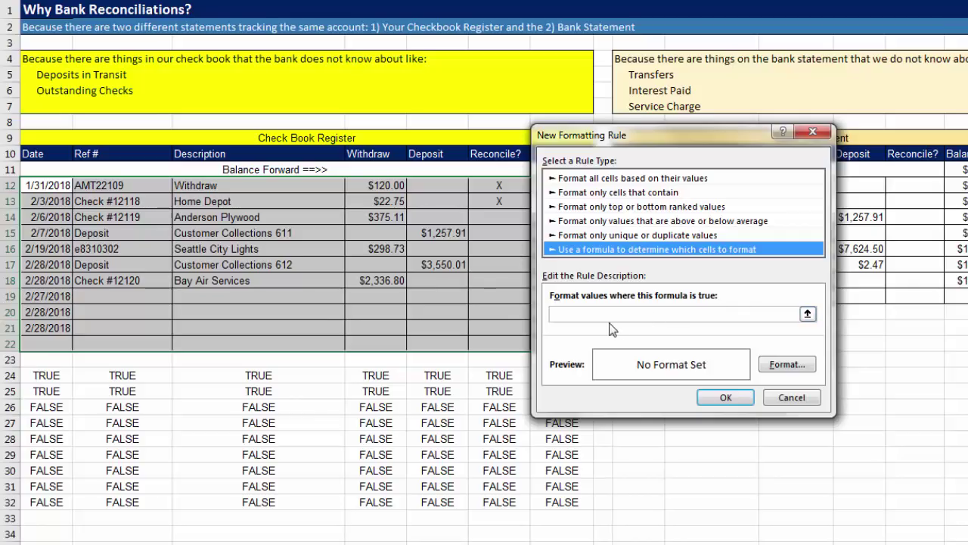
{"action": "left_click", "coordinate": [571, 313]}
{"action": "key", "text": "ctrl+v"}
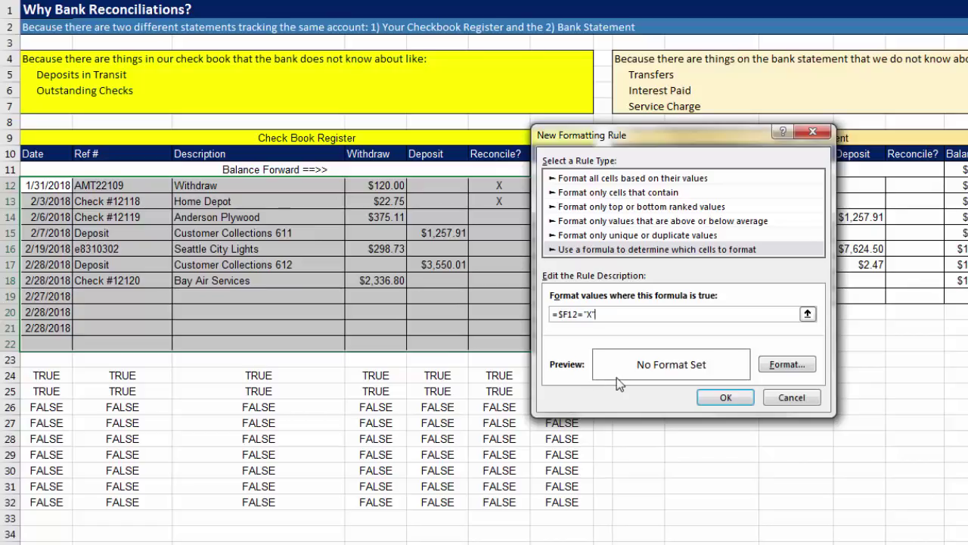
Give the rule a yellow fill and apply it to the check book register.
{"action": "left_click", "coordinate": [806, 366]}
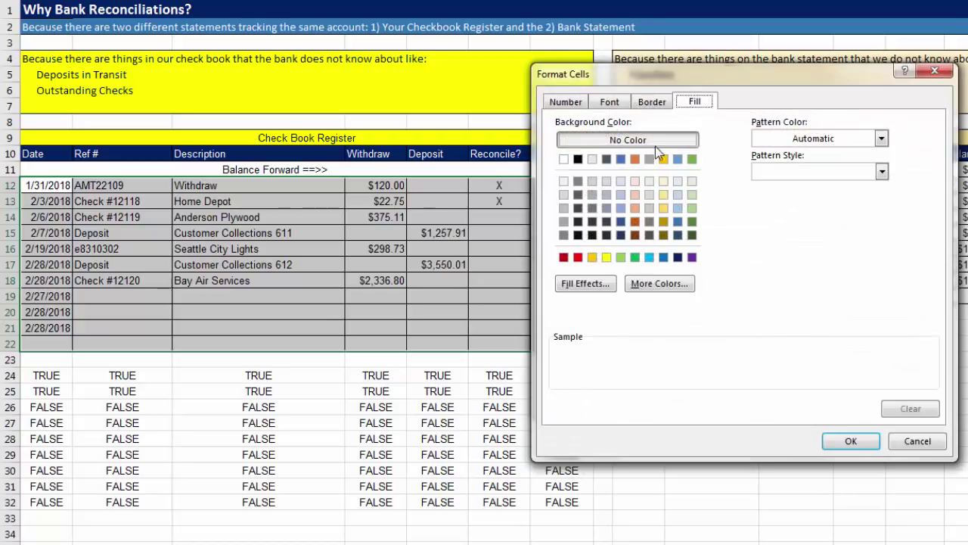
{"action": "left_click", "coordinate": [568, 101]}
{"action": "left_click", "coordinate": [610, 102]}
{"action": "left_click", "coordinate": [652, 103]}
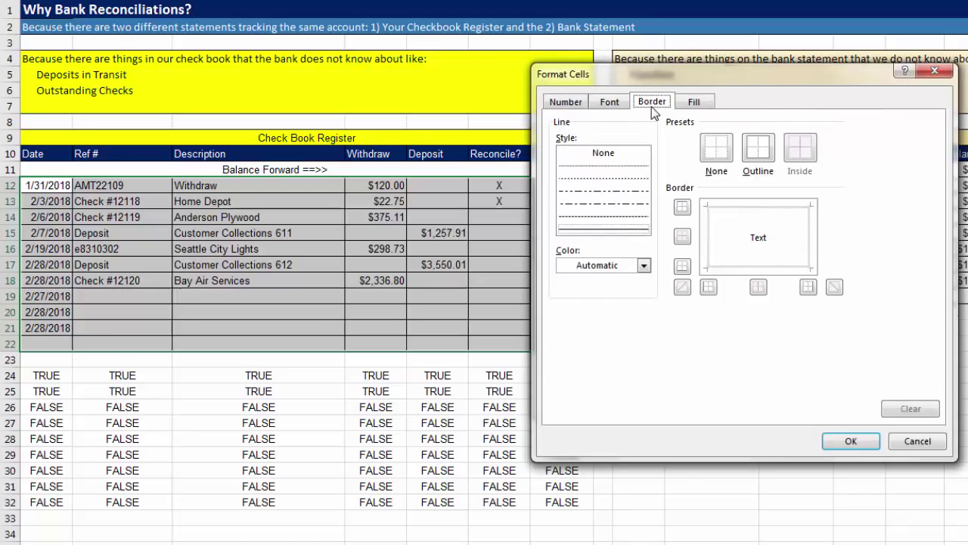
{"action": "left_click", "coordinate": [696, 106]}
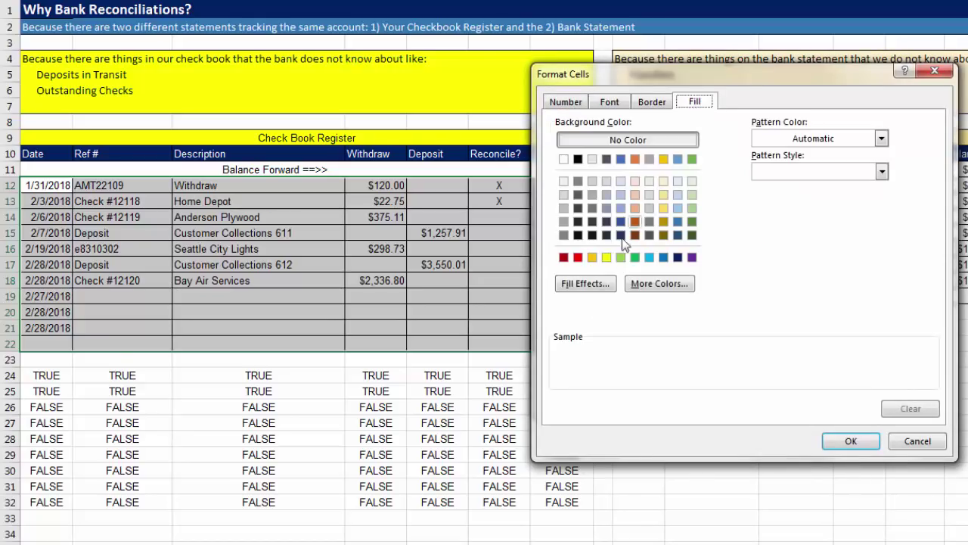
{"action": "left_click", "coordinate": [607, 257]}
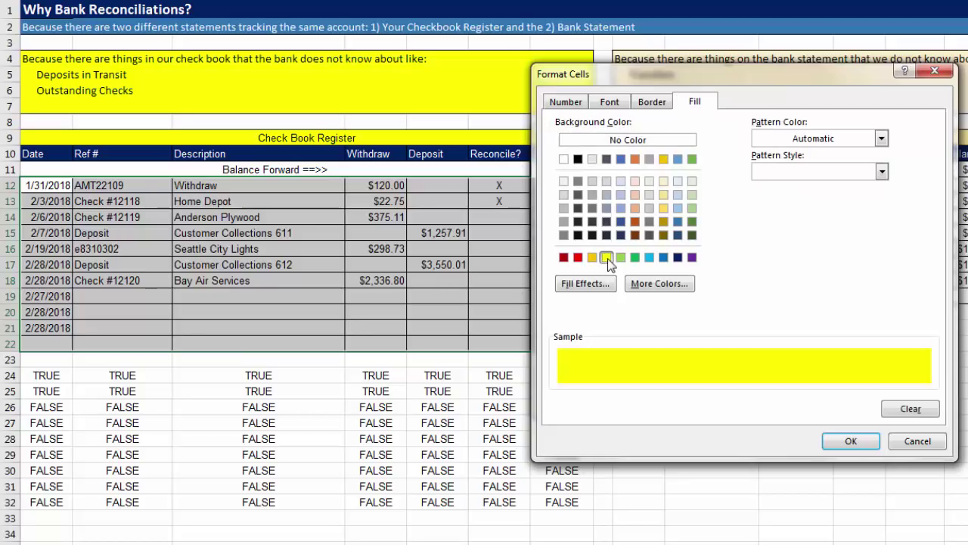
{"action": "left_click", "coordinate": [851, 441]}
{"action": "left_click", "coordinate": [724, 397]}
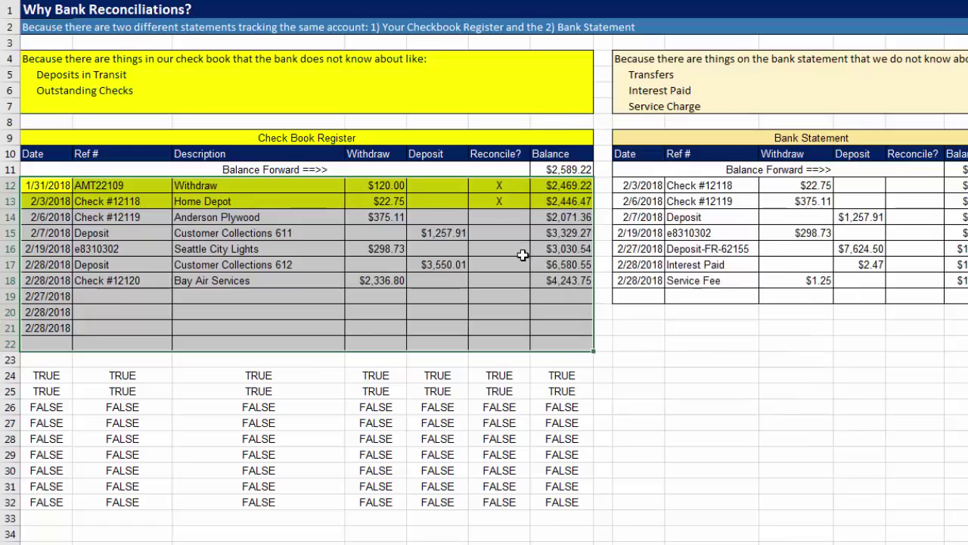
Clear the X from the Home Depot record's Reconcile? cell F13.
{"action": "left_click", "coordinate": [519, 202]}
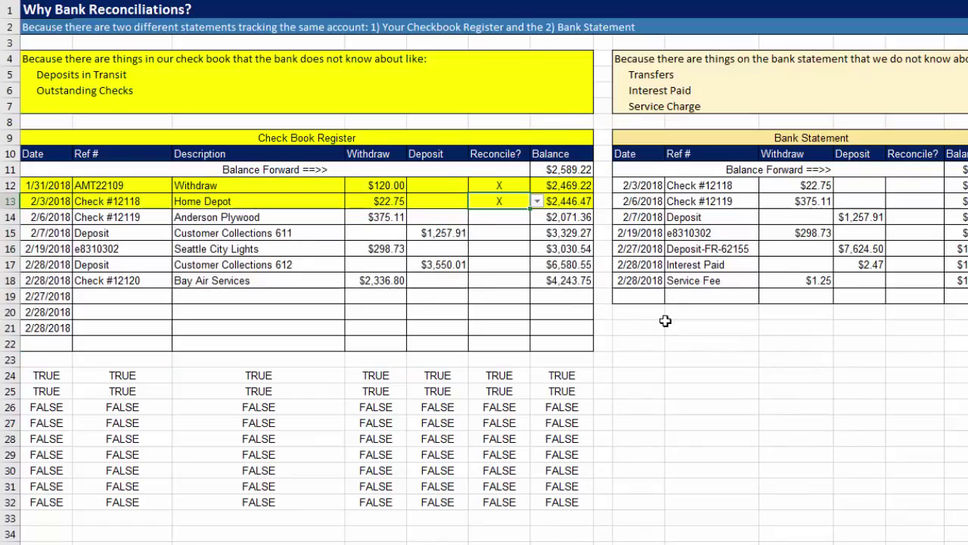
{"action": "key", "text": "Delete"}
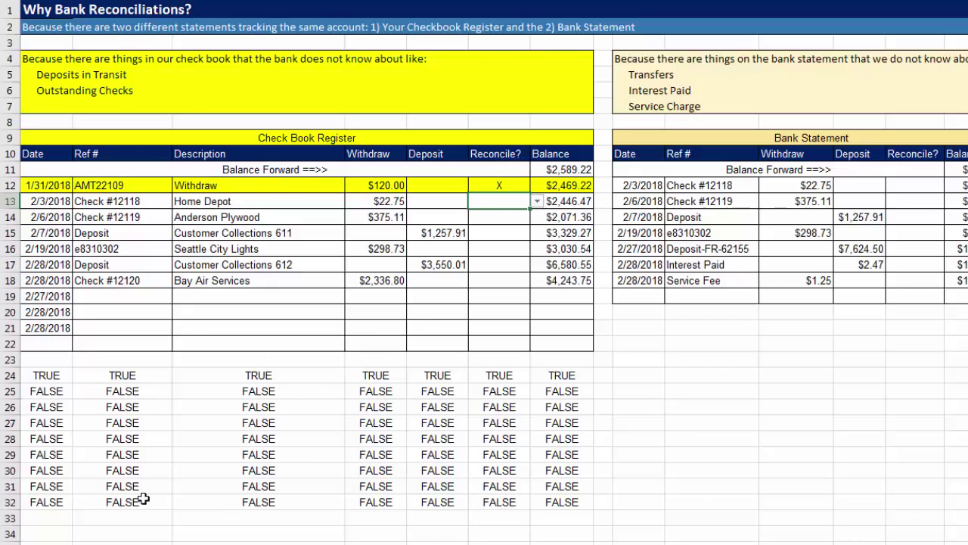
Try deleting the helper formulas below the register in A24:G33, and undo the deletion.
{"action": "left_click_drag", "start_coordinate": [56, 378], "coordinate": [550, 510]}
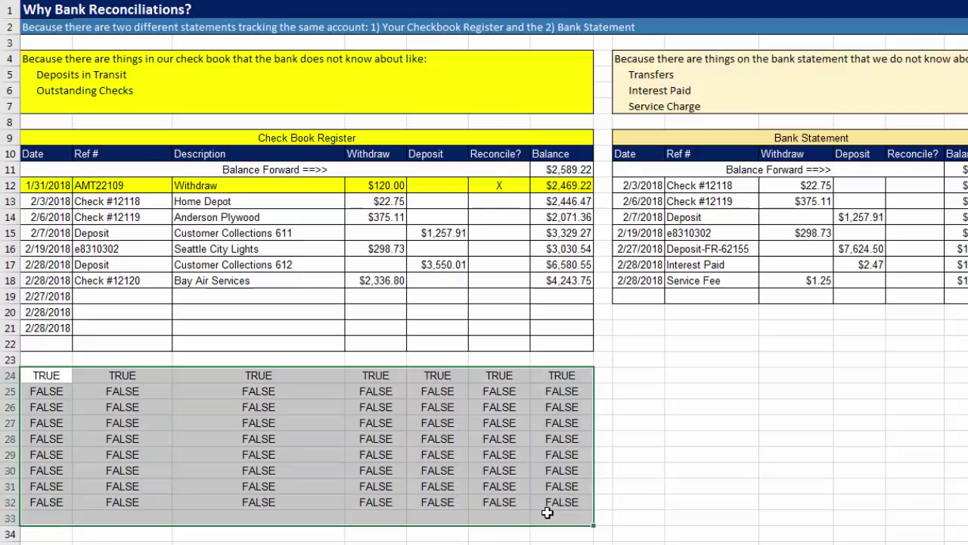
{"action": "key", "text": "Delete"}
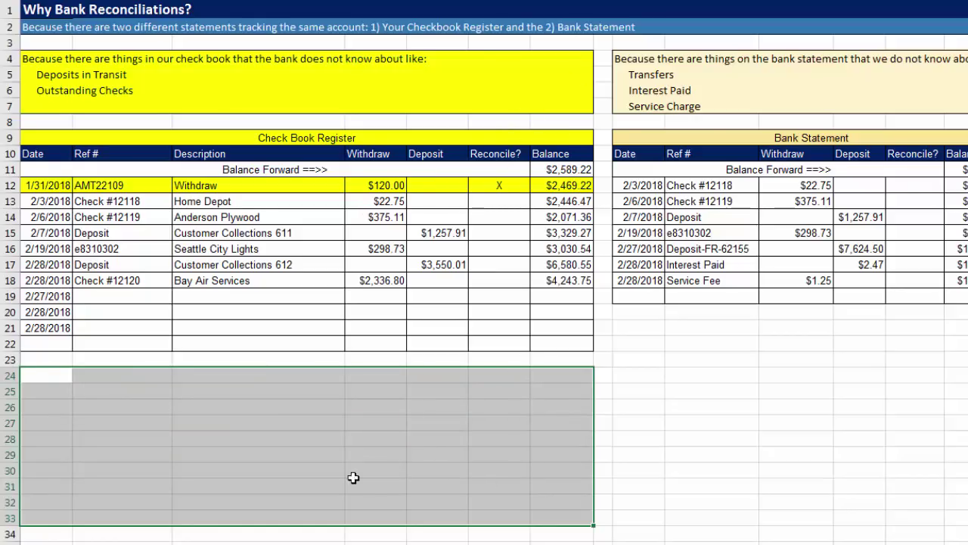
{"action": "key", "text": "ctrl+shift+Return"}
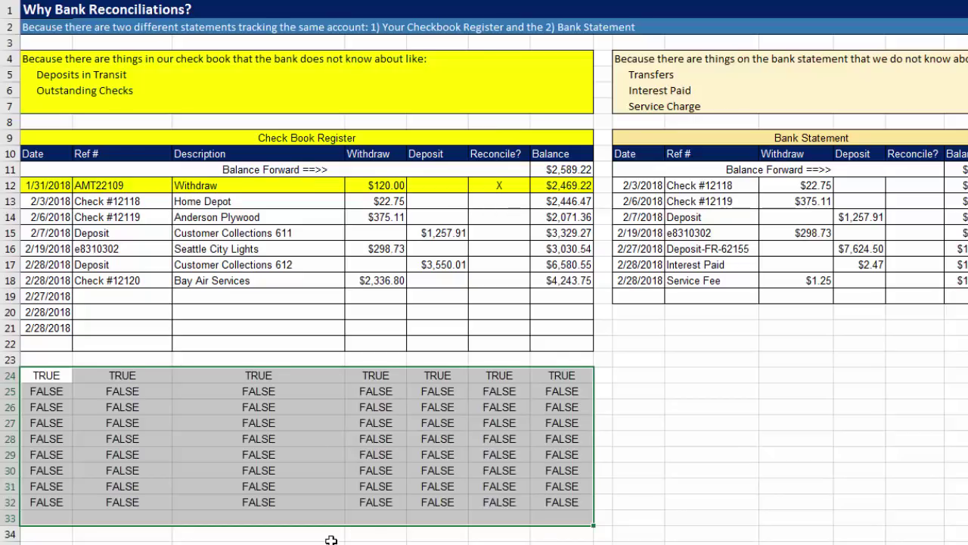
Test the highlighting by choosing X in the Seattle City Lights record's Reconcile? cell F16, and clear it again.
{"action": "left_click", "coordinate": [505, 249]}
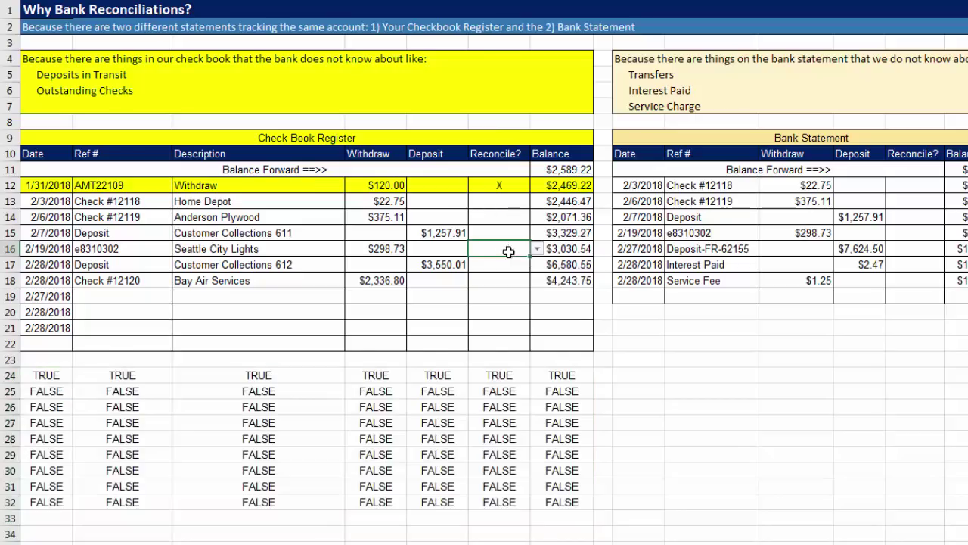
{"action": "left_click", "coordinate": [536, 249]}
{"action": "left_click", "coordinate": [497, 261]}
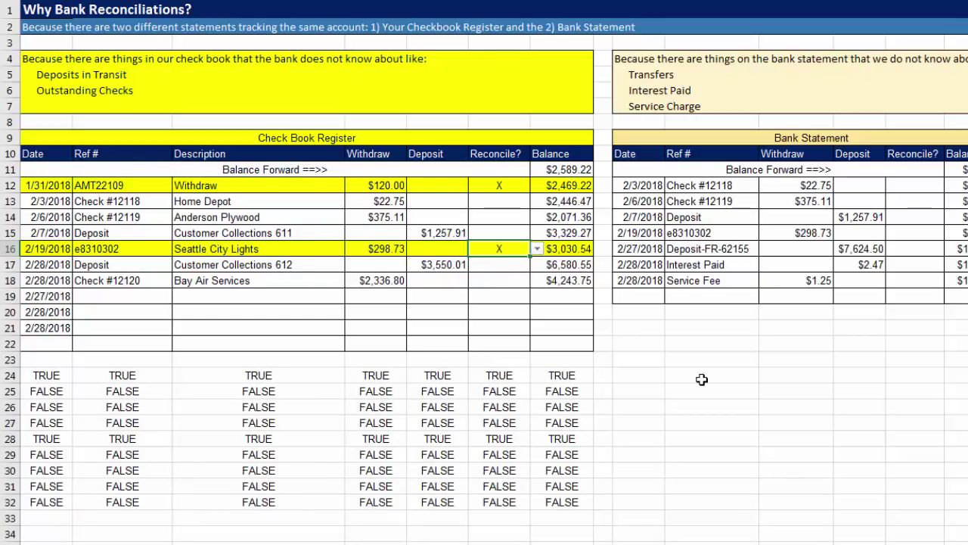
{"action": "key", "text": "Delete"}
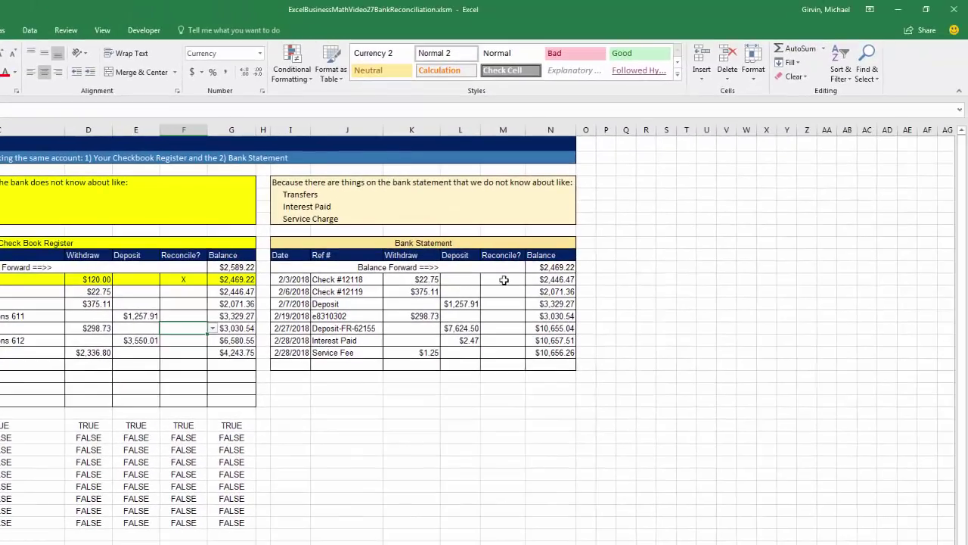
Add list data validation with the source X to the bank statement's Reconcile? cells M12:M19.
{"action": "left_click_drag", "start_coordinate": [682, 239], "coordinate": [687, 333]}
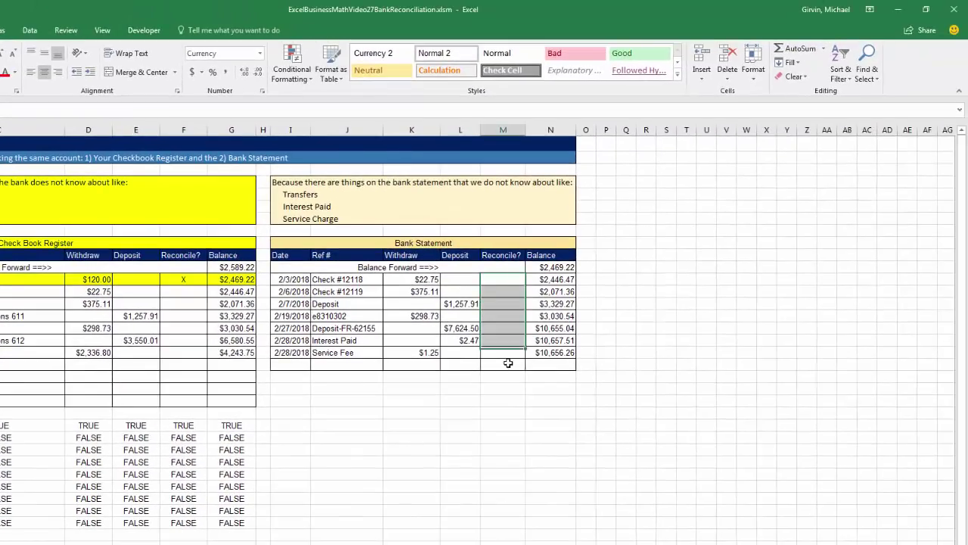
{"action": "left_click_drag", "start_coordinate": [508, 364], "coordinate": [510, 367]}
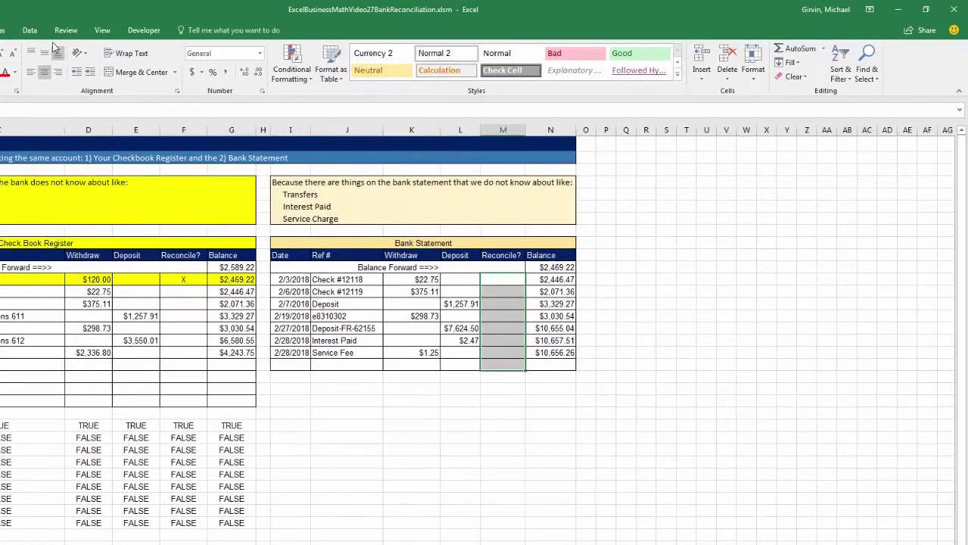
{"action": "left_click", "coordinate": [30, 30]}
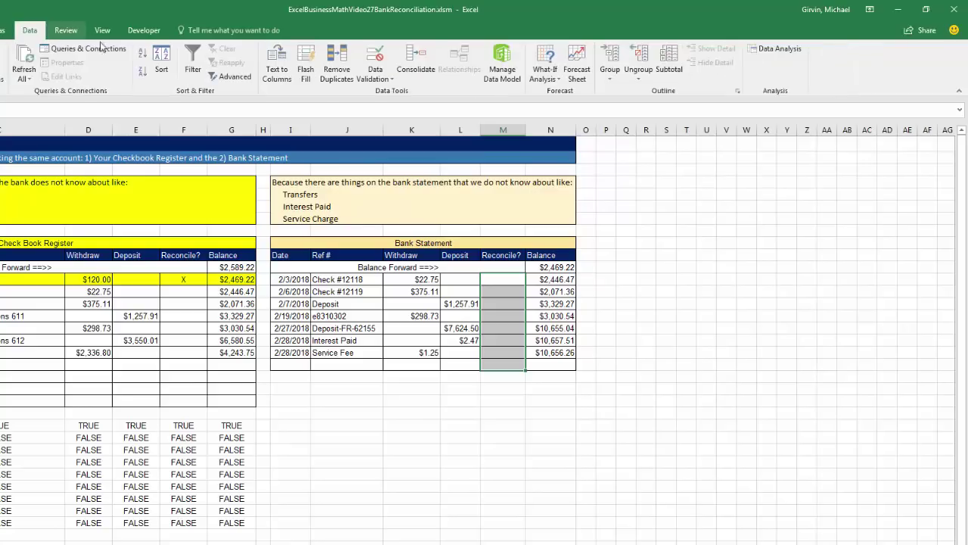
{"action": "left_click", "coordinate": [378, 59]}
{"action": "left_click_drag", "start_coordinate": [289, 237], "coordinate": [634, 248]}
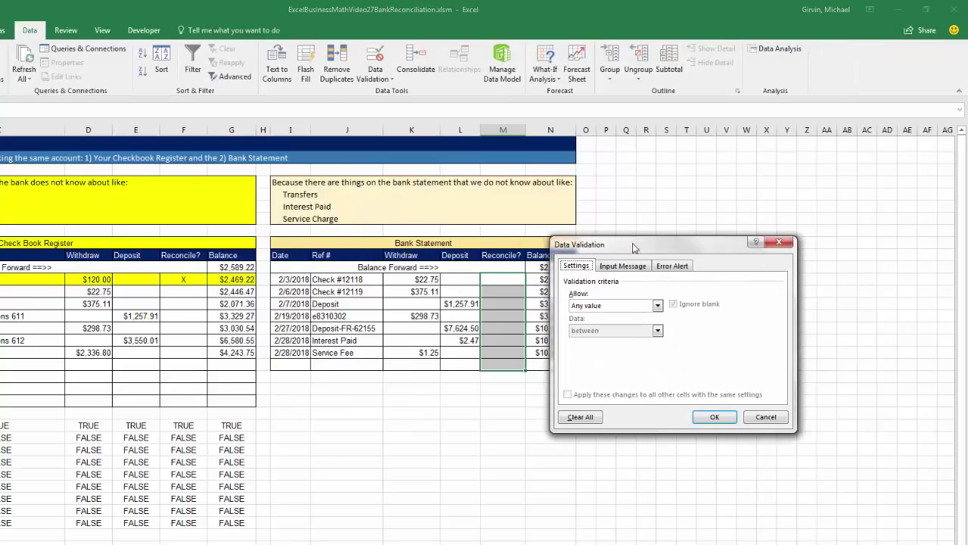
{"action": "left_click", "coordinate": [588, 311]}
{"action": "left_click", "coordinate": [589, 344]}
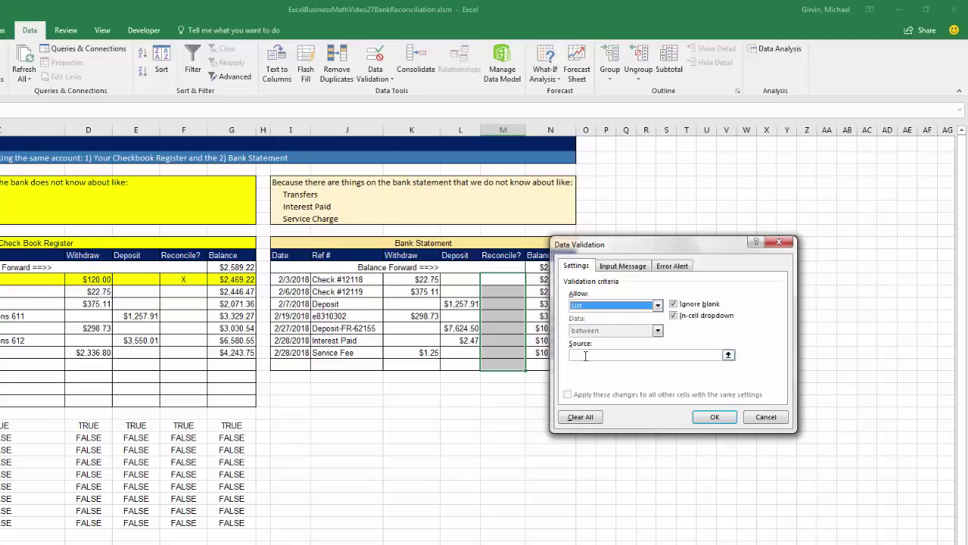
{"action": "left_click", "coordinate": [586, 355]}
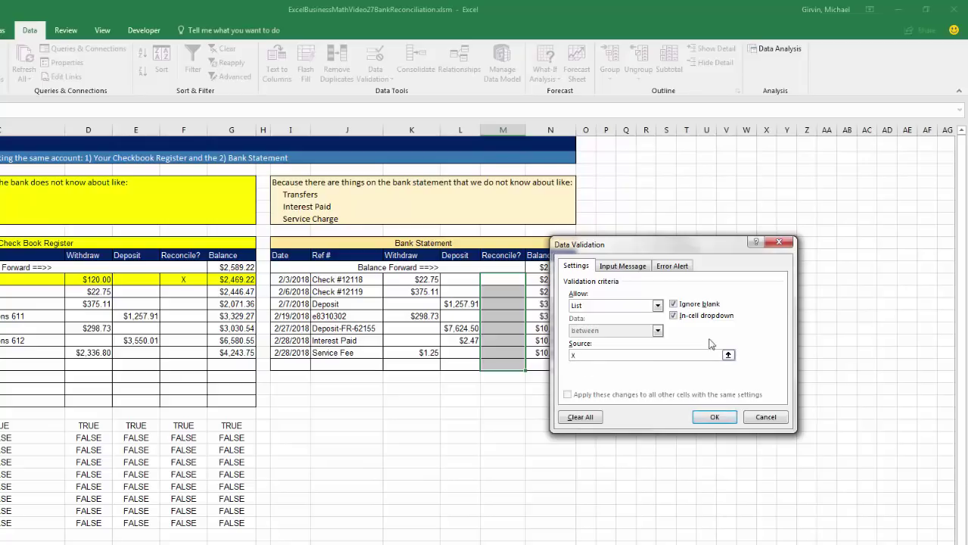
{"action": "left_click", "coordinate": [714, 417]}
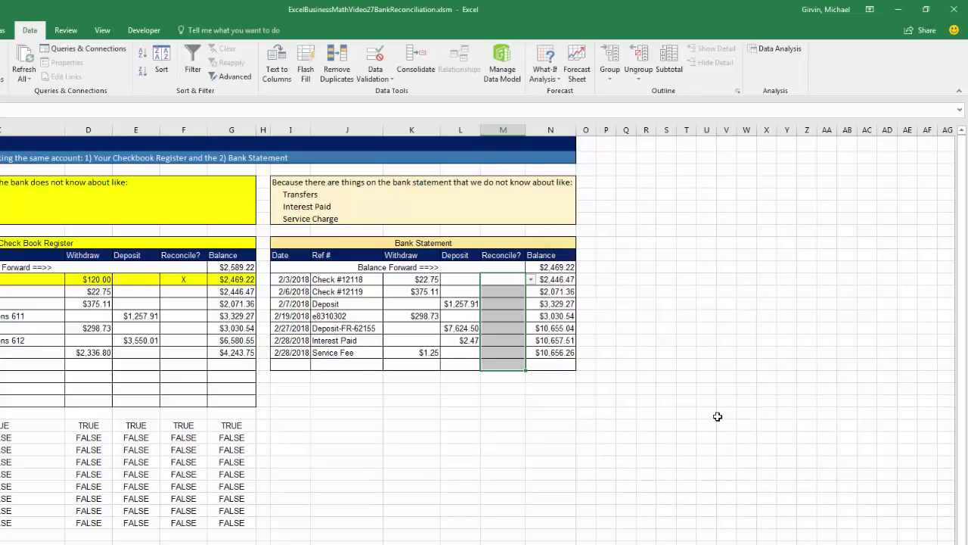
Enter the helper formula =$M12="X" in I21 below the bank statement and fill it across I21:N31.
{"action": "left_click", "coordinate": [283, 388]}
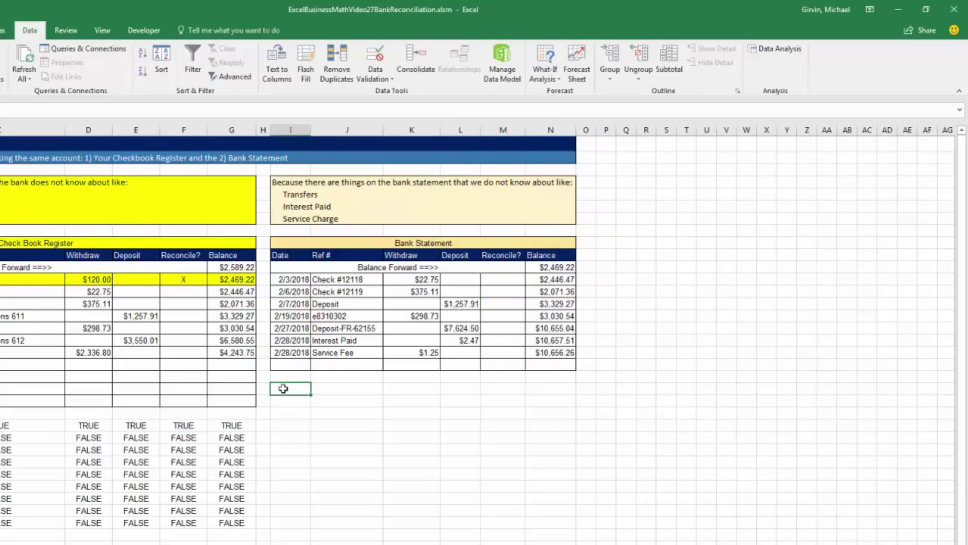
{"action": "type", "text": "="}
{"action": "left_click", "coordinate": [501, 279]}
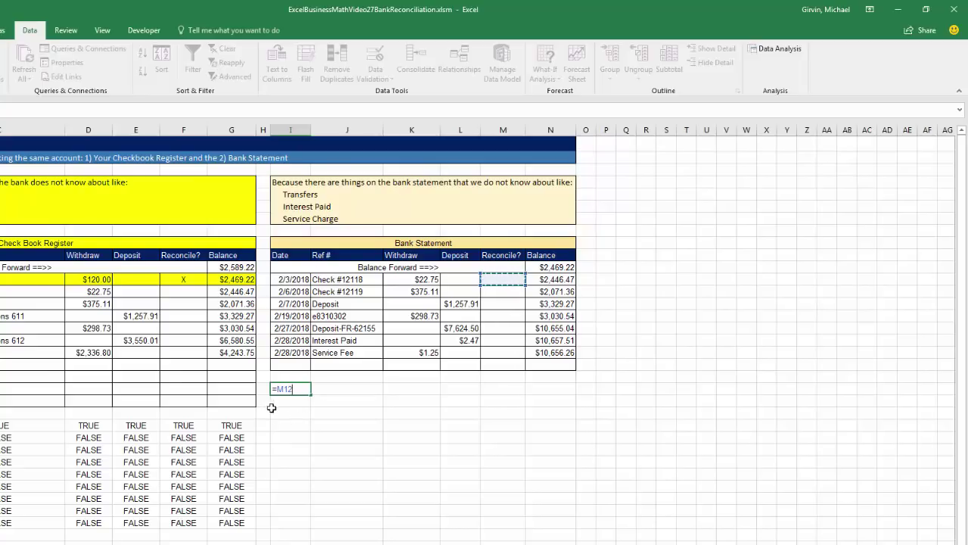
{"action": "key", "text": "F4"}
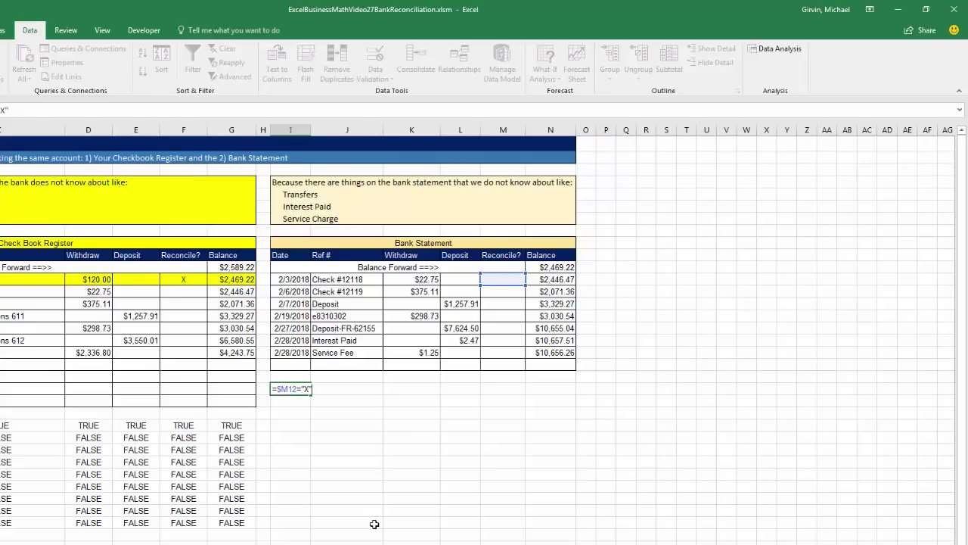
{"action": "key", "text": "ctrl+Return"}
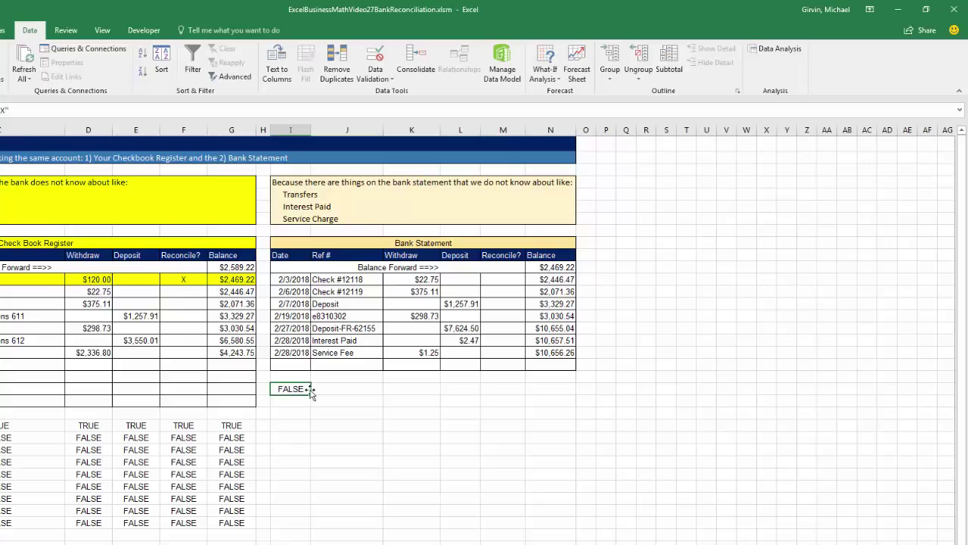
{"action": "left_click_drag", "start_coordinate": [460, 397], "coordinate": [572, 514]}
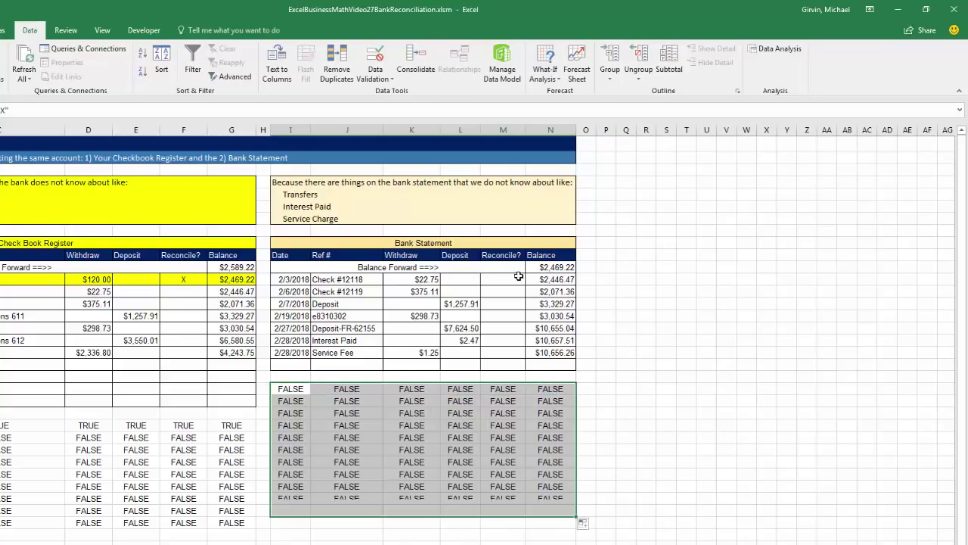
Test the bank statement's helper formulas by choosing X in the Check #12119 record's Reconcile? cell M13.
{"action": "left_click", "coordinate": [502, 292]}
{"action": "left_click", "coordinate": [531, 292]}
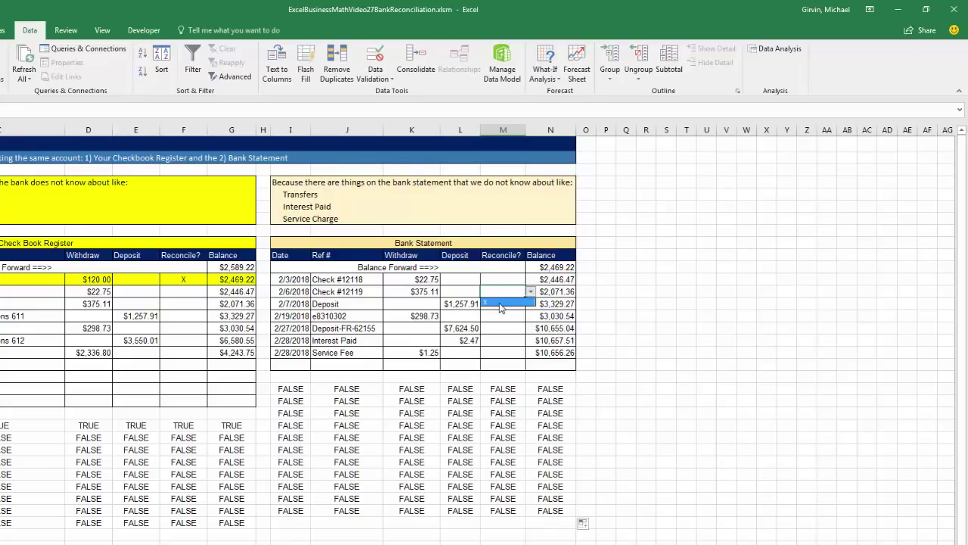
{"action": "left_click", "coordinate": [500, 304]}
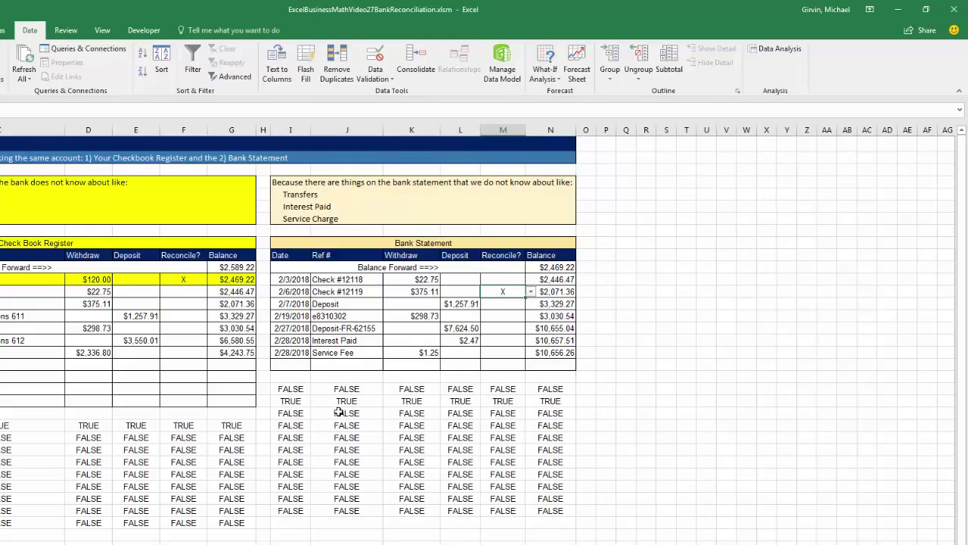
Copy the formula text =$M12="X" from helper cell I21.
{"action": "left_click", "coordinate": [294, 388]}
{"action": "key", "text": "F2"}
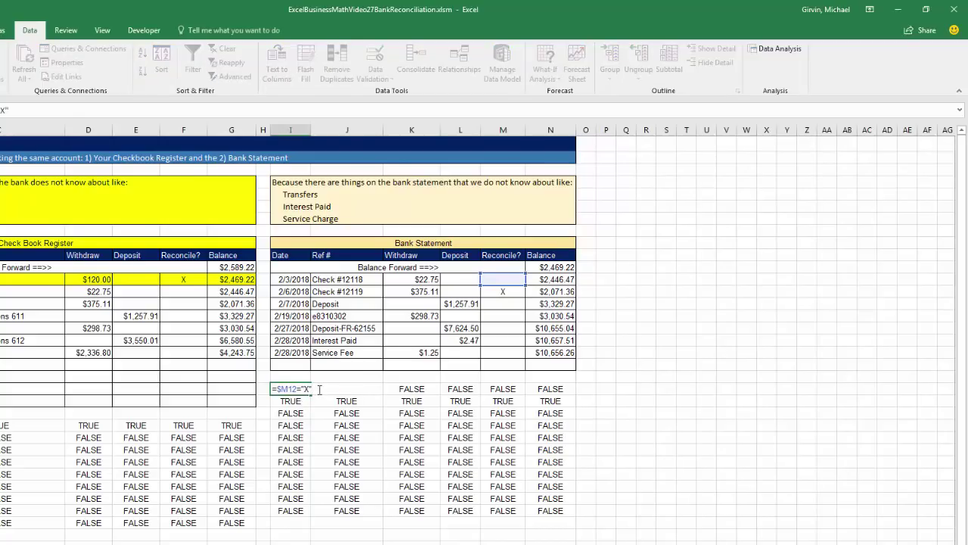
{"action": "left_click_drag", "start_coordinate": [319, 389], "coordinate": [250, 386]}
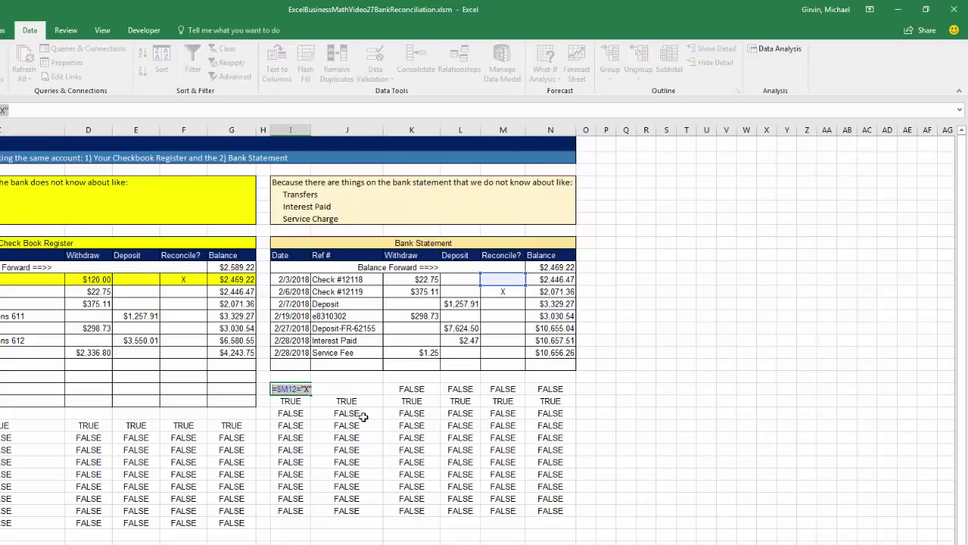
{"action": "key", "text": "Return"}
Start a formula-based conditional formatting rule for the bank statement records I12:N19 with the formula =$M12="X".
{"action": "mouse_move", "coordinate": [287, 279]}
{"action": "left_mouse_down"}
{"action": "mouse_move", "coordinate": [432, 306]}
{"action": "mouse_move", "coordinate": [551, 363]}
{"action": "left_mouse_up"}
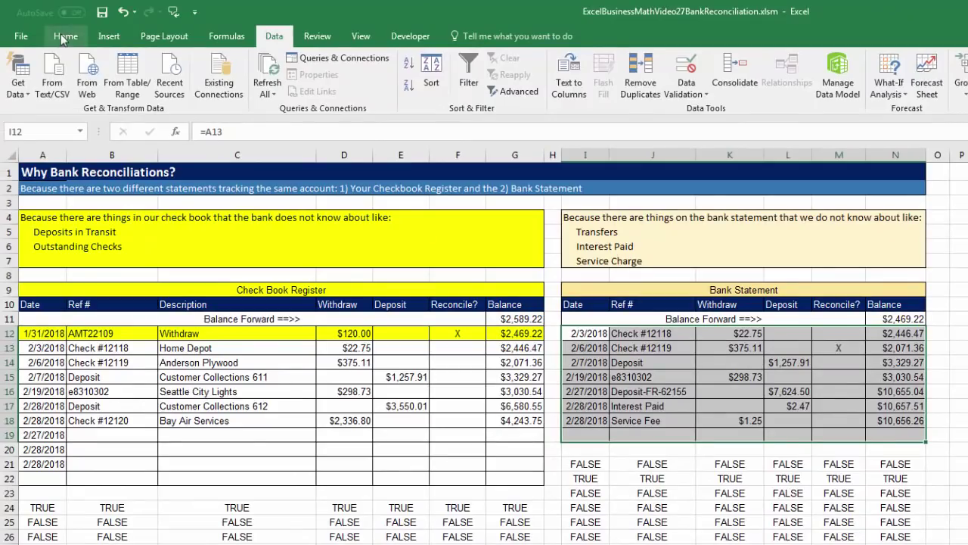
{"action": "left_click", "coordinate": [64, 37]}
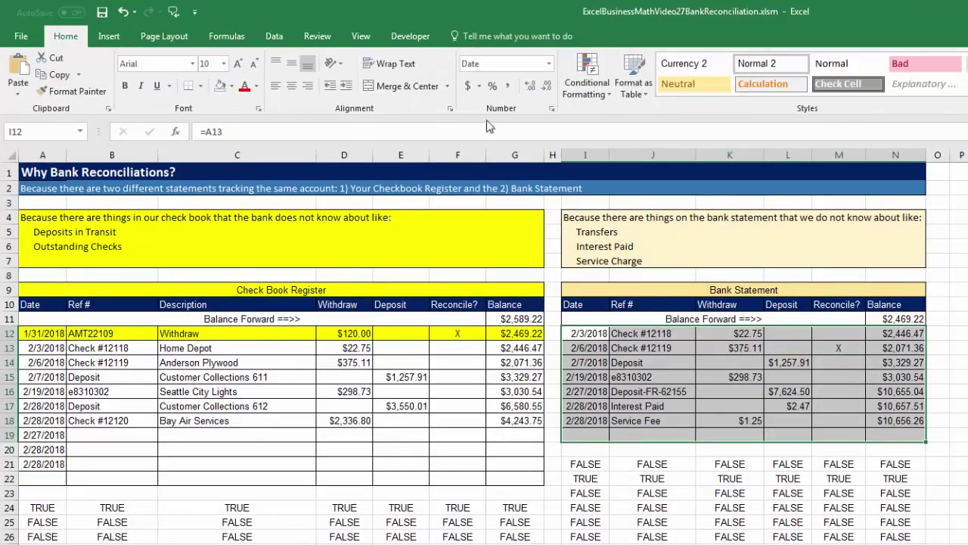
{"action": "left_click", "coordinate": [611, 99]}
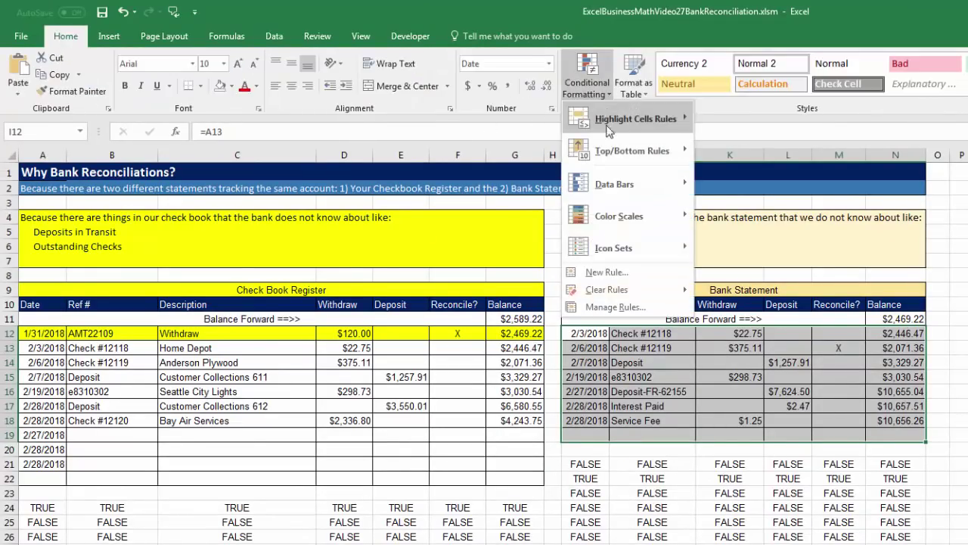
{"action": "left_click", "coordinate": [608, 272]}
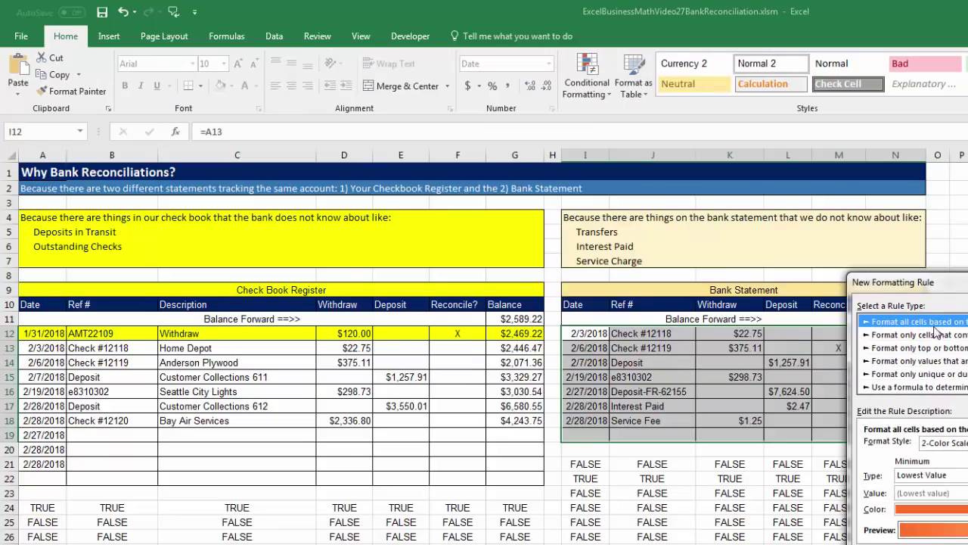
{"action": "left_click_drag", "start_coordinate": [884, 224], "coordinate": [967, 254]}
{"action": "left_click_drag", "start_coordinate": [825, 255], "coordinate": [837, 242]}
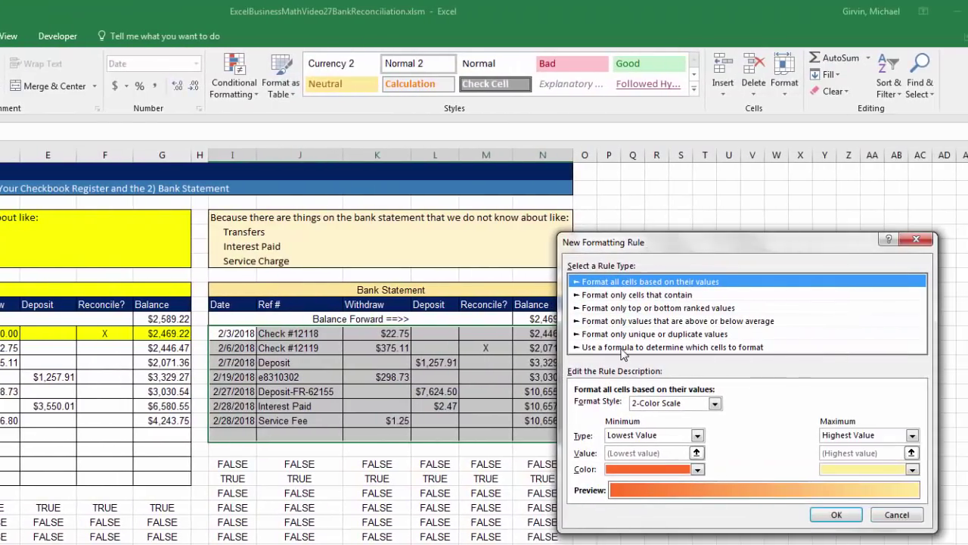
{"action": "left_click", "coordinate": [785, 348]}
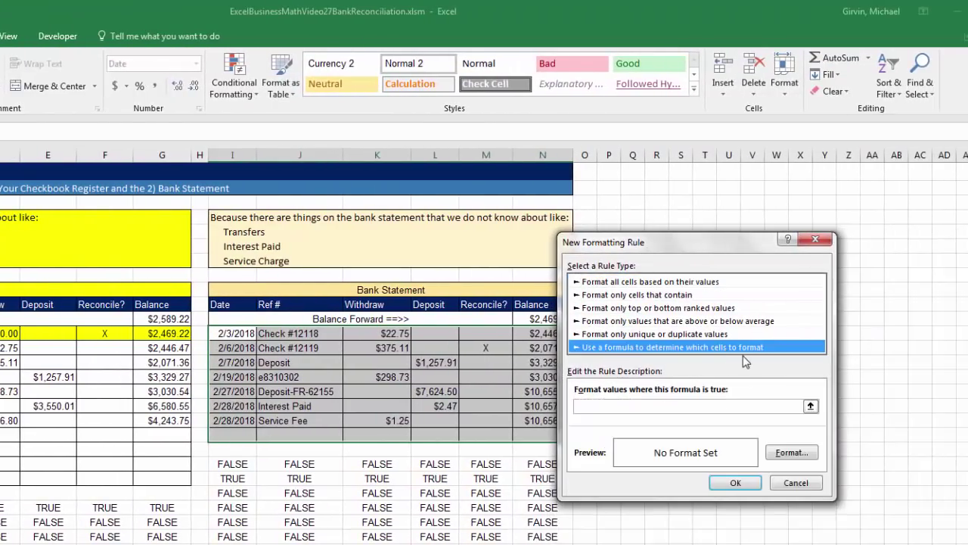
{"action": "left_click", "coordinate": [610, 407]}
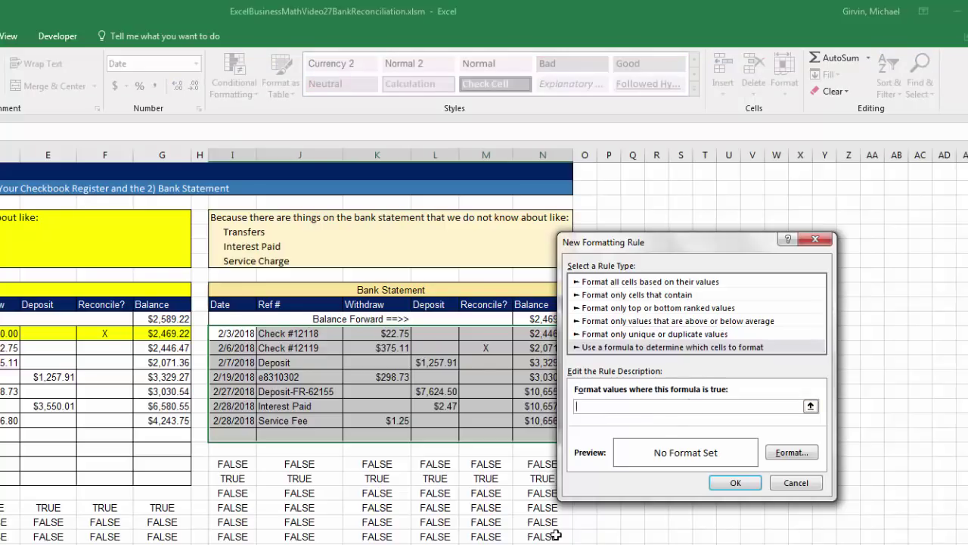
{"action": "key", "text": "ctrl+v"}
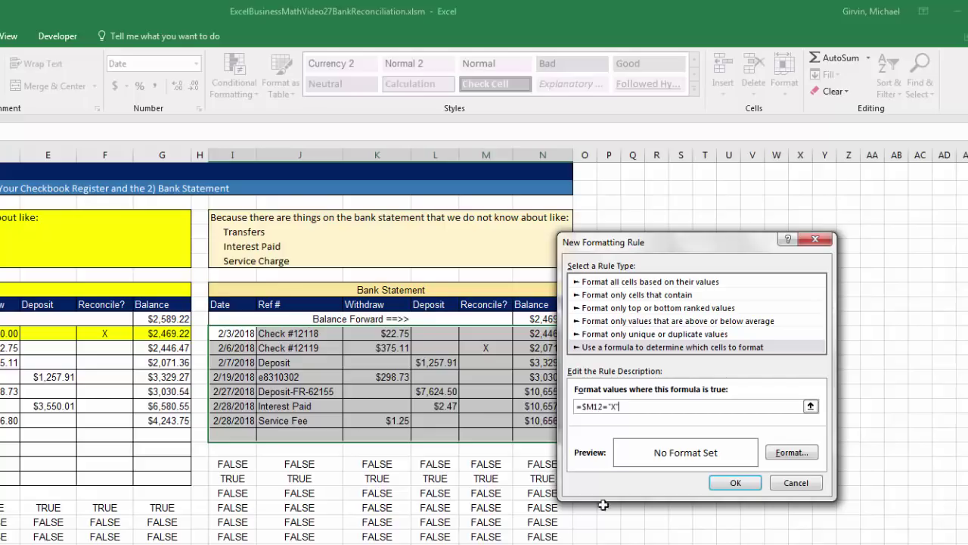
Give the bank statement's formatting rule a yellow fill and apply it.
{"action": "left_click", "coordinate": [791, 453]}
{"action": "left_click", "coordinate": [560, 392]}
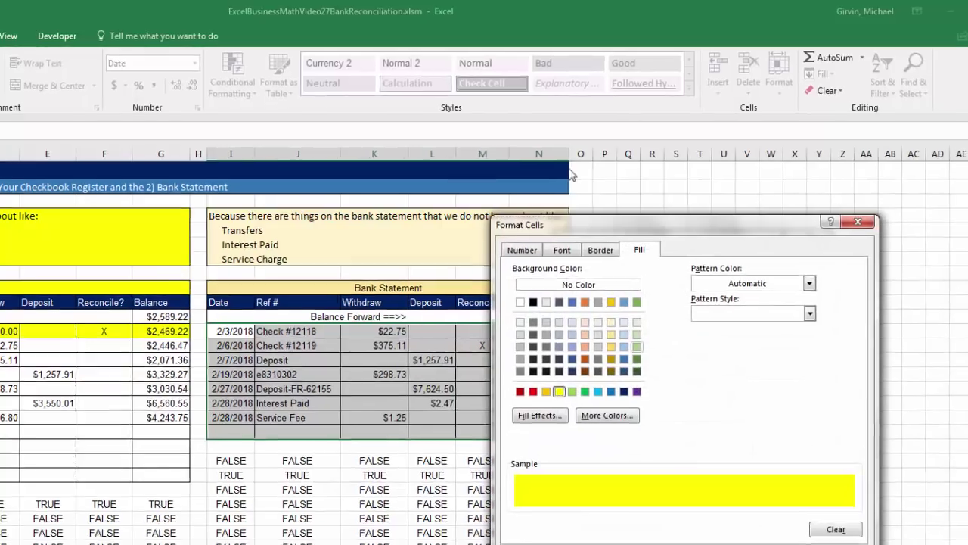
{"action": "left_click", "coordinate": [741, 525]}
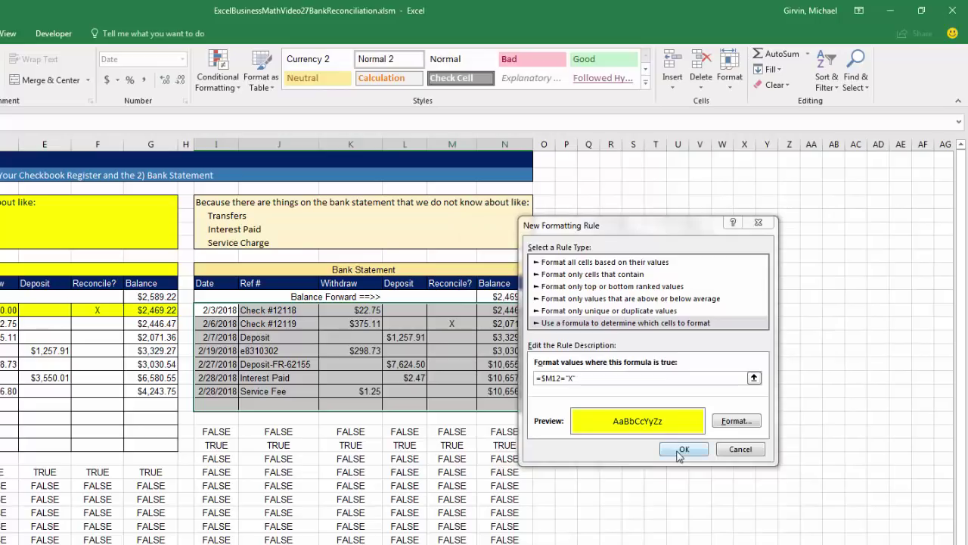
{"action": "left_click", "coordinate": [679, 449]}
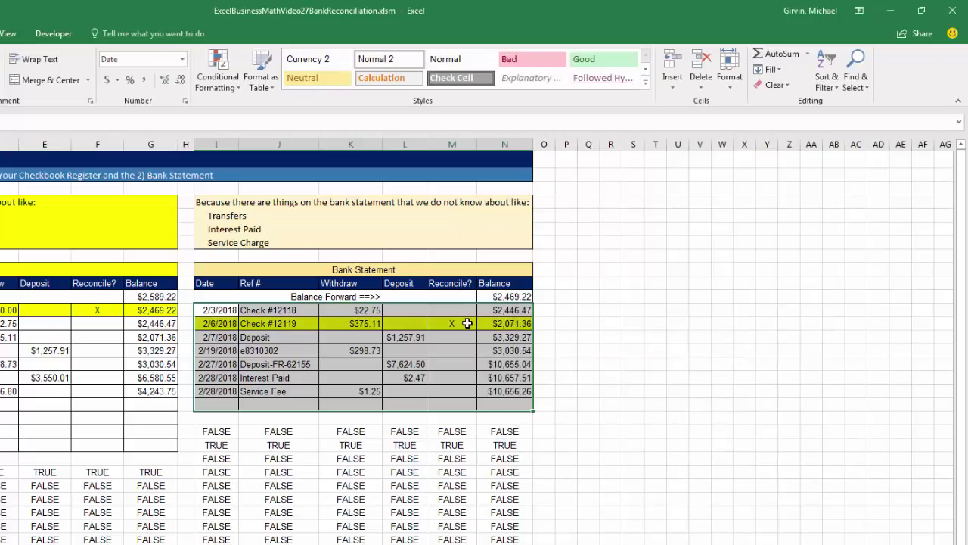
Clear the X from M13 and test the highlighting by choosing X in the e8310302 record's cell M15 and clearing it again.
{"action": "left_click", "coordinate": [467, 323]}
{"action": "left_click", "coordinate": [450, 351]}
{"action": "left_click", "coordinate": [482, 351]}
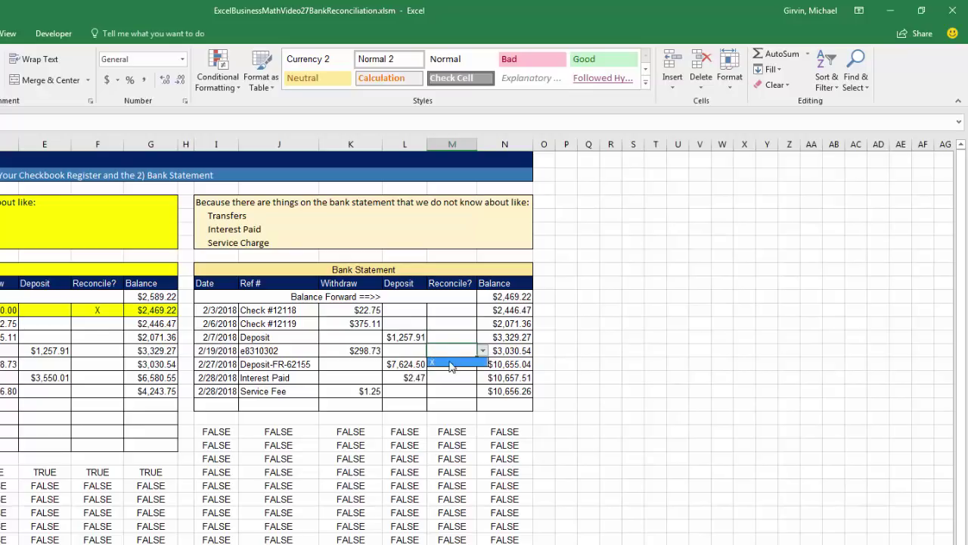
{"action": "left_click", "coordinate": [453, 362]}
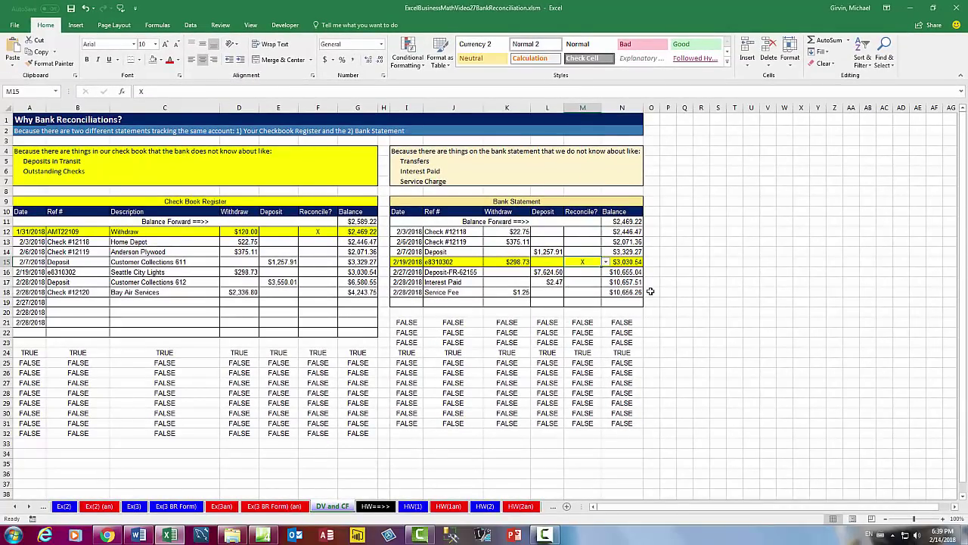
{"action": "key", "text": "Delete"}
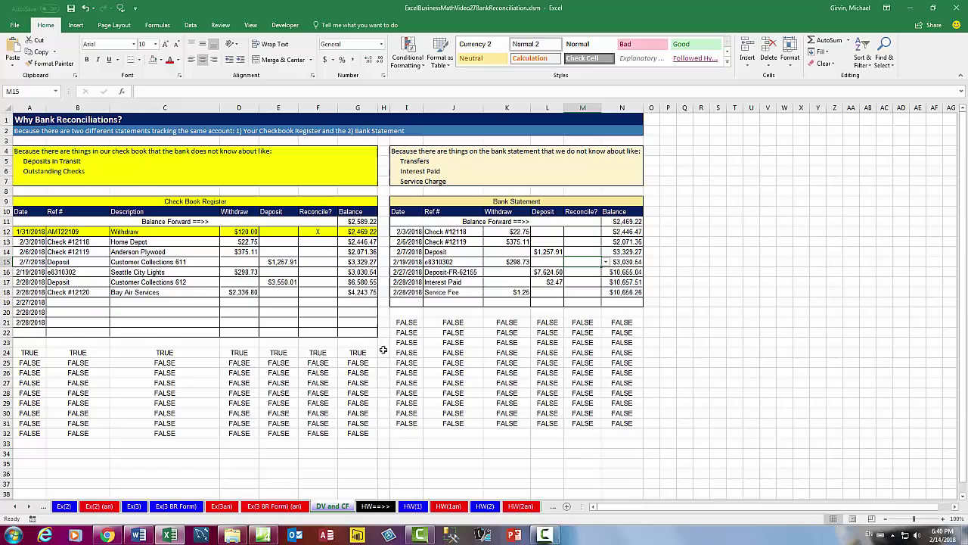
Look over the homework reconciliation problems on the HW(1) and HW(2) sheets, returning to HW(1).
{"action": "left_click", "coordinate": [412, 505]}
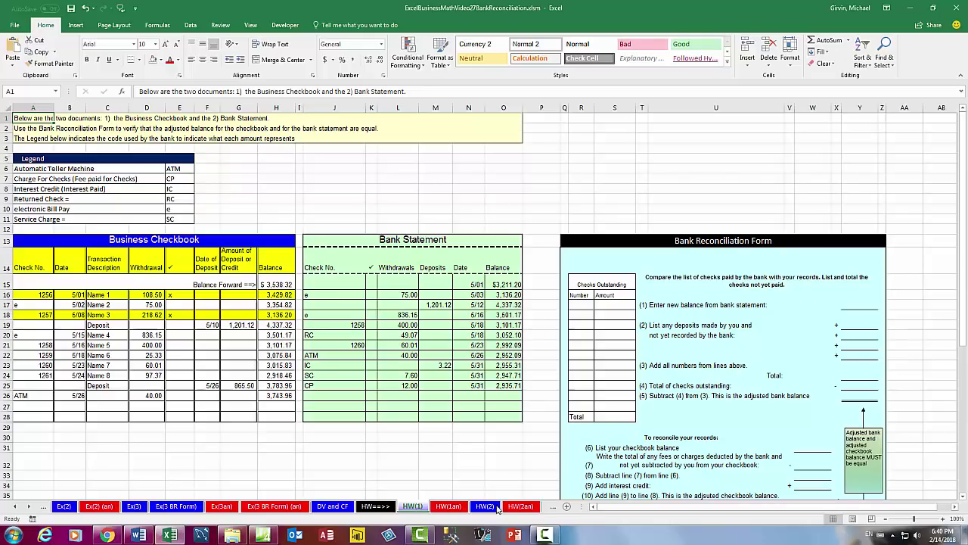
{"action": "left_click", "coordinate": [492, 509]}
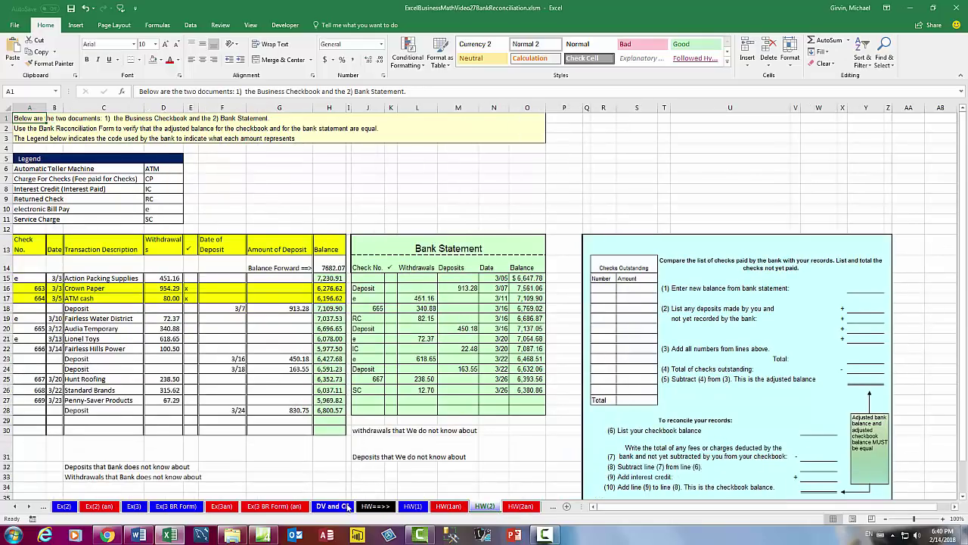
{"action": "left_click", "coordinate": [366, 507]}
{"action": "left_click", "coordinate": [411, 506]}
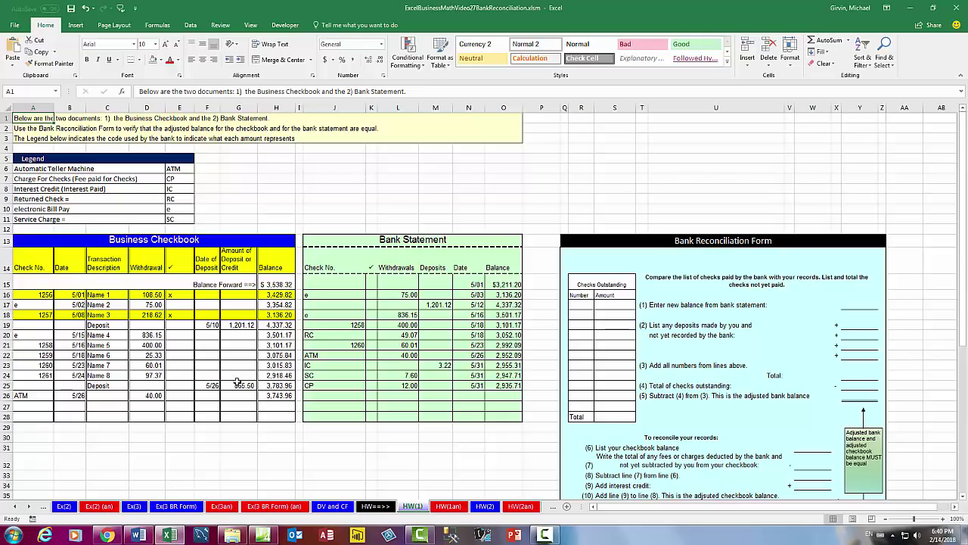
Review the earlier topic sheets Bank Terms, Types of Endorsements and Checks.
{"action": "left_click", "coordinate": [16, 506]}
{"action": "left_click", "coordinate": [16, 506]}
{"action": "left_click", "coordinate": [15, 506]}
{"action": "left_click", "coordinate": [16, 506]}
{"action": "left_click", "coordinate": [16, 506]}
{"action": "left_click", "coordinate": [16, 506]}
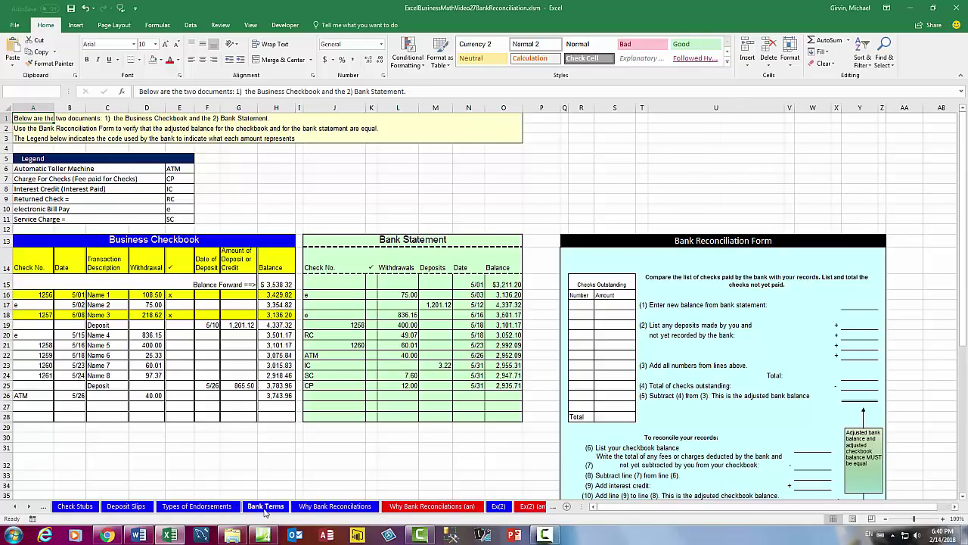
{"action": "left_click", "coordinate": [266, 506]}
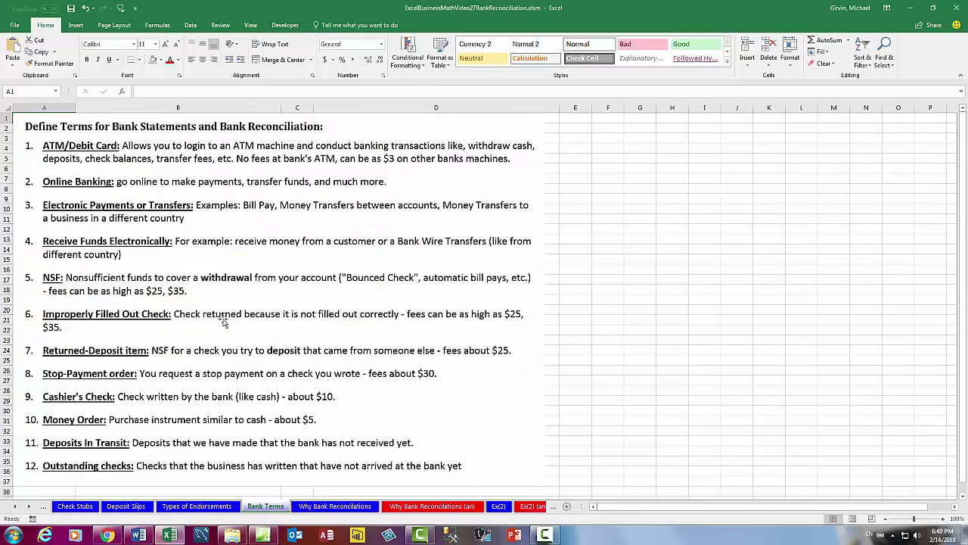
{"action": "left_click", "coordinate": [198, 506]}
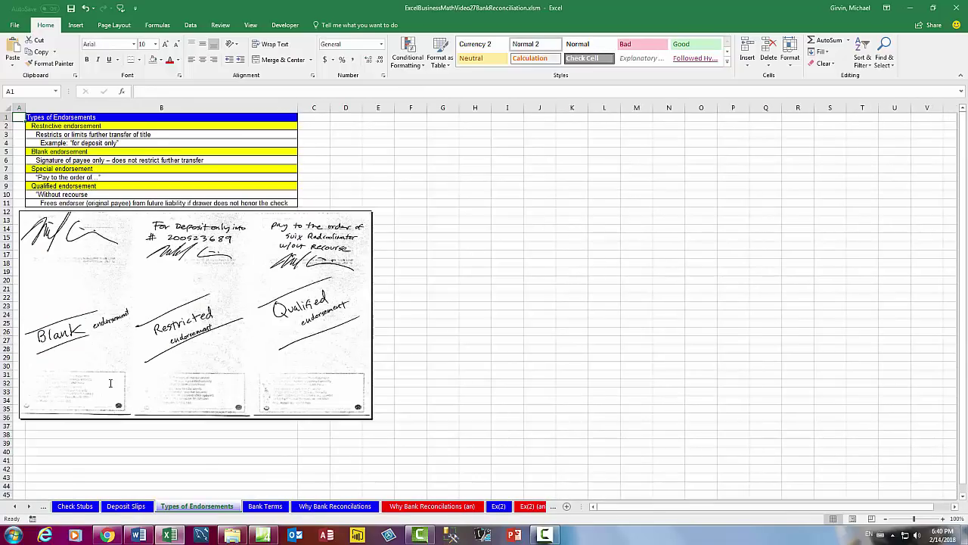
{"action": "left_click", "coordinate": [43, 506]}
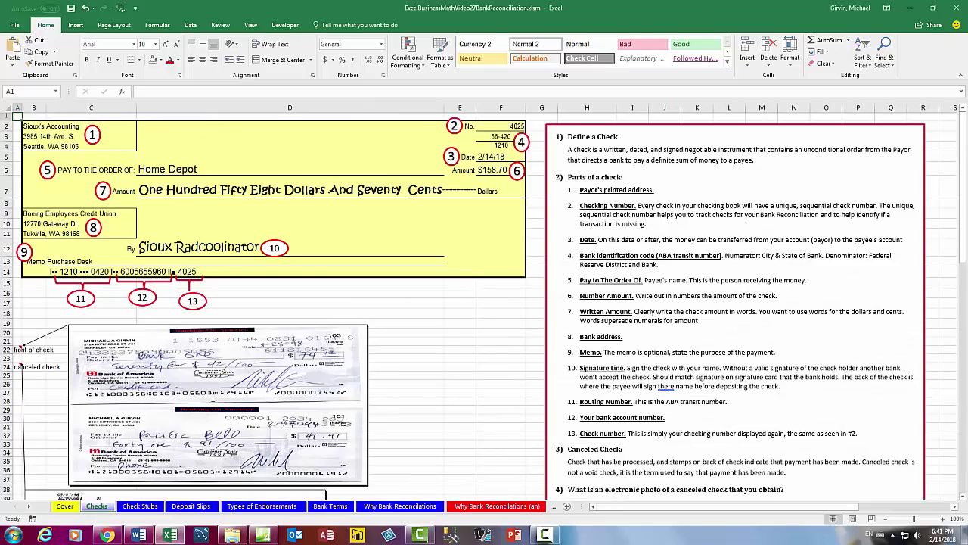